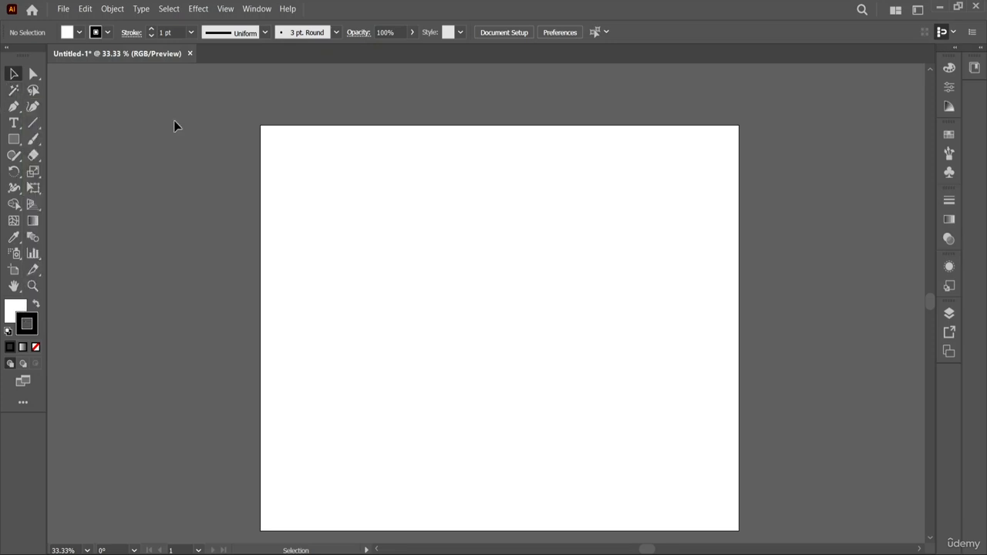
Step: Draw two similar squares side by side near the artboard's upper-left corner with the Rectangle tool
{"action": "left_click", "coordinate": [14, 140]}
{"action": "left_click", "coordinate": [15, 140]}
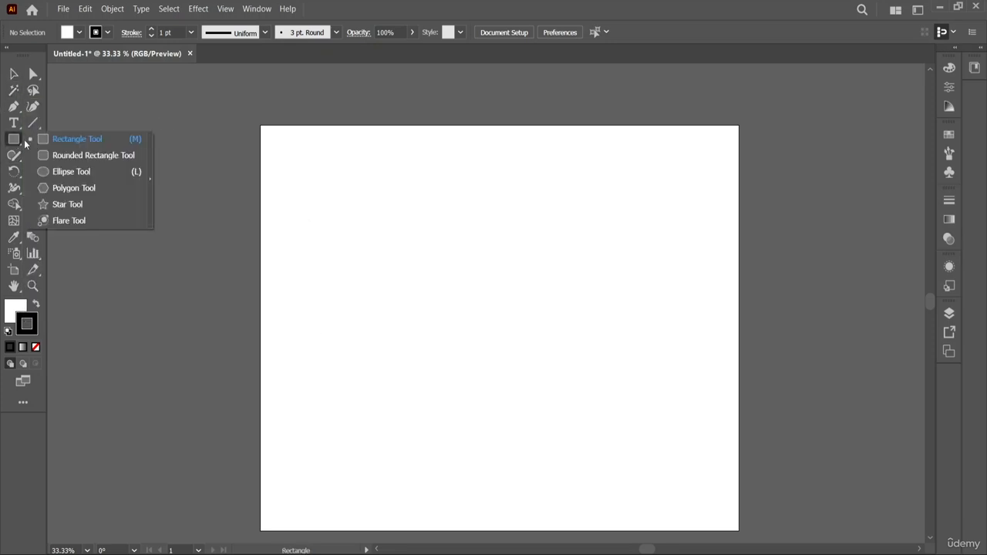
{"action": "left_click", "coordinate": [72, 144]}
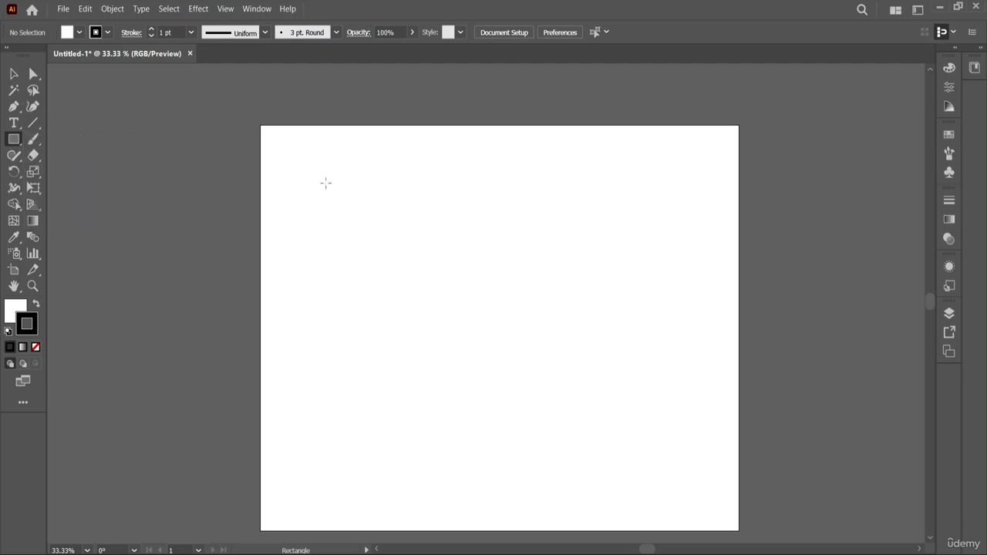
{"action": "mouse_move", "coordinate": [295, 151]}
{"action": "left_mouse_down"}
{"action": "mouse_move", "coordinate": [361, 207]}
{"action": "mouse_move", "coordinate": [352, 212]}
{"action": "left_mouse_up"}
{"action": "left_click_drag", "start_coordinate": [402, 152], "coordinate": [458, 211]}
Step: Draw a rounded square below the first square and place a copy of it beneath the second square
{"action": "left_click", "coordinate": [14, 139]}
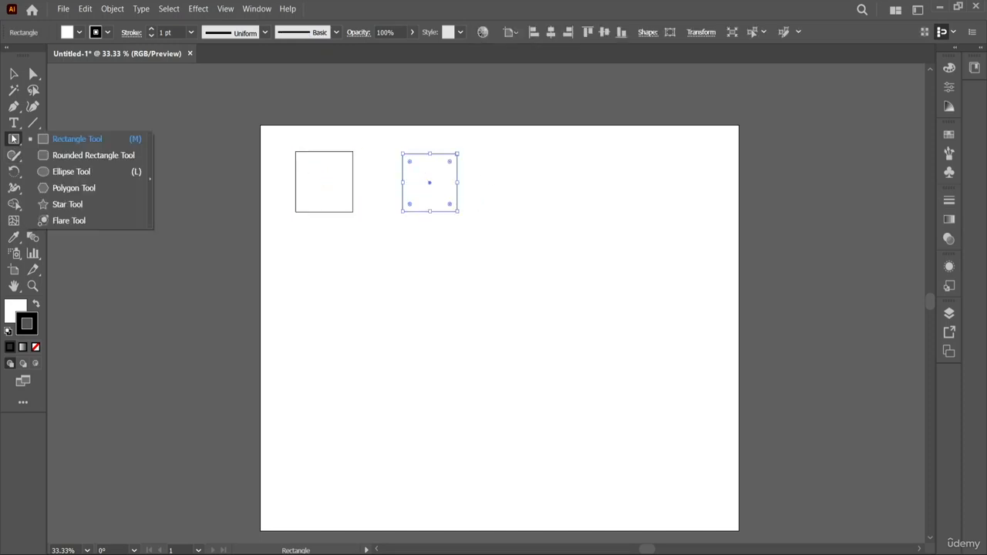
{"action": "left_click", "coordinate": [52, 155]}
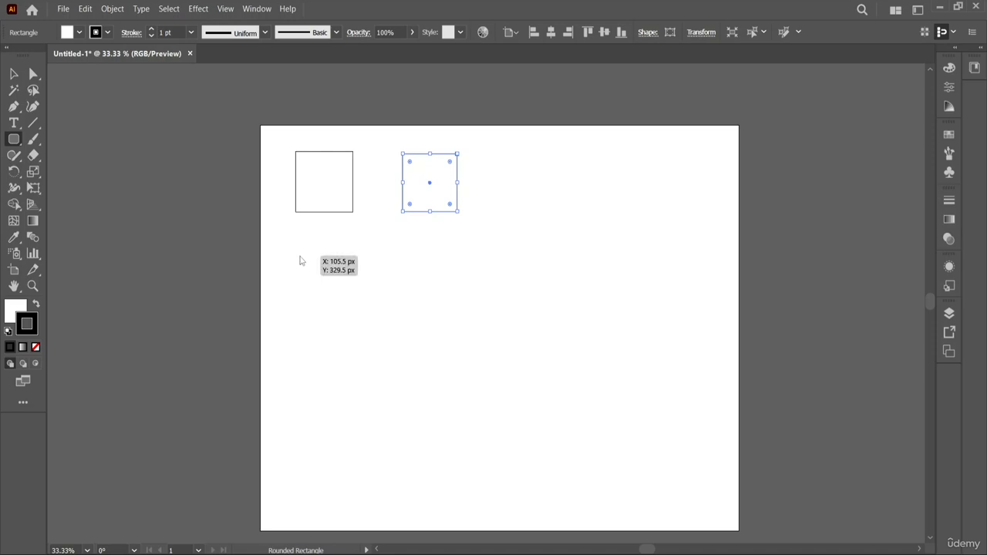
{"action": "left_click_drag", "start_coordinate": [300, 255], "coordinate": [334, 285]}
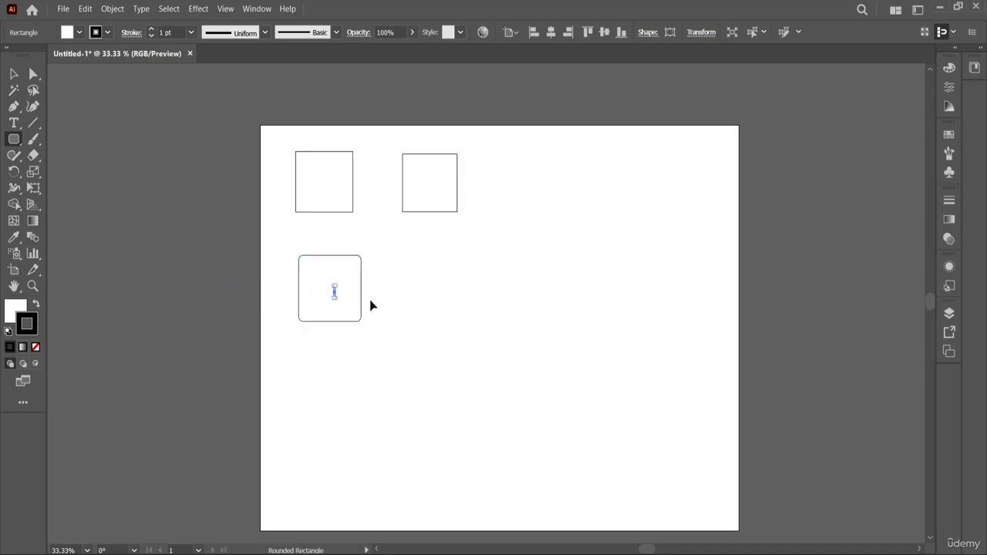
{"action": "key", "text": "ctrl+z"}
{"action": "key", "text": "v"}
{"action": "left_click_drag", "start_coordinate": [341, 291], "coordinate": [445, 291]}
Step: Draw a circle below the left rounded square and place a copy of it beneath the right rounded square
{"action": "left_click", "coordinate": [13, 139]}
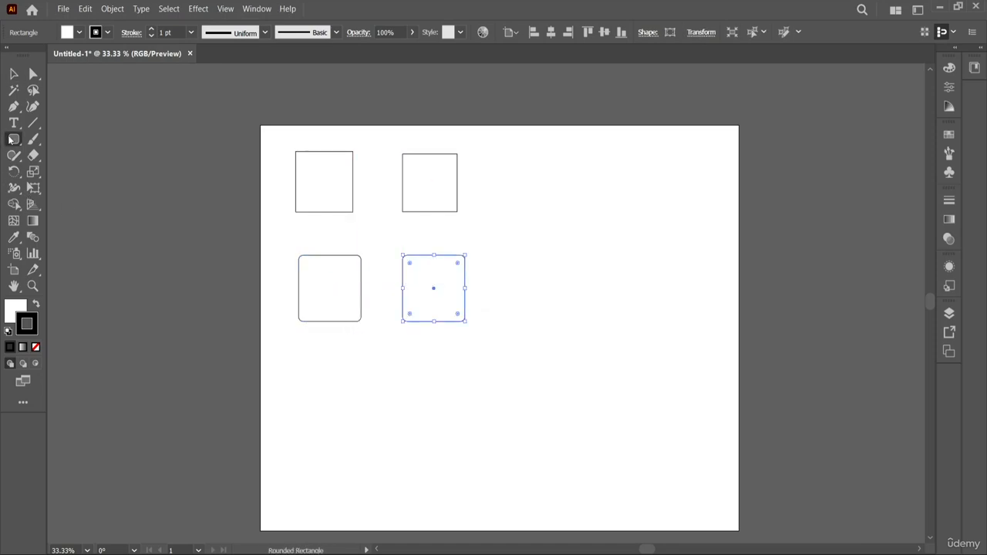
{"action": "left_click_drag", "start_coordinate": [13, 140], "coordinate": [55, 169]}
{"action": "left_click_drag", "start_coordinate": [310, 380], "coordinate": [370, 426]}
{"action": "key", "text": "x"}
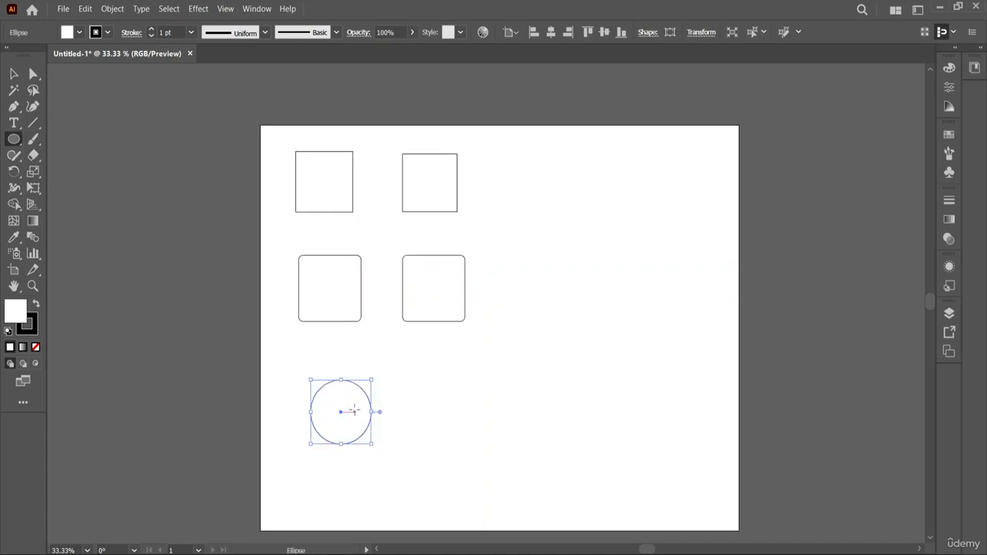
{"action": "key", "text": "v"}
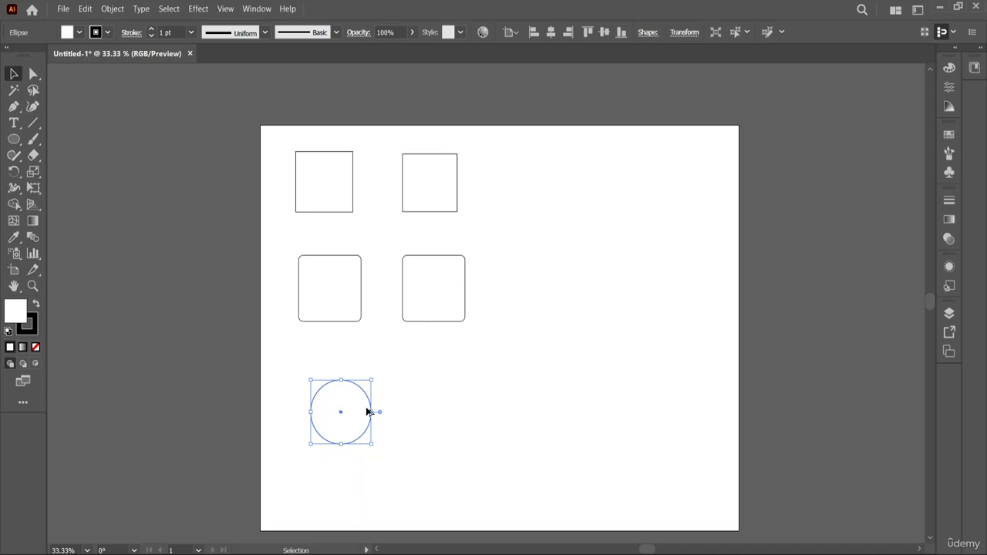
{"action": "left_click_drag", "start_coordinate": [368, 412], "coordinate": [446, 404]}
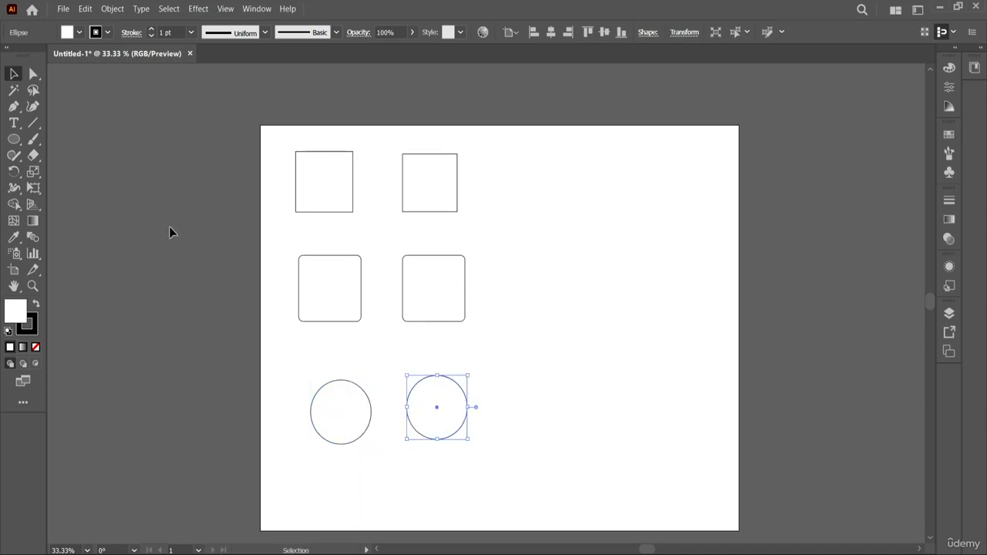
Step: Draw a small and a large star, placing the small one beside the squares and the large one beside the rounded squares
{"action": "left_click_drag", "start_coordinate": [14, 139], "coordinate": [80, 204]}
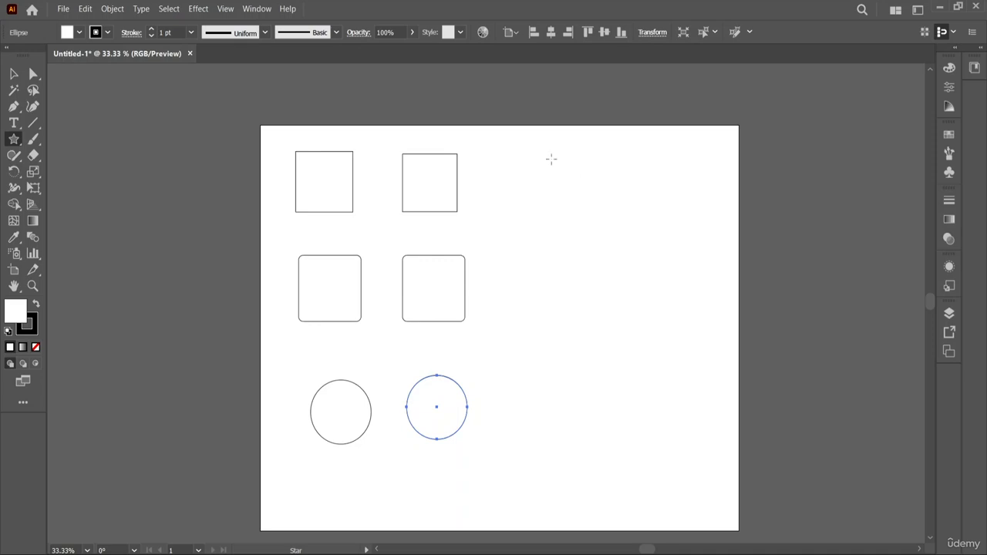
{"action": "left_click_drag", "start_coordinate": [532, 161], "coordinate": [552, 183]}
{"action": "left_click_drag", "start_coordinate": [609, 159], "coordinate": [570, 302]}
{"action": "key", "text": "v"}
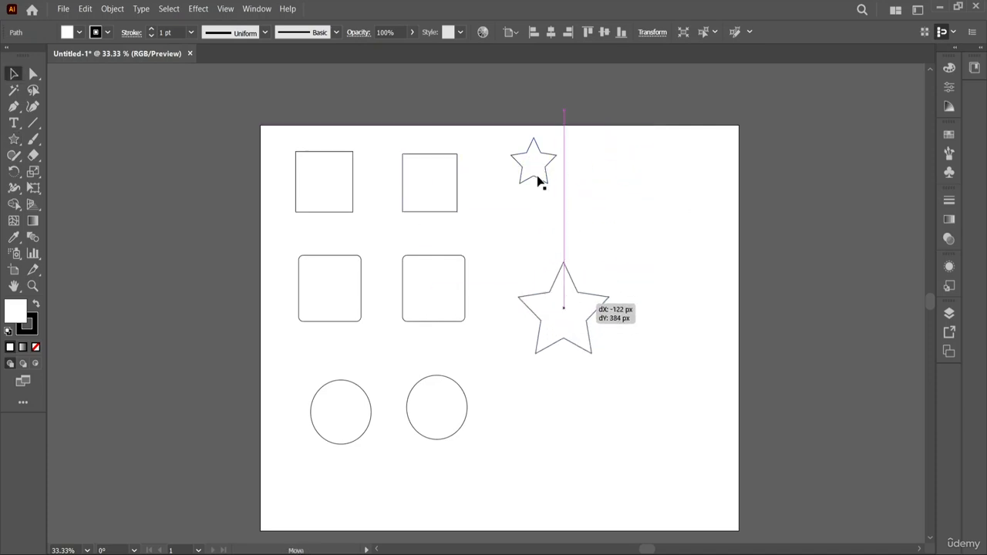
{"action": "left_click_drag", "start_coordinate": [540, 181], "coordinate": [539, 213]}
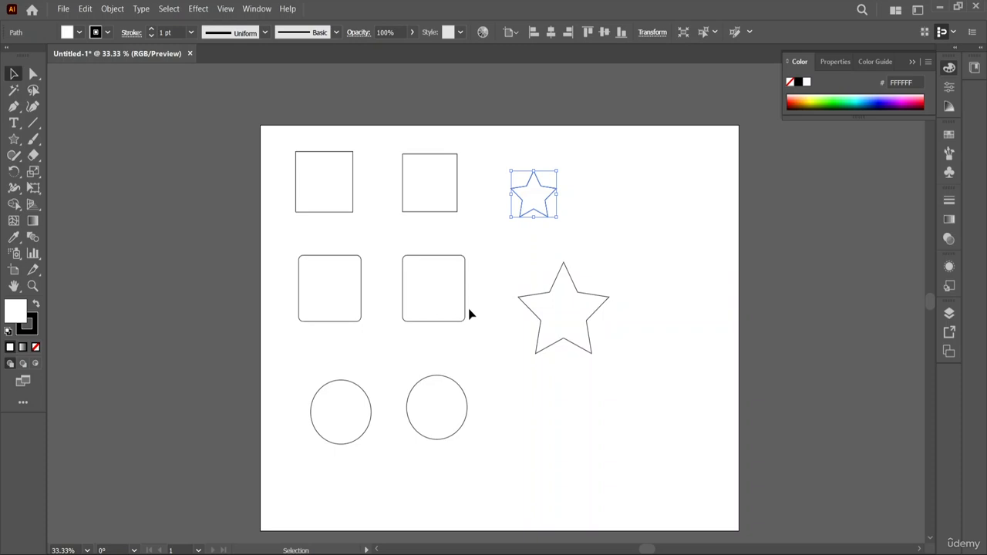
Step: Fill the upper-left square with pale yellow F0FF6A and the square beside it with light blue
{"action": "left_click", "coordinate": [326, 203]}
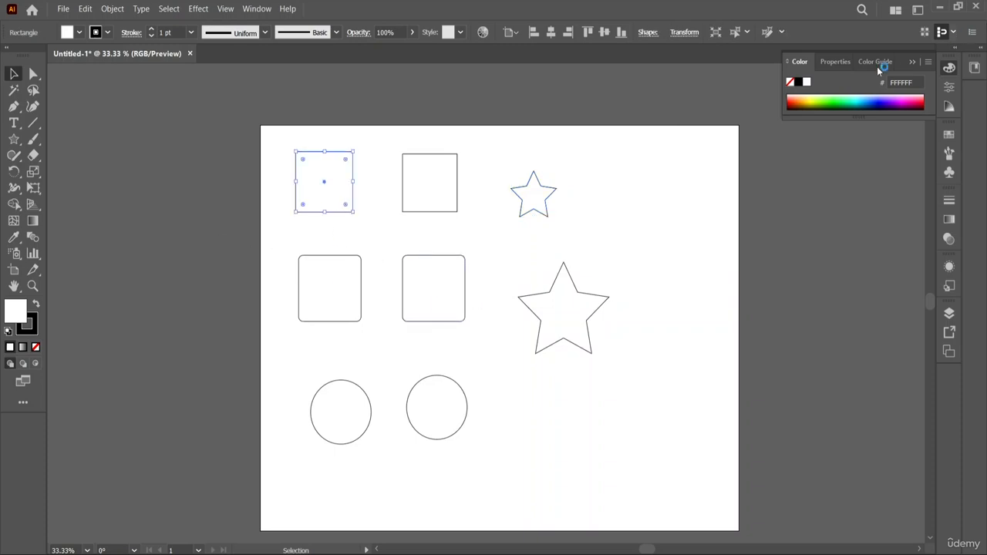
{"action": "left_click", "coordinate": [819, 96]}
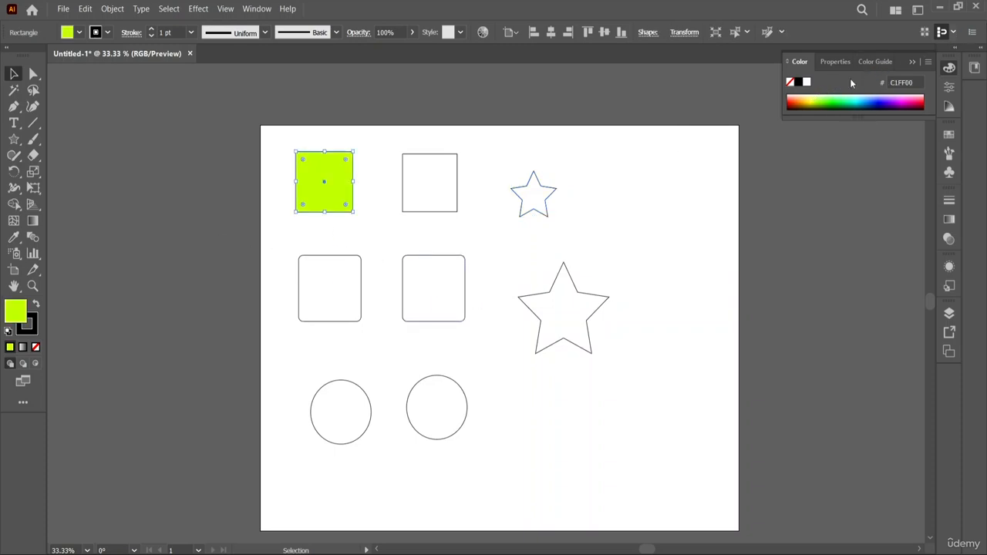
{"action": "left_click", "coordinate": [815, 101]}
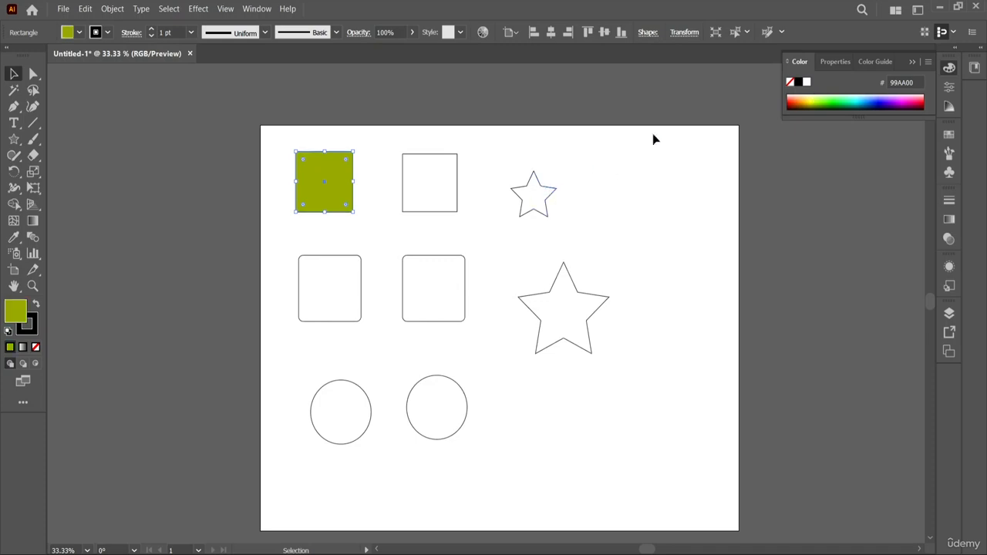
{"action": "left_click", "coordinate": [814, 95]}
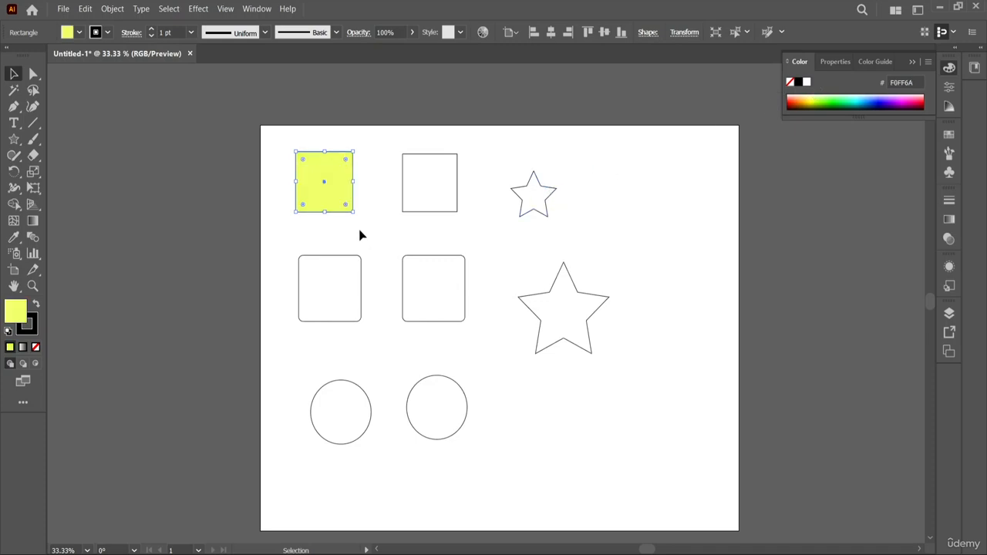
{"action": "left_click", "coordinate": [421, 191]}
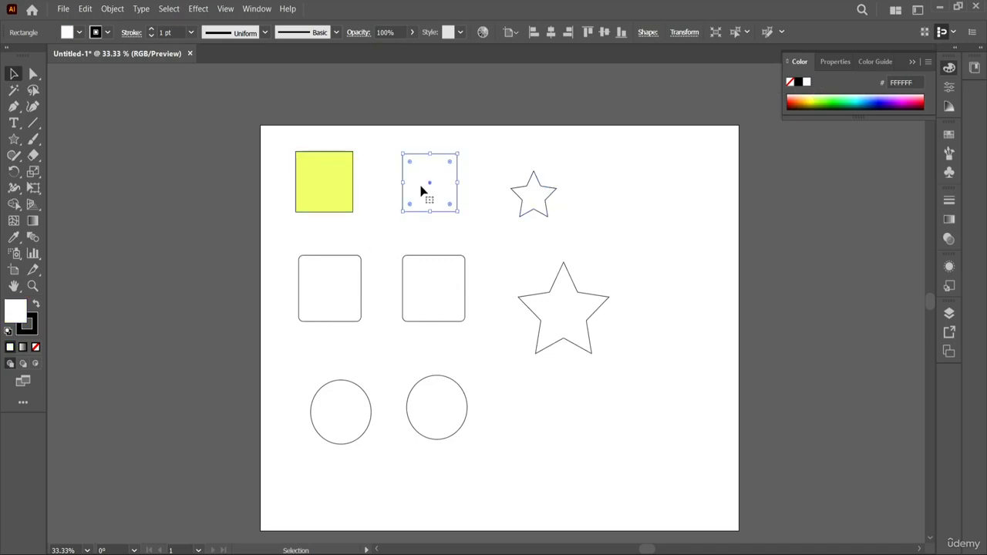
{"action": "left_click", "coordinate": [862, 93]}
Step: Fill the small star with blue 302AFF and the large star with dark navy 100055
{"action": "left_click", "coordinate": [521, 204]}
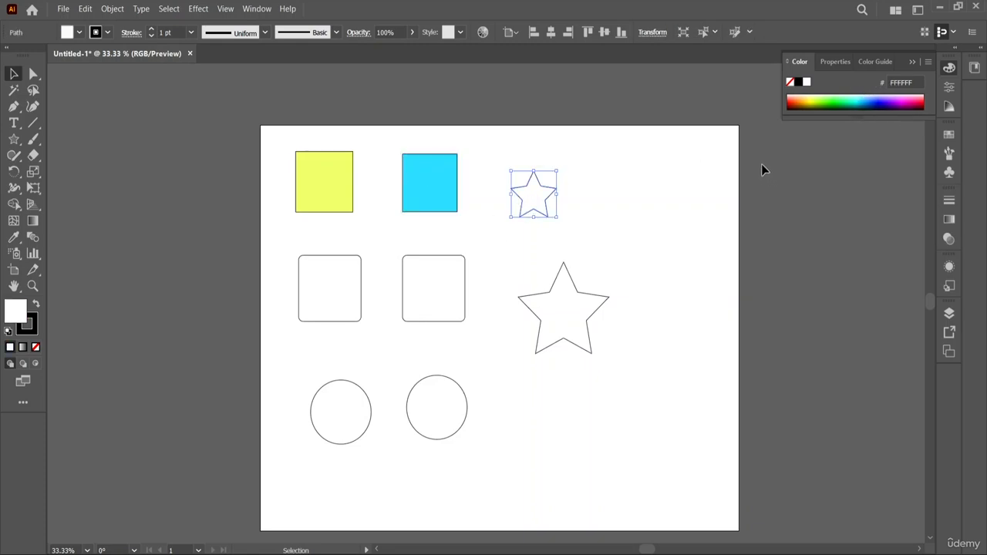
{"action": "left_click", "coordinate": [879, 98]}
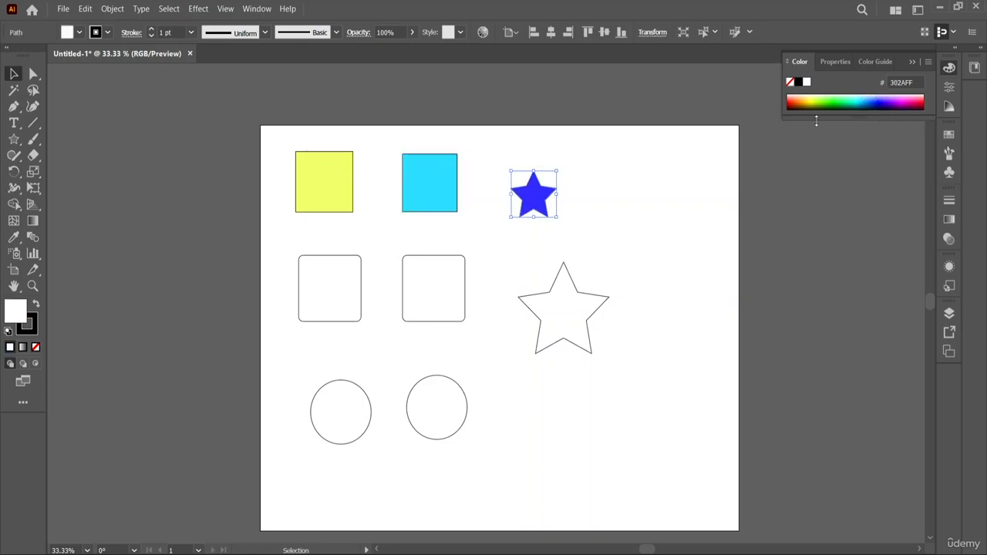
{"action": "left_click", "coordinate": [579, 285]}
{"action": "left_click", "coordinate": [886, 101]}
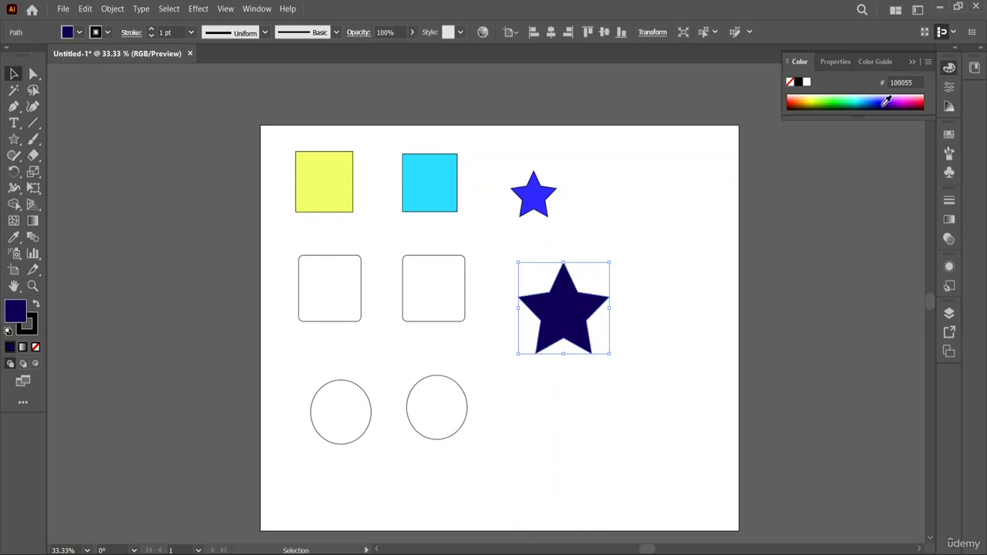
Step: Fill the right rounded square with near-black 001115 and the left rounded square with pink F355FF
{"action": "left_click", "coordinate": [437, 293]}
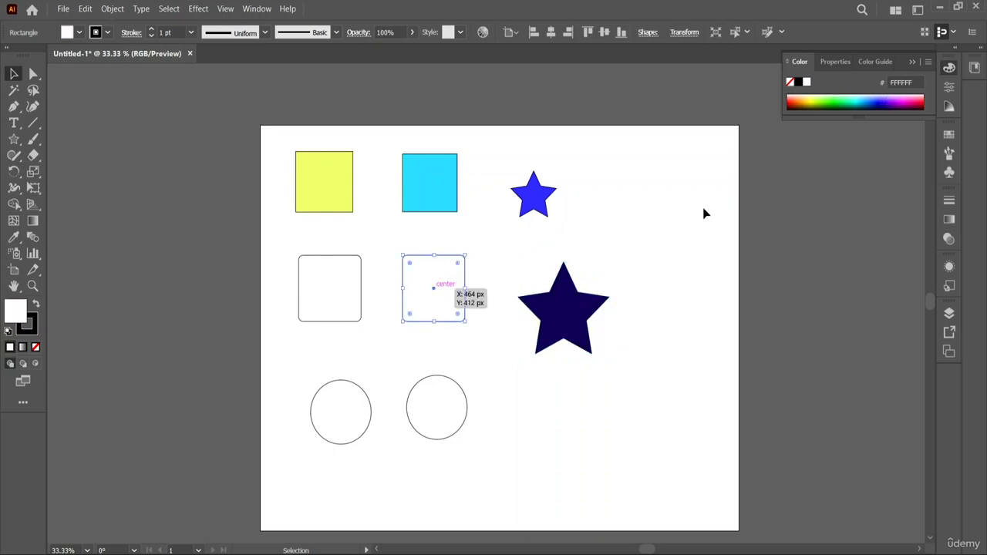
{"action": "left_click", "coordinate": [862, 108]}
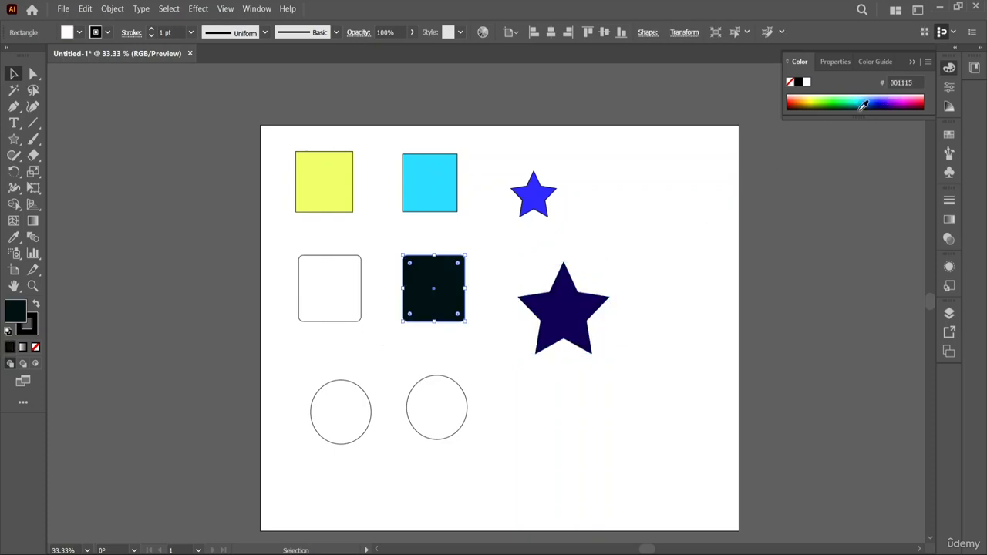
{"action": "left_click", "coordinate": [329, 301]}
{"action": "left_click", "coordinate": [899, 93]}
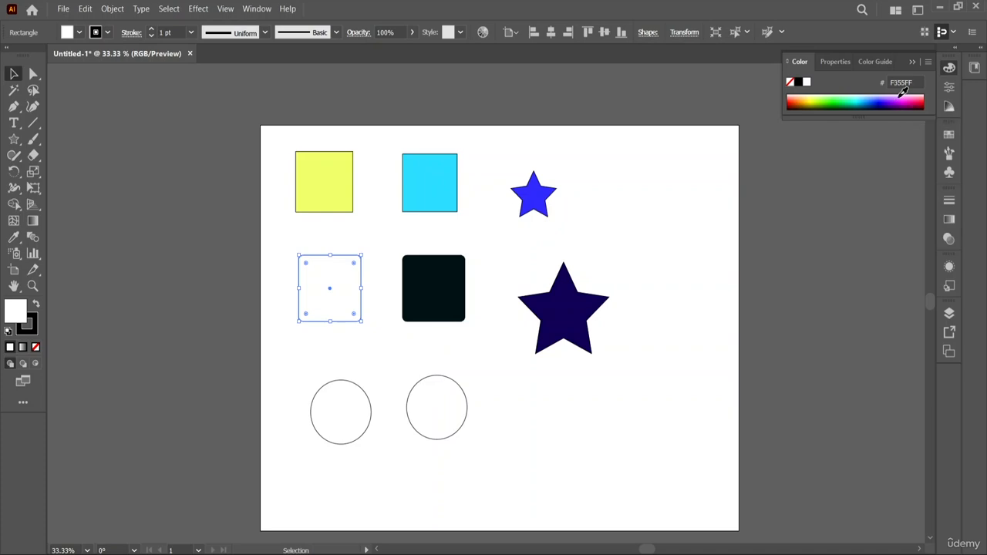
Step: Fill the left circle with red FF2A42 and the right circle with yellow FFDE00
{"action": "left_click", "coordinate": [344, 412]}
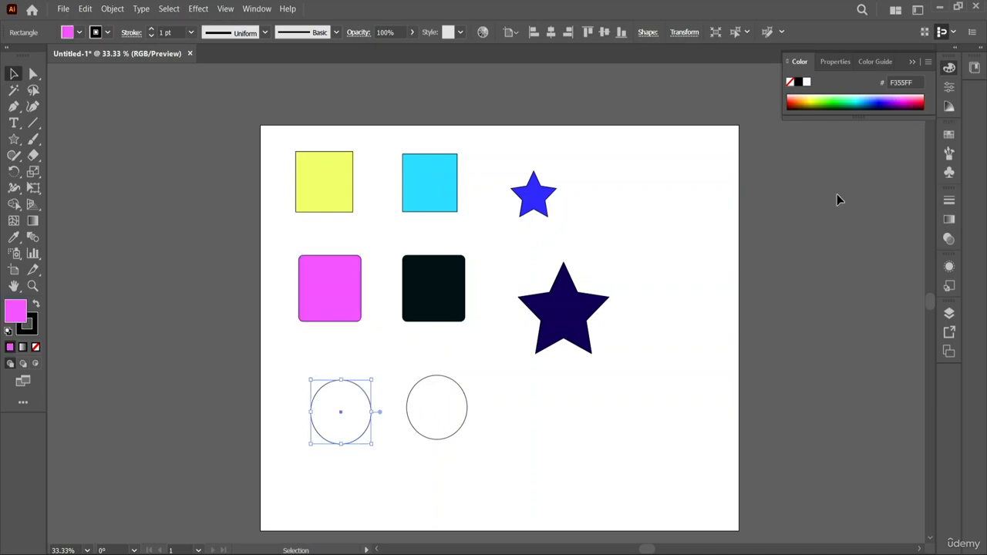
{"action": "left_click", "coordinate": [924, 93]}
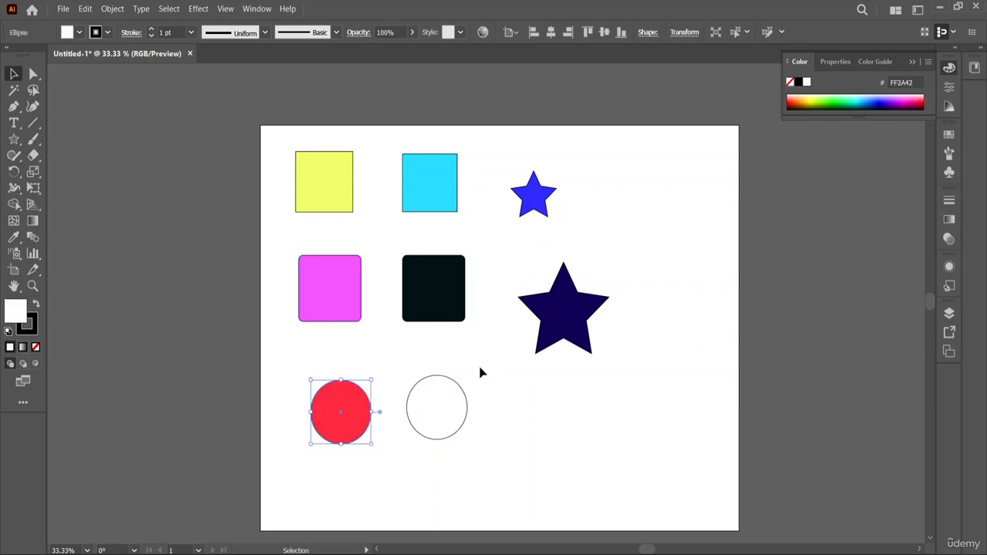
{"action": "left_click", "coordinate": [445, 410]}
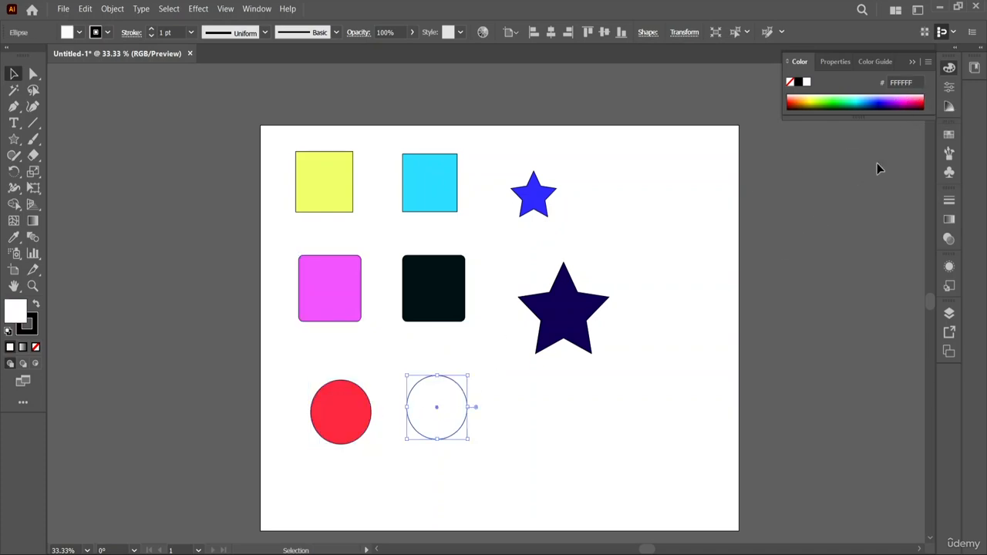
{"action": "left_click", "coordinate": [906, 95]}
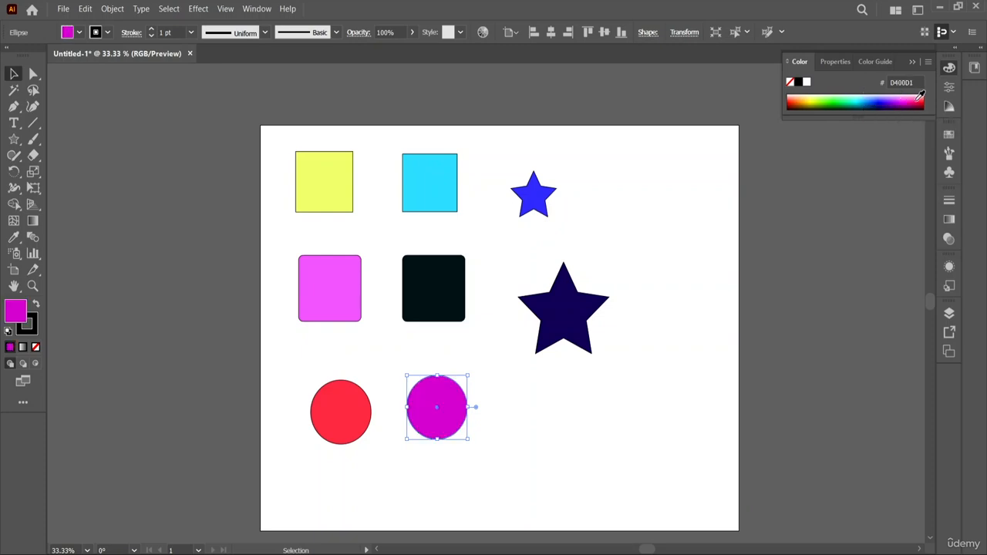
{"action": "left_click", "coordinate": [922, 96]}
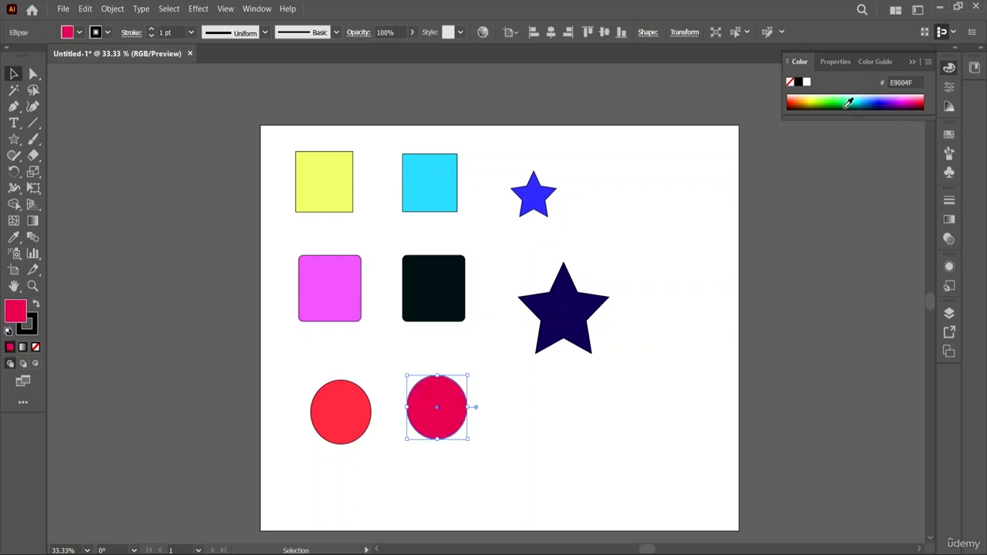
{"action": "left_click", "coordinate": [807, 97]}
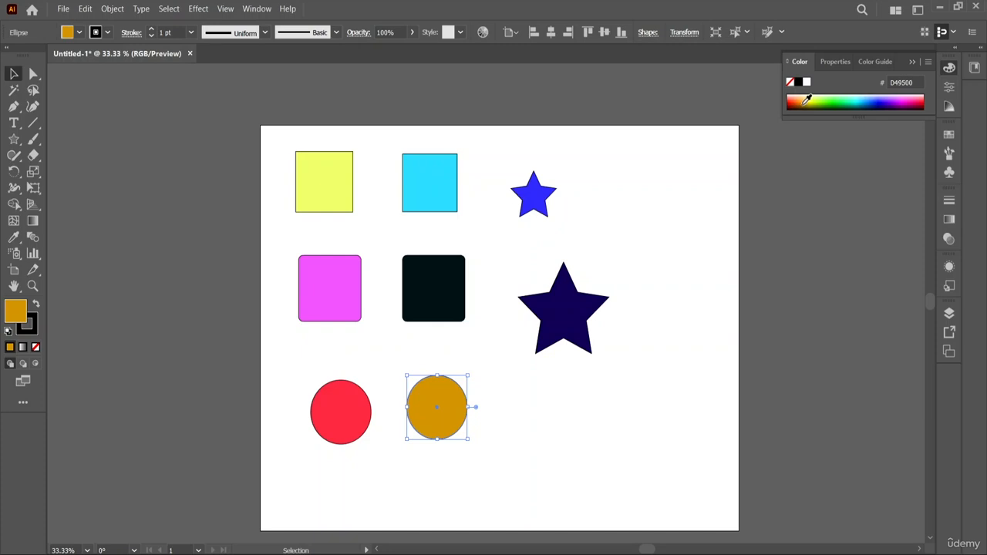
{"action": "left_click", "coordinate": [811, 96]}
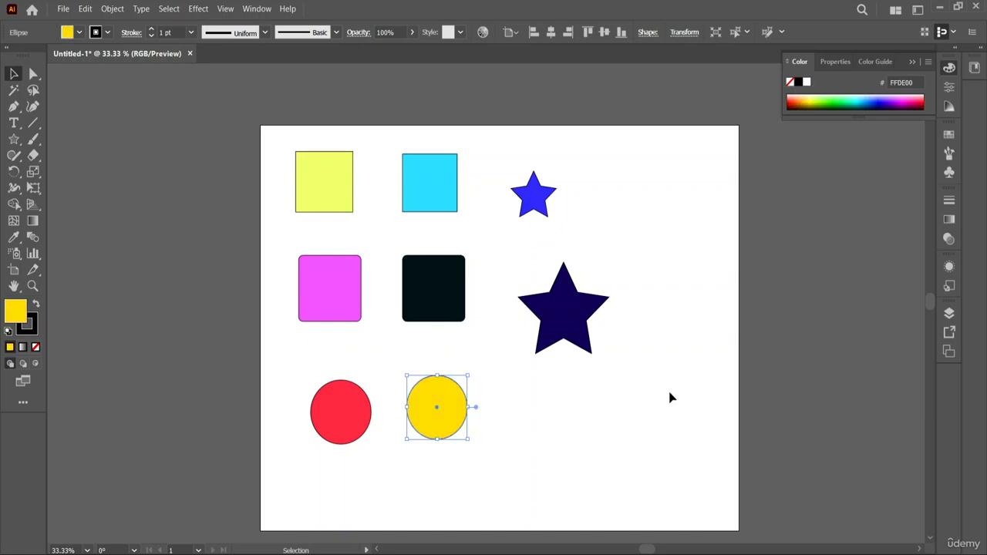
Step: Recolor the upper-left square to bright yellow F4FF00 and deselect it
{"action": "left_click", "coordinate": [339, 190]}
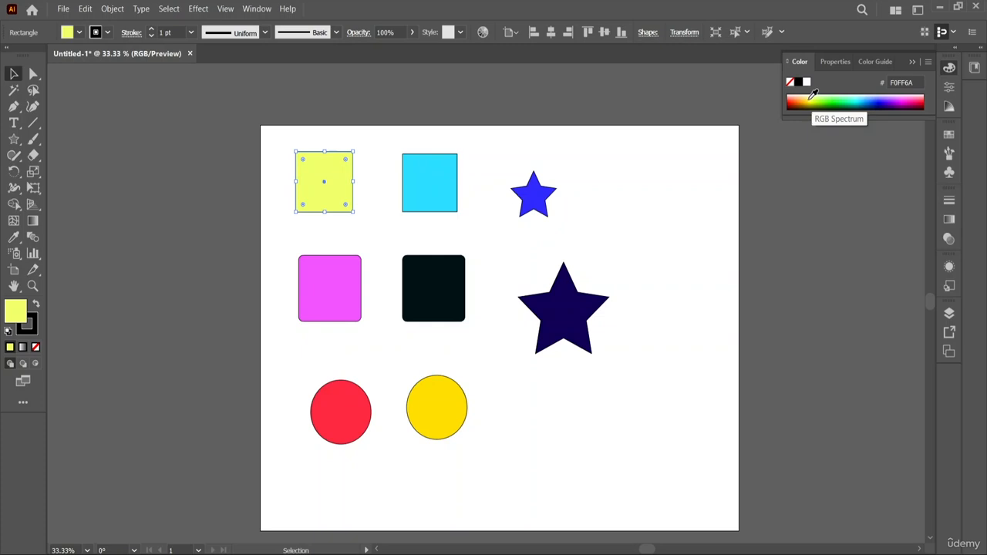
{"action": "left_click", "coordinate": [814, 94]}
{"action": "left_click", "coordinate": [828, 247]}
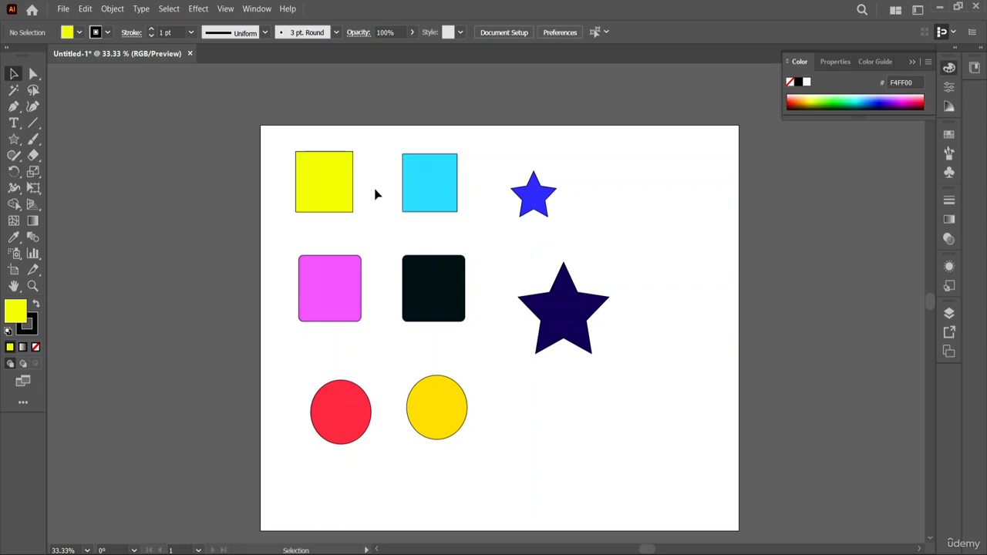
Step: Duplicate the yellow square, light blue square and black rounded square into a column along the artboard's right side
{"action": "left_click_drag", "start_coordinate": [324, 198], "coordinate": [662, 194]}
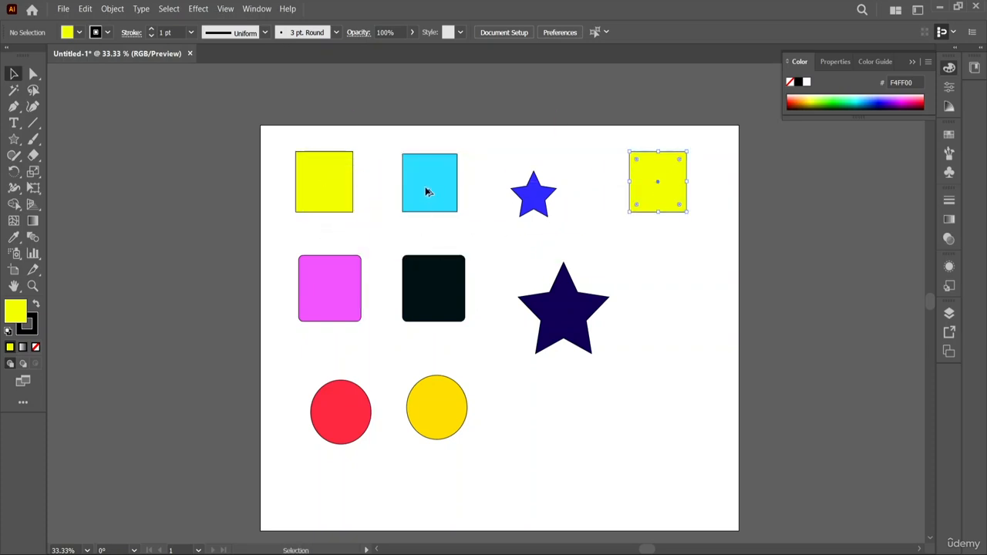
{"action": "left_click_drag", "start_coordinate": [429, 192], "coordinate": [666, 297]}
{"action": "left_click_drag", "start_coordinate": [418, 309], "coordinate": [664, 442]}
Step: Place a copy of the large star below it and a copy of the small star diagonally beneath the original
{"action": "left_click_drag", "start_coordinate": [559, 312], "coordinate": [523, 424]}
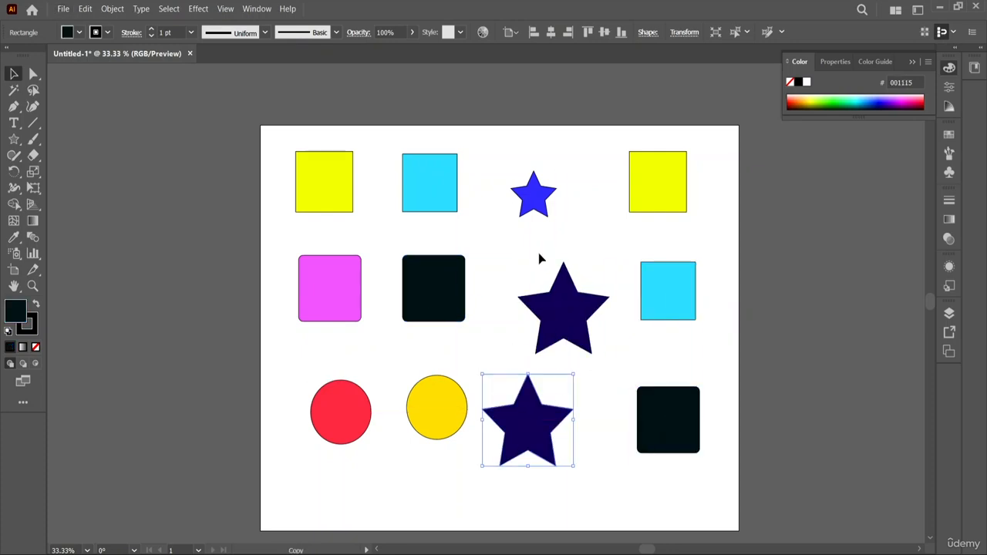
{"action": "left_click_drag", "start_coordinate": [540, 207], "coordinate": [585, 244]}
{"action": "left_click", "coordinate": [534, 199]}
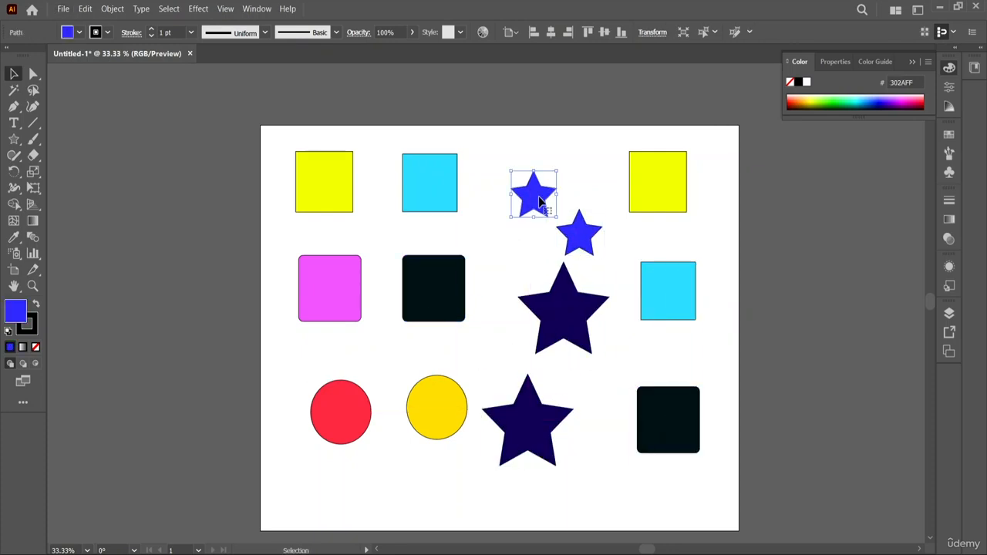
Step: Place three more copies of the small blue star around it and one copy of each circle beneath the originals
{"action": "left_click_drag", "start_coordinate": [540, 202], "coordinate": [588, 148]}
{"action": "left_click_drag", "start_coordinate": [531, 194], "coordinate": [497, 164]}
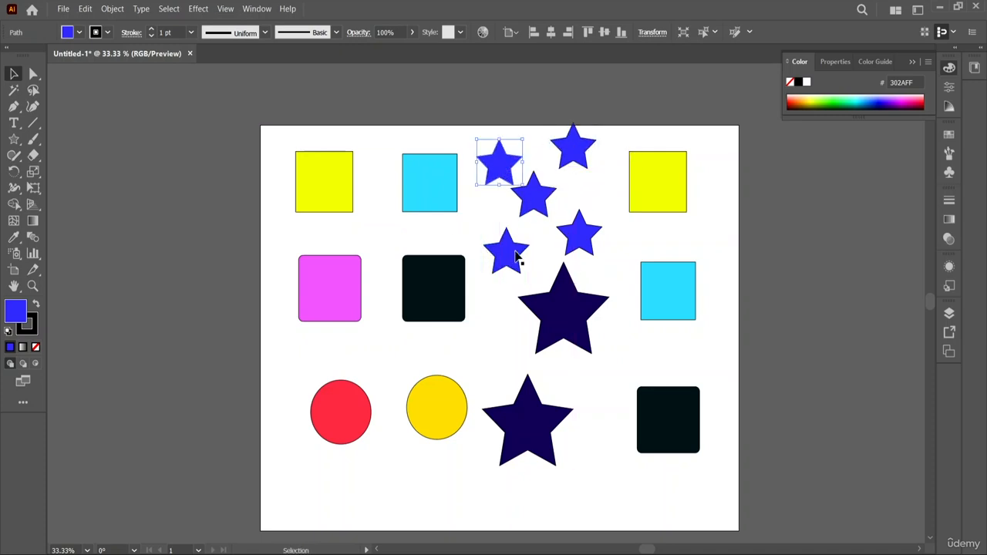
{"action": "left_click_drag", "start_coordinate": [432, 411], "coordinate": [414, 488]}
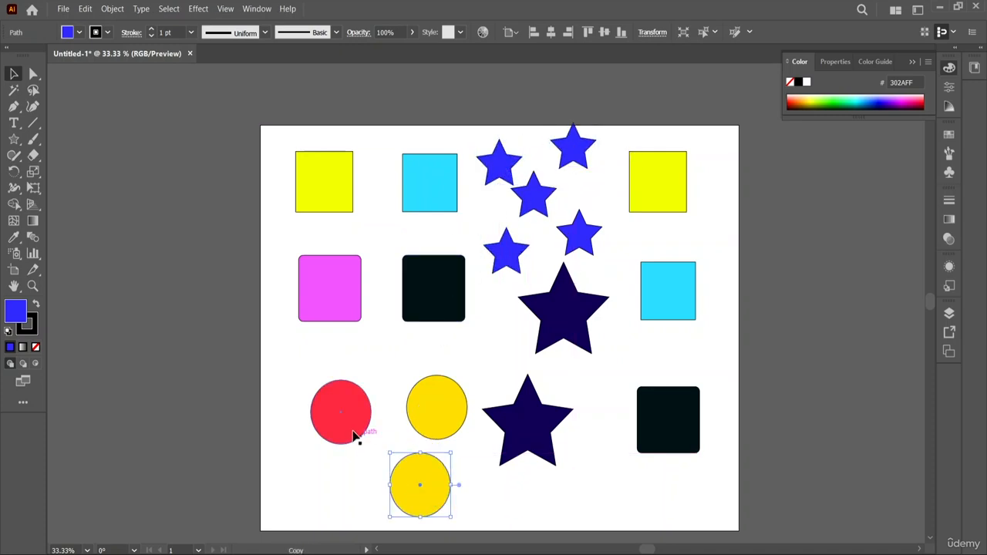
{"action": "left_click_drag", "start_coordinate": [355, 436], "coordinate": [284, 387]}
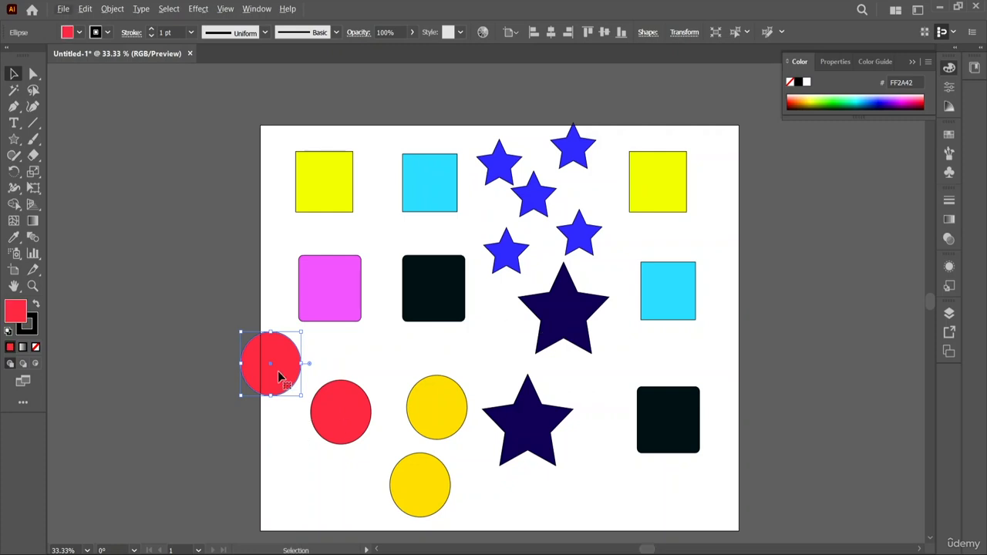
{"action": "left_click_drag", "start_coordinate": [279, 377], "coordinate": [314, 505]}
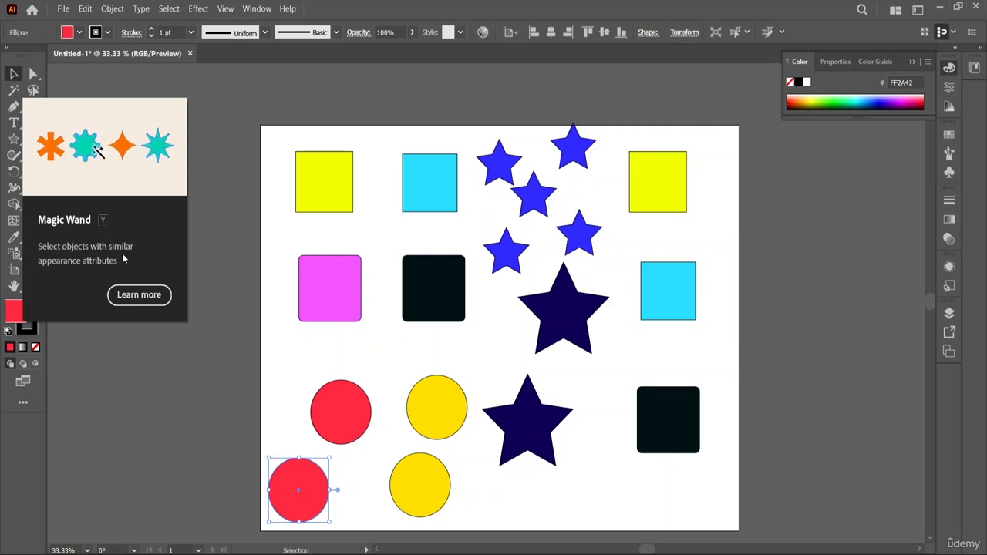
Step: Select the yellow squares and yellow circles together with the Magic Wand and shift them slightly down and to the right
{"action": "left_click", "coordinate": [13, 91]}
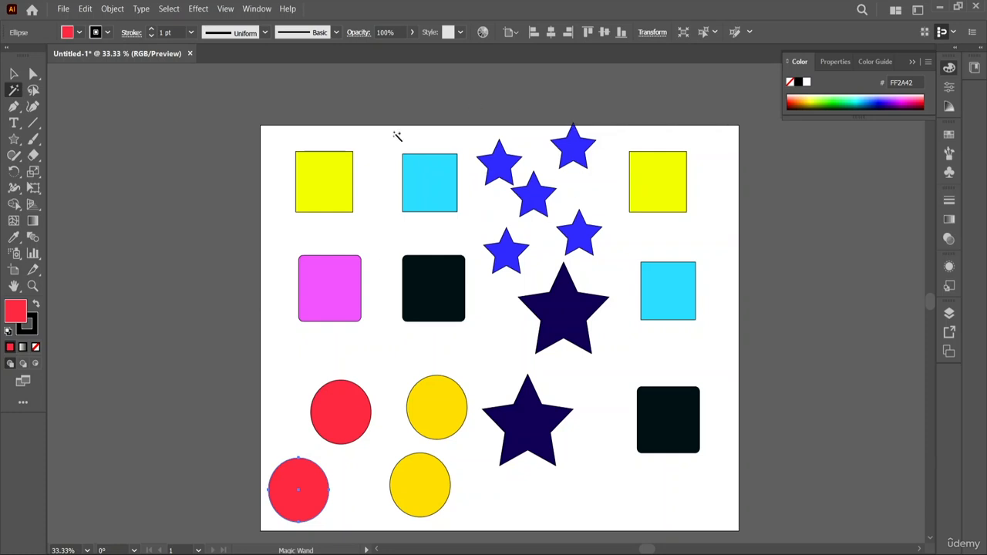
{"action": "left_click", "coordinate": [332, 192]}
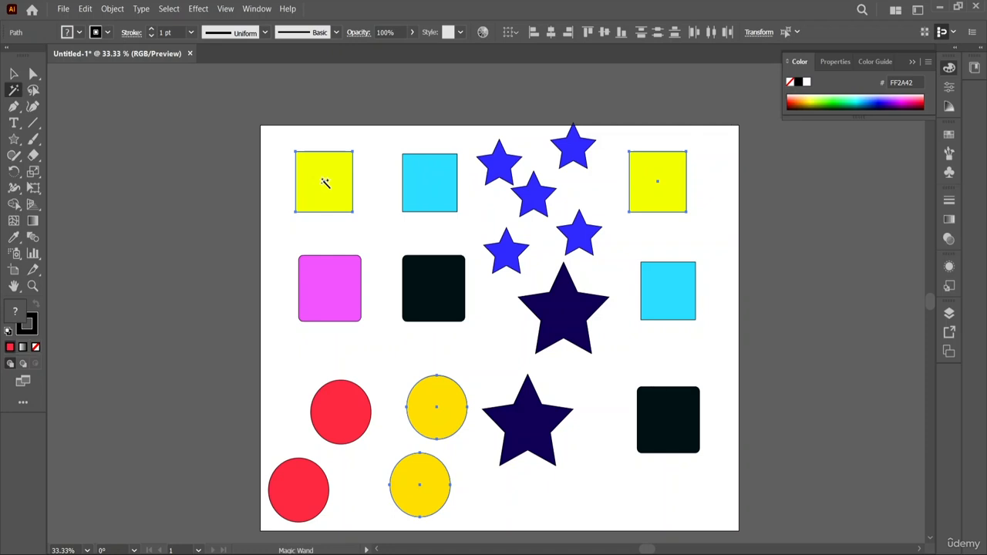
{"action": "left_click", "coordinate": [13, 73]}
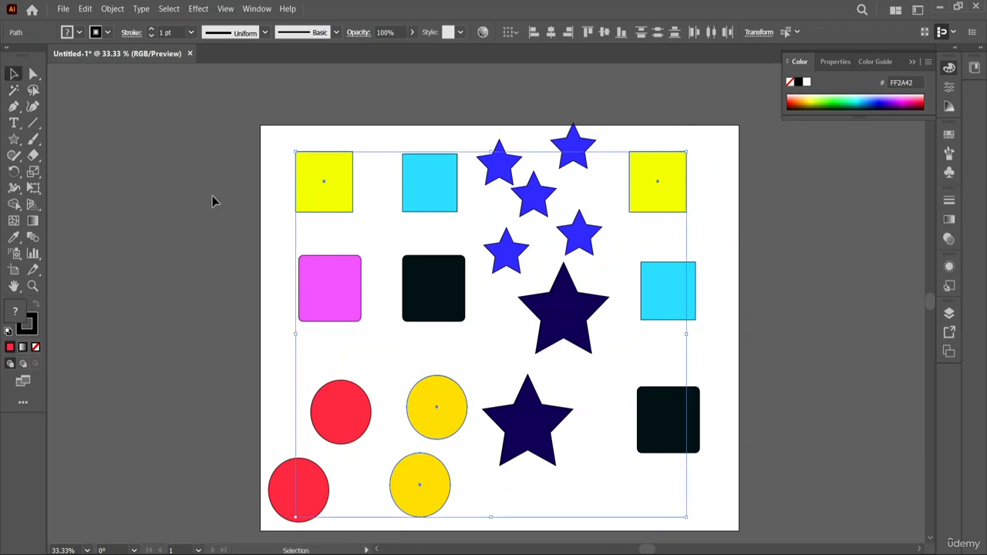
{"action": "mouse_move", "coordinate": [316, 197]}
{"action": "left_mouse_down"}
{"action": "mouse_move", "coordinate": [91, 171]}
{"action": "mouse_move", "coordinate": [393, 207]}
{"action": "mouse_move", "coordinate": [319, 207]}
{"action": "left_mouse_up"}
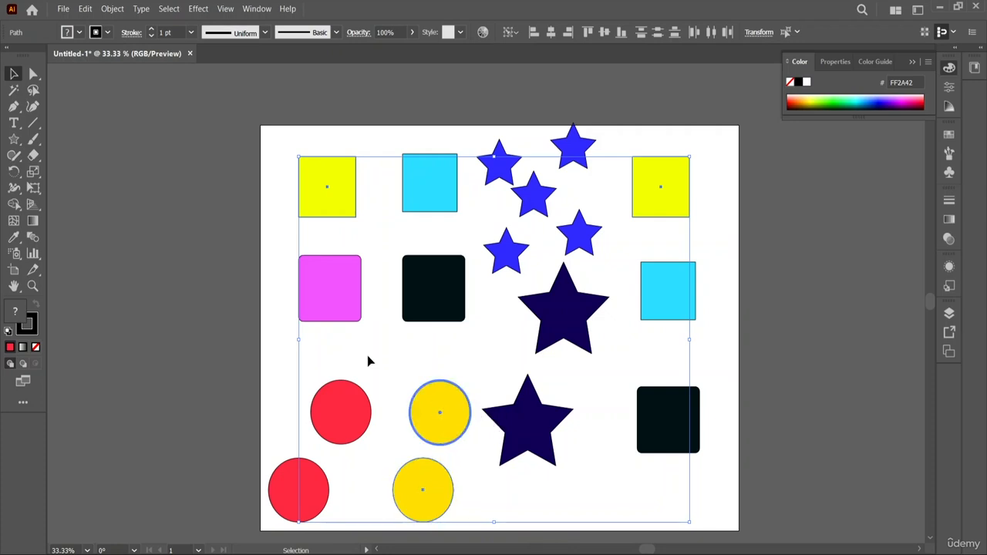
{"action": "left_click", "coordinate": [651, 212]}
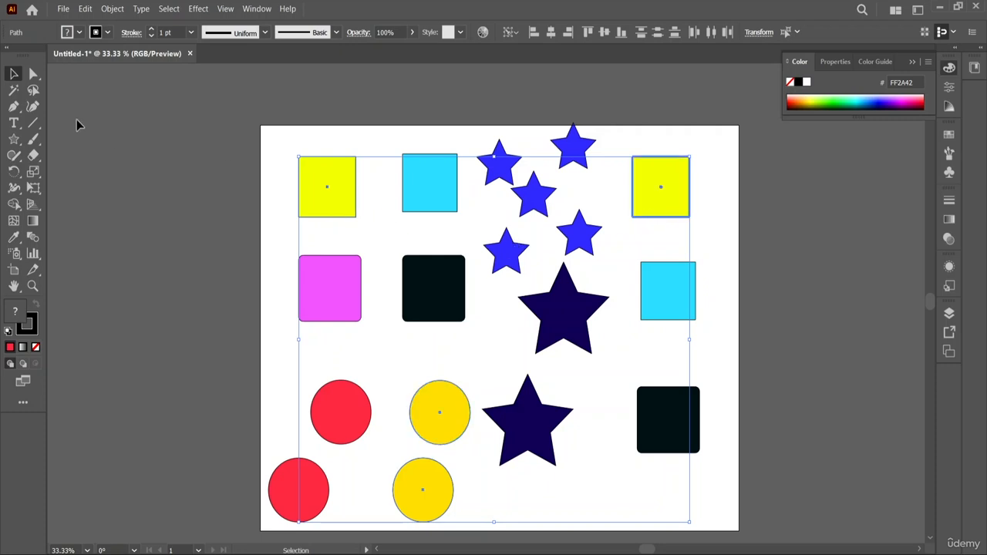
Step: Set the Magic Wand's Fill Color tolerance to 0, close its options and deselect all shapes
{"action": "double_click", "coordinate": [13, 92]}
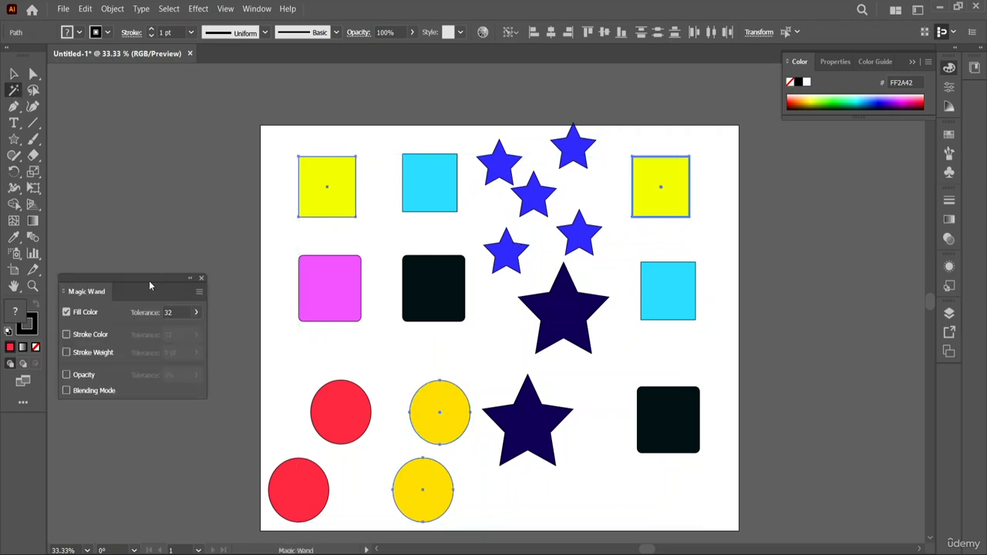
{"action": "left_click_drag", "start_coordinate": [148, 281], "coordinate": [657, 152]}
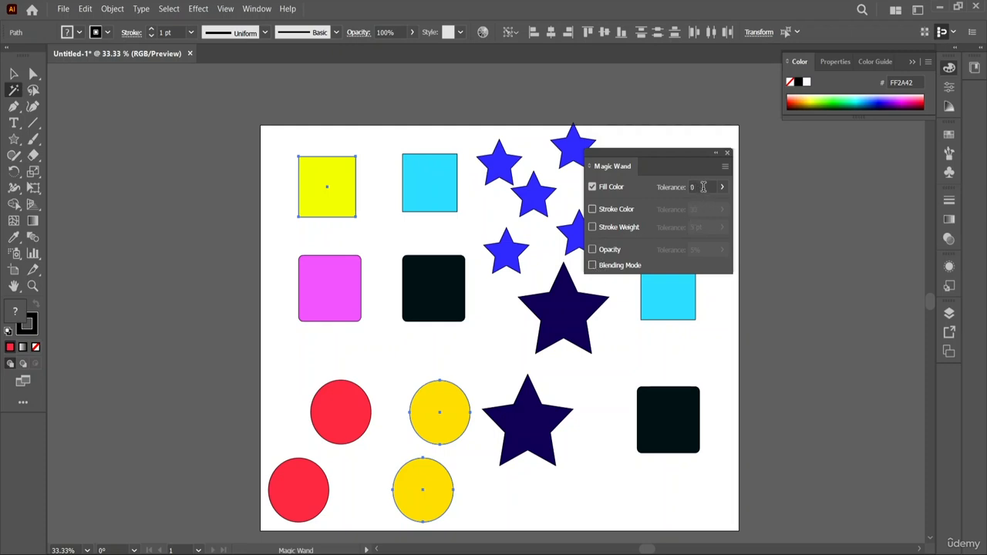
{"action": "left_click", "coordinate": [727, 153]}
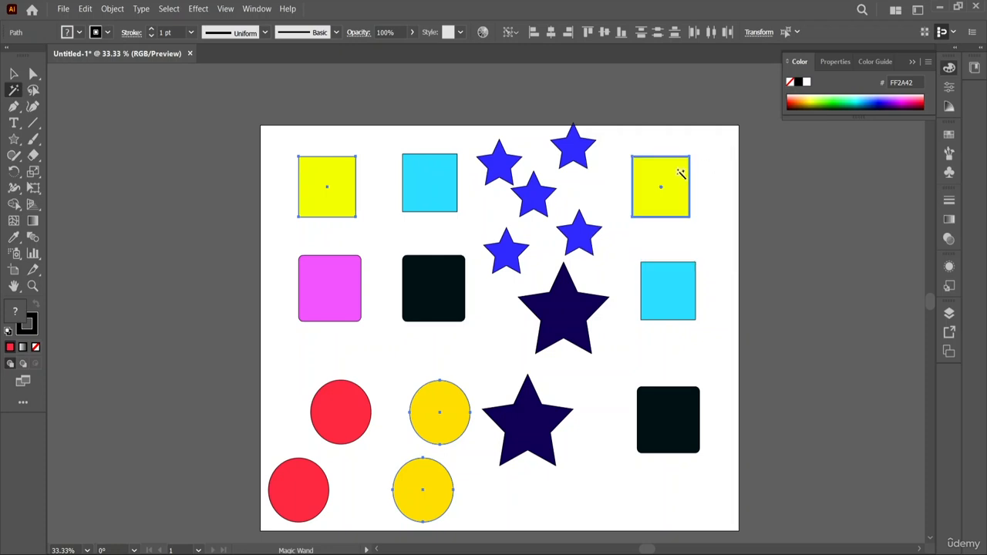
{"action": "left_click", "coordinate": [14, 73]}
{"action": "left_click", "coordinate": [203, 170]}
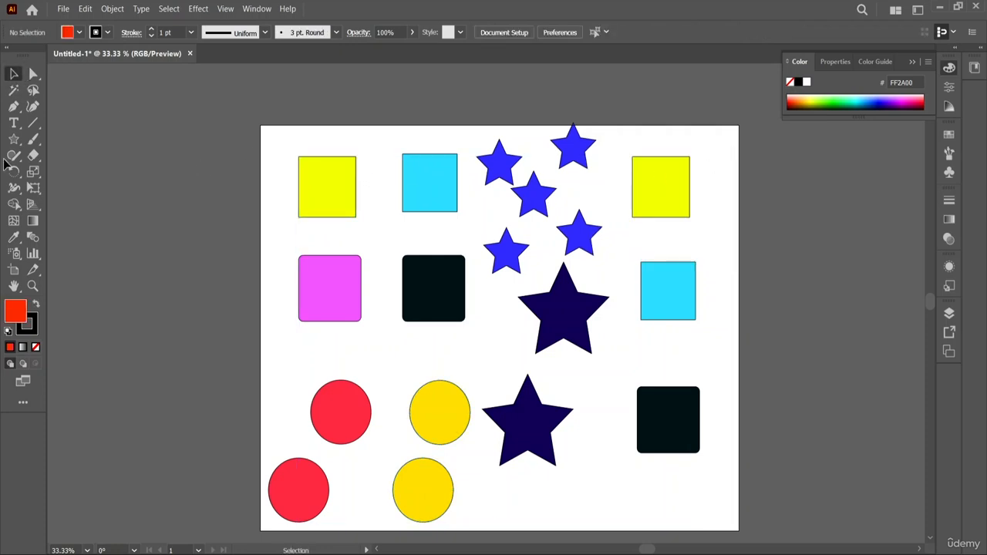
Step: Select only the two bright yellow squares with the Magic Wand, move them slightly upward and deselect them
{"action": "left_click", "coordinate": [13, 90]}
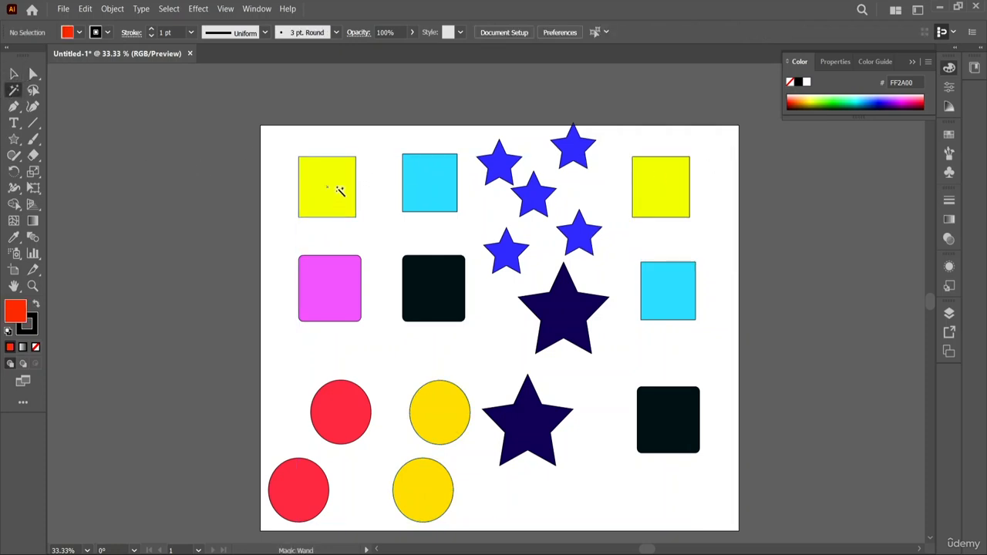
{"action": "left_click", "coordinate": [340, 192]}
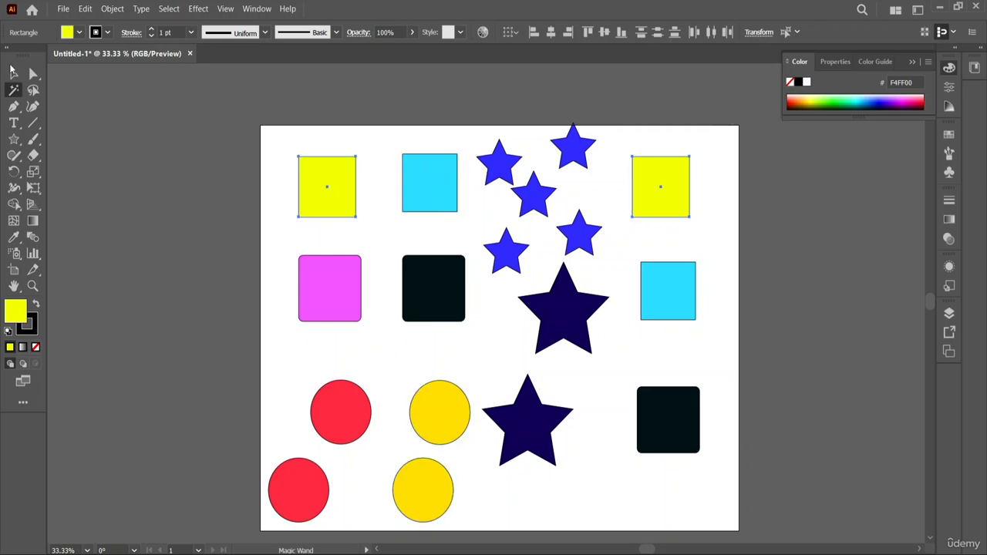
{"action": "left_click", "coordinate": [13, 73]}
{"action": "left_click_drag", "start_coordinate": [319, 192], "coordinate": [357, 201]}
{"action": "left_click", "coordinate": [748, 214]}
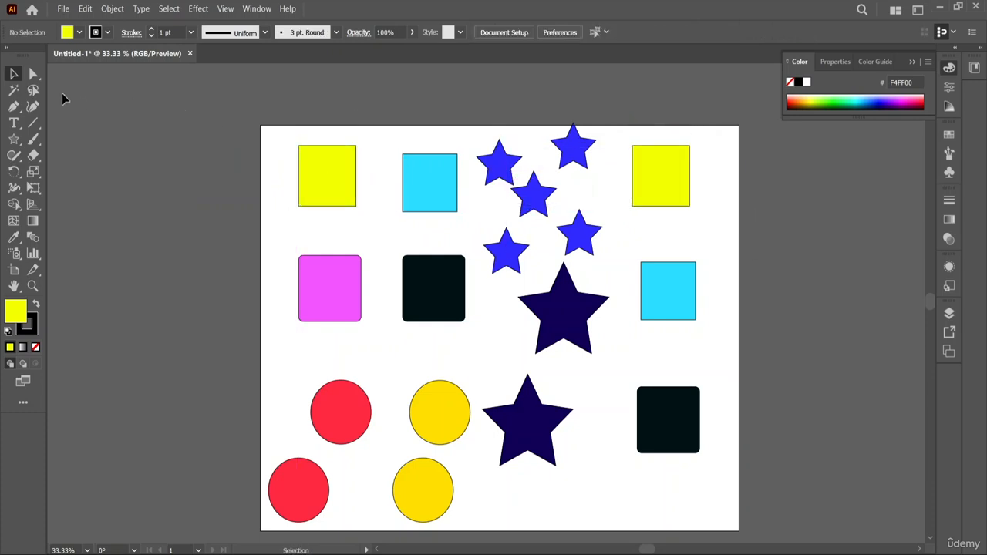
Step: Use the Magic Wand on the black outline along the right edge of the upper-left yellow square
{"action": "left_click", "coordinate": [13, 91]}
{"action": "double_click", "coordinate": [13, 91]}
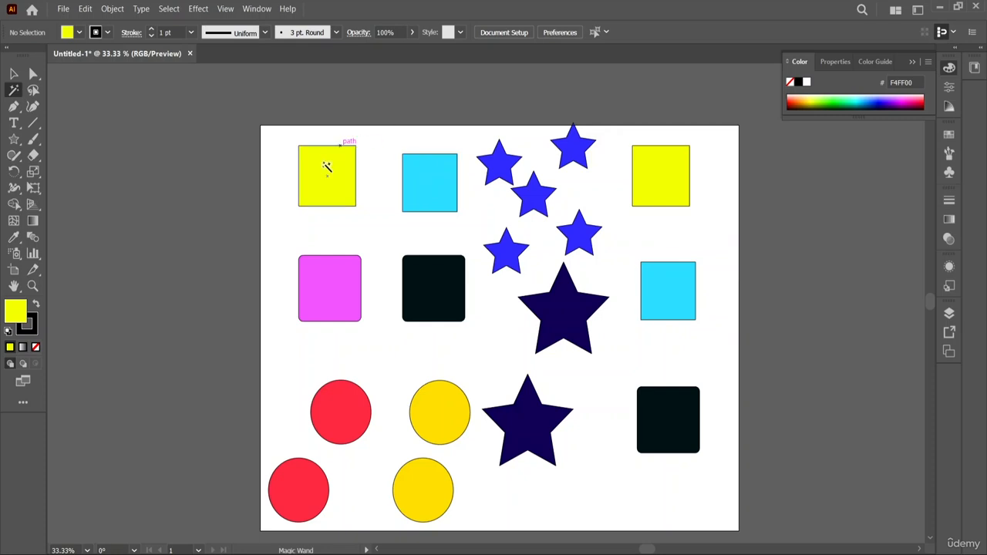
{"action": "key", "text": "z"}
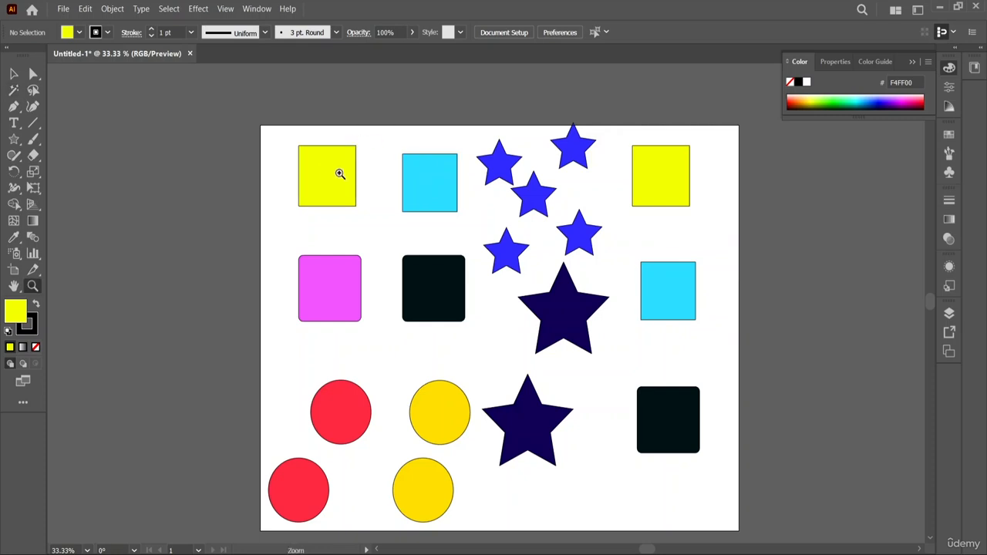
{"action": "left_click", "coordinate": [341, 174]}
{"action": "left_click", "coordinate": [498, 306]}
{"action": "left_click", "coordinate": [498, 305]}
{"action": "left_click", "coordinate": [498, 305]}
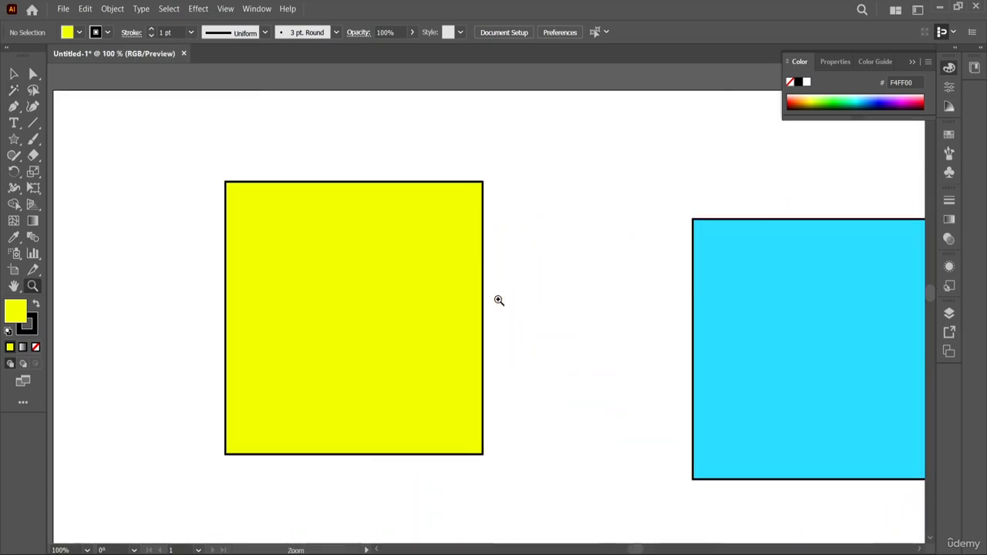
{"action": "left_click", "coordinate": [480, 304]}
{"action": "left_click", "coordinate": [480, 305]}
{"action": "left_click", "coordinate": [480, 305]}
{"action": "left_click", "coordinate": [522, 330]}
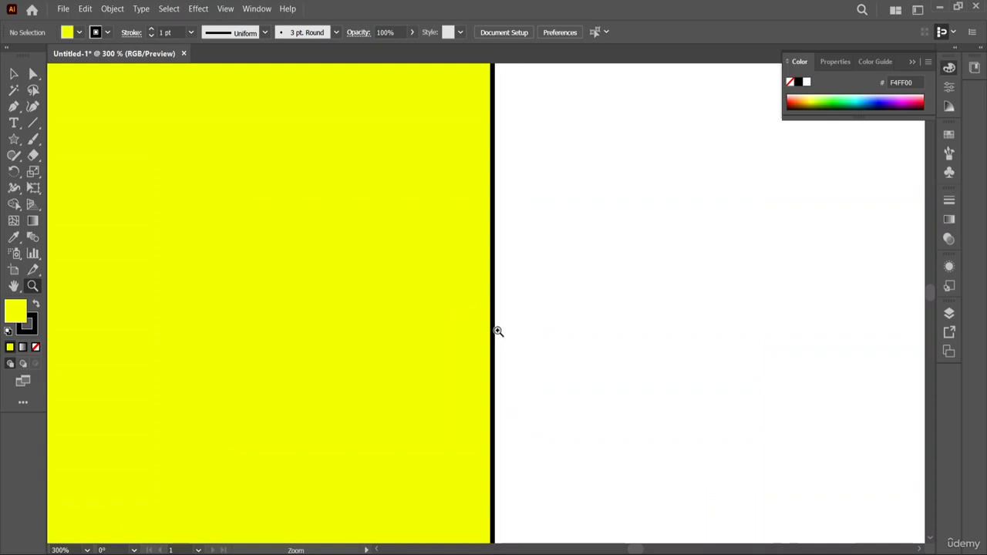
{"action": "left_click", "coordinate": [498, 331]}
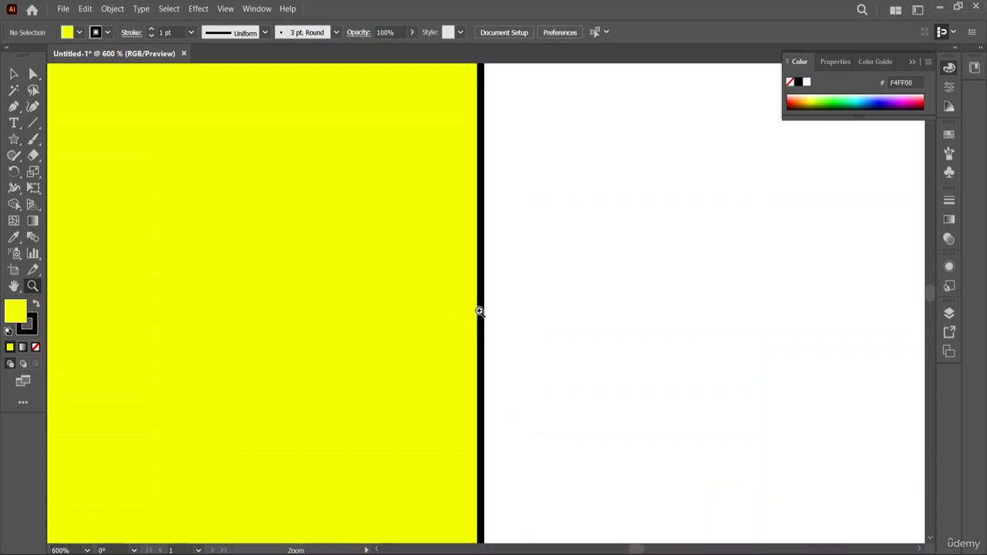
{"action": "left_click", "coordinate": [14, 90]}
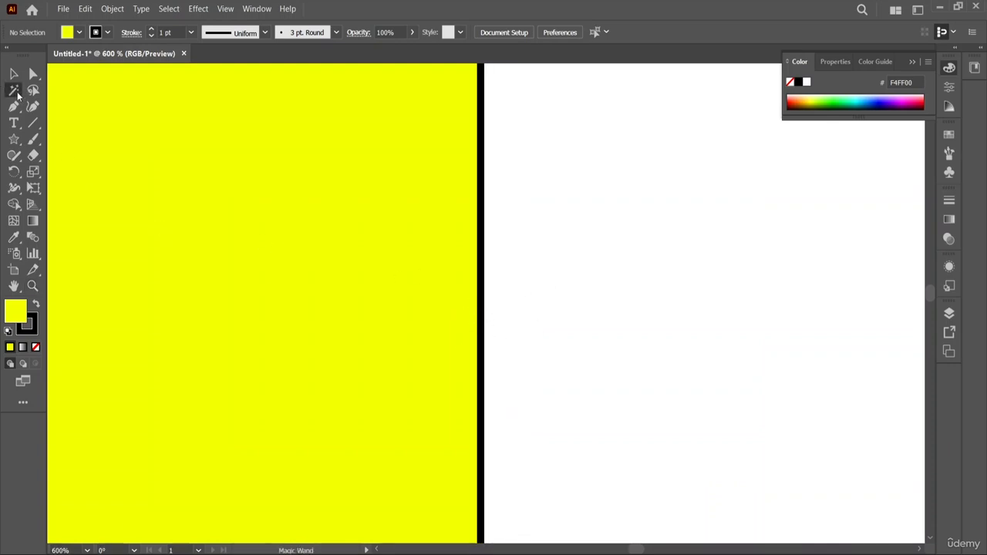
{"action": "left_click", "coordinate": [481, 249]}
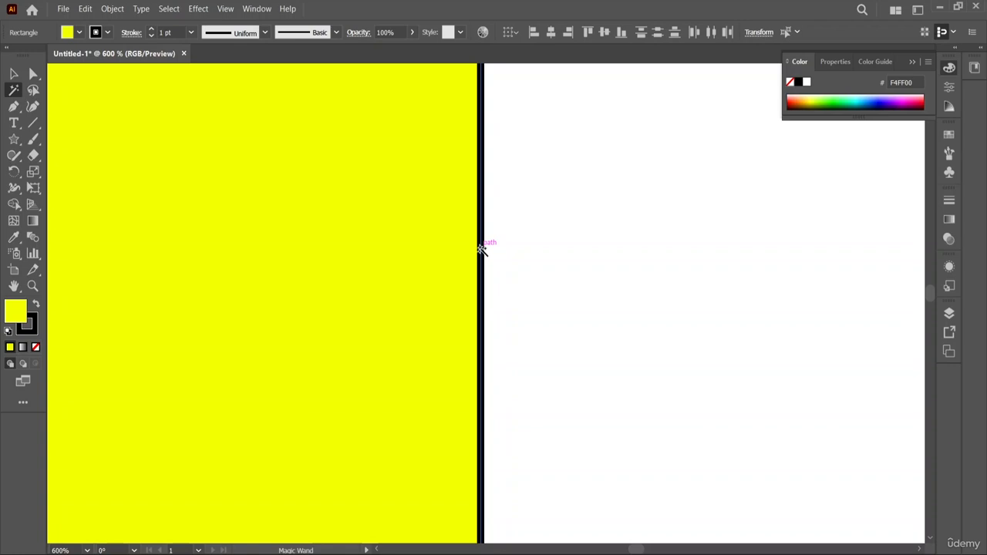
Step: Examine which shapes across the artboard the Magic Wand selected from the yellow square's outline
{"action": "key", "text": "z"}
{"action": "left_click", "coordinate": [572, 299], "text": "alt"}
{"action": "left_click", "coordinate": [582, 306], "text": "alt"}
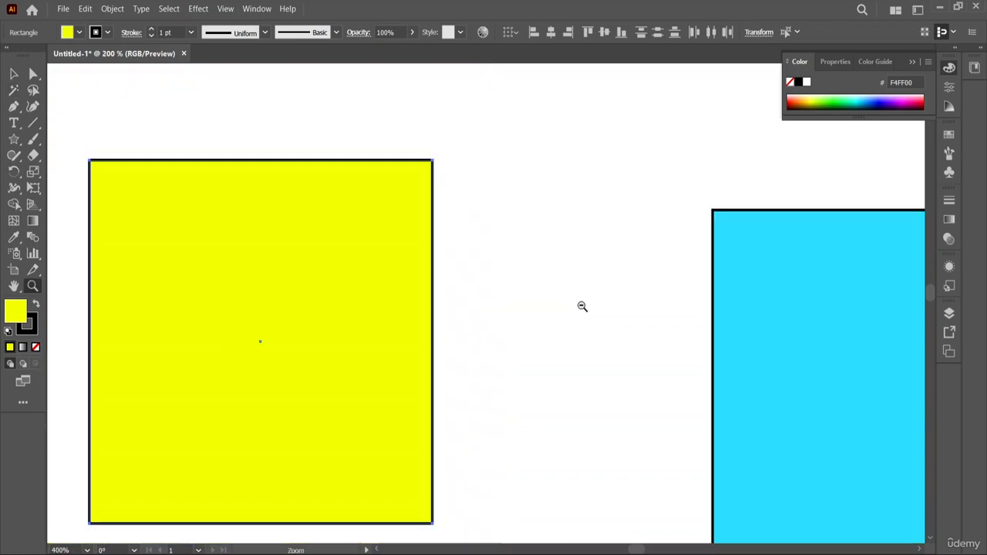
{"action": "left_click", "coordinate": [550, 394], "text": "alt"}
{"action": "left_click_drag", "start_coordinate": [614, 431], "coordinate": [625, 437]}
{"action": "left_click", "coordinate": [626, 437], "text": "alt"}
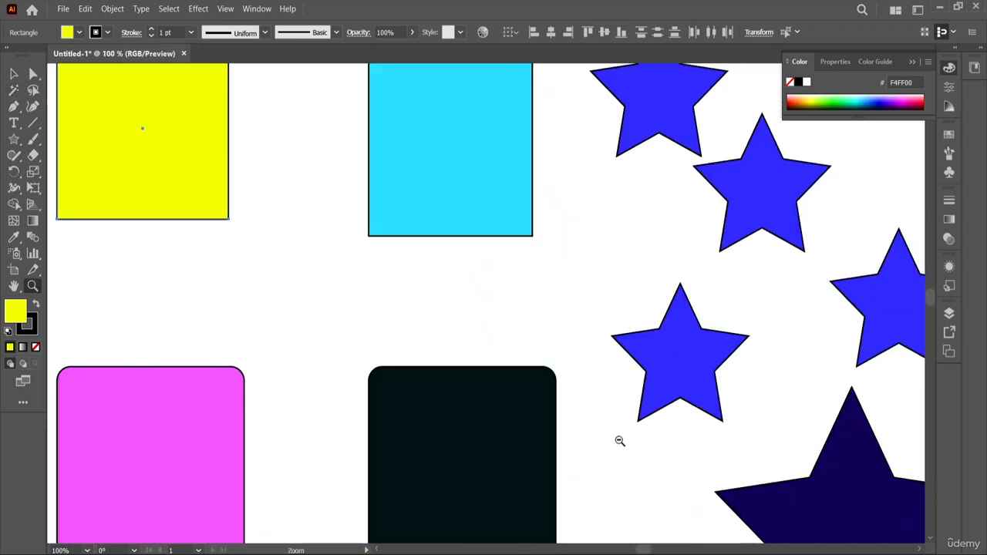
{"action": "left_click", "coordinate": [620, 439], "text": "alt"}
{"action": "left_click", "coordinate": [604, 428], "text": "alt"}
{"action": "left_click", "coordinate": [496, 265], "text": "alt"}
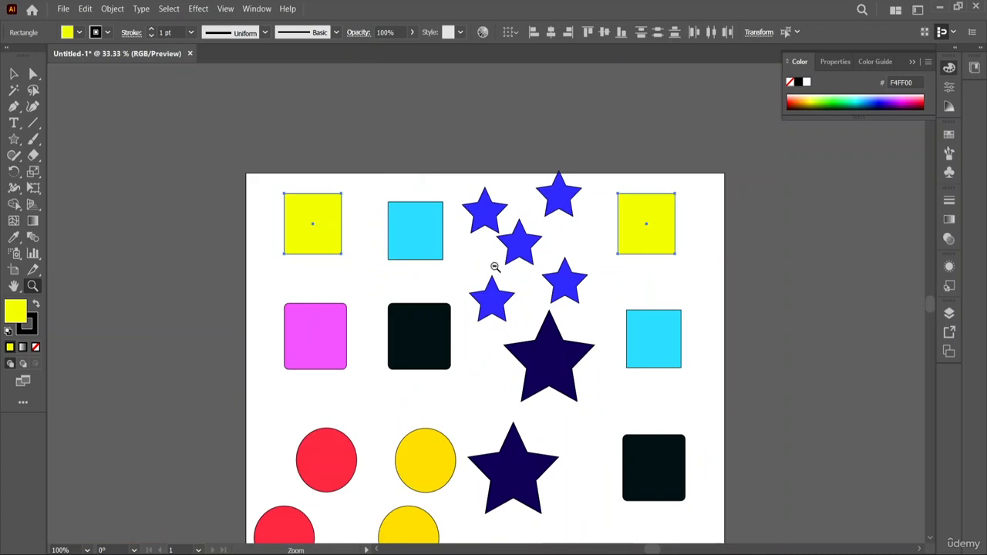
{"action": "scroll", "coordinate": [500, 273], "scroll_direction": "down", "scroll_amount": 1}
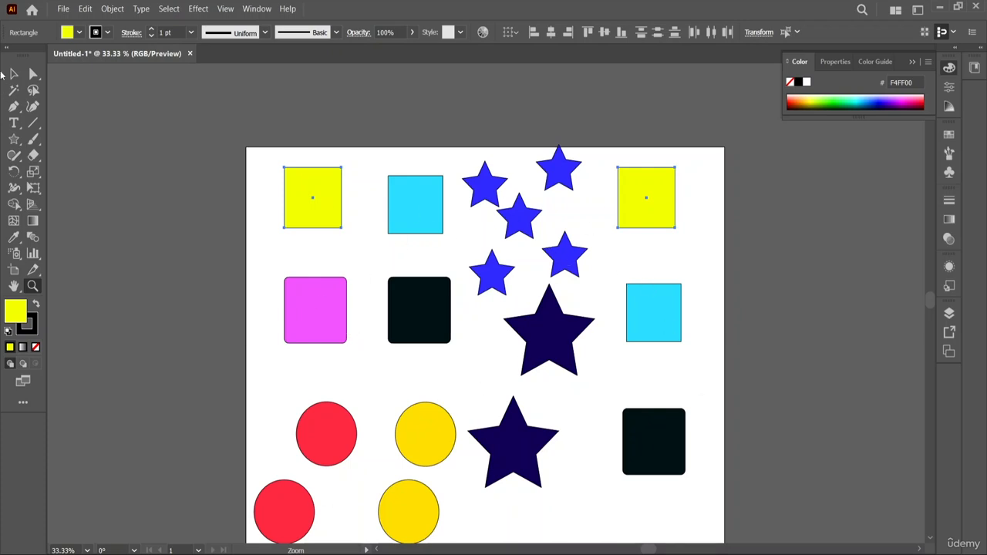
Step: Select all small blue stars with the Magic Wand, shift them slightly down and to the right, and deselect them
{"action": "left_click", "coordinate": [13, 90]}
{"action": "left_click", "coordinate": [487, 191]}
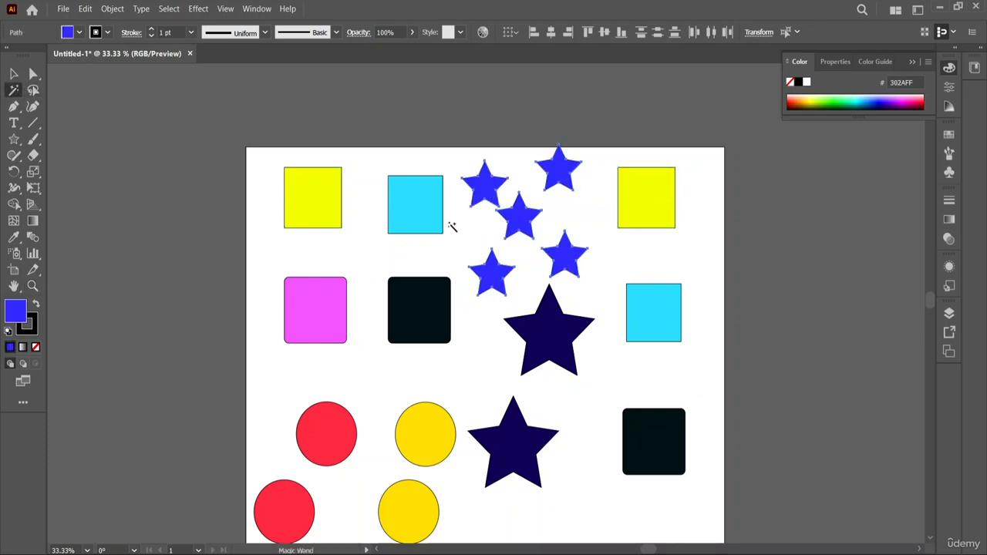
{"action": "key", "text": "v"}
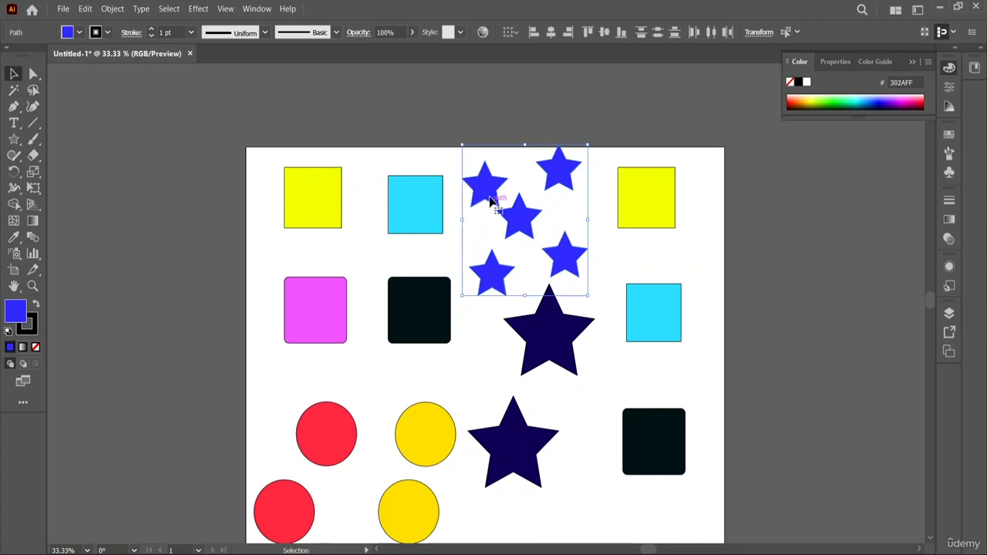
{"action": "mouse_move", "coordinate": [491, 200]}
{"action": "left_mouse_down"}
{"action": "mouse_move", "coordinate": [450, 196]}
{"action": "mouse_move", "coordinate": [499, 192]}
{"action": "mouse_move", "coordinate": [497, 206]}
{"action": "left_mouse_up"}
{"action": "left_click", "coordinate": [473, 410]}
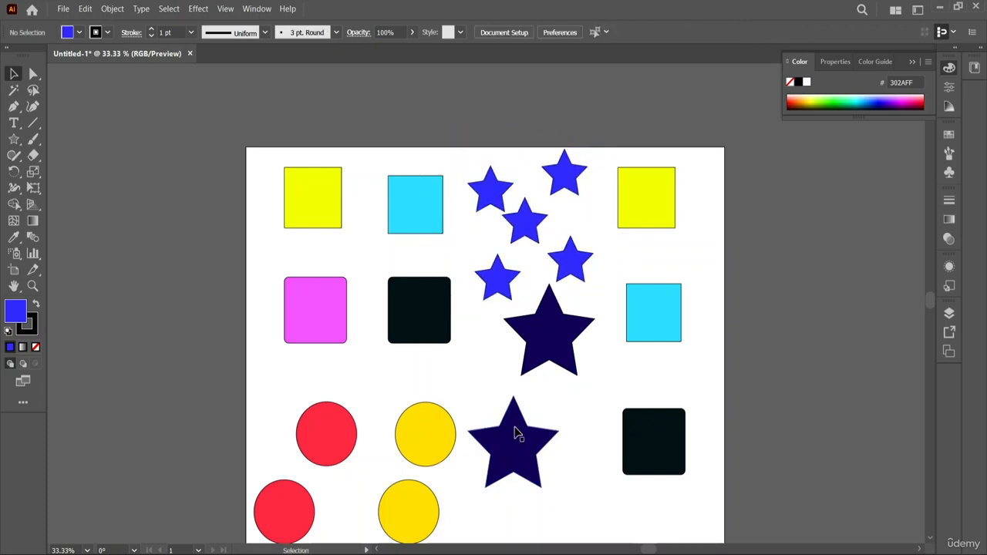
Step: Enlarge the lower-left small blue star proportionally to over twice its size and move it between the four left-hand squares
{"action": "left_click", "coordinate": [520, 436]}
{"action": "left_click", "coordinate": [501, 281]}
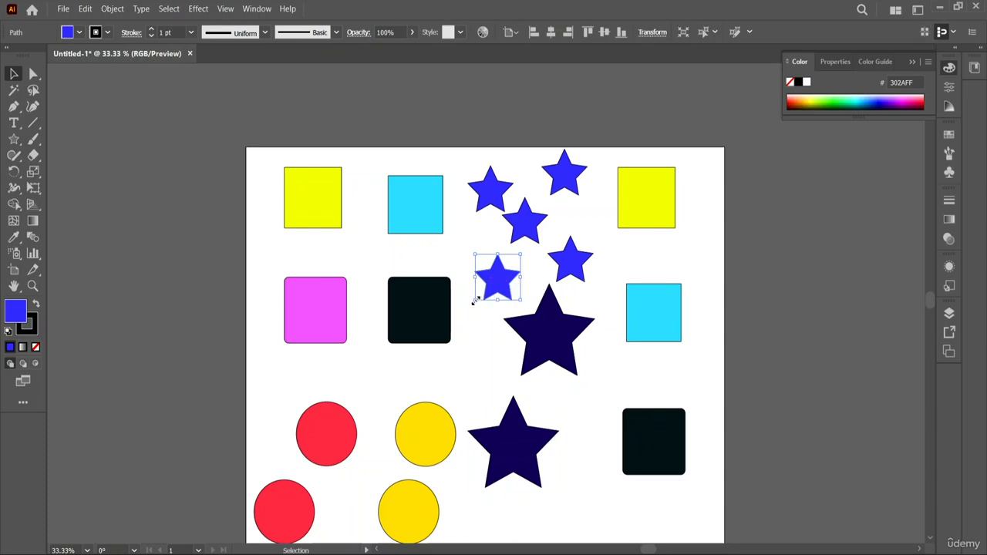
{"action": "left_click_drag", "start_coordinate": [475, 301], "coordinate": [440, 374]}
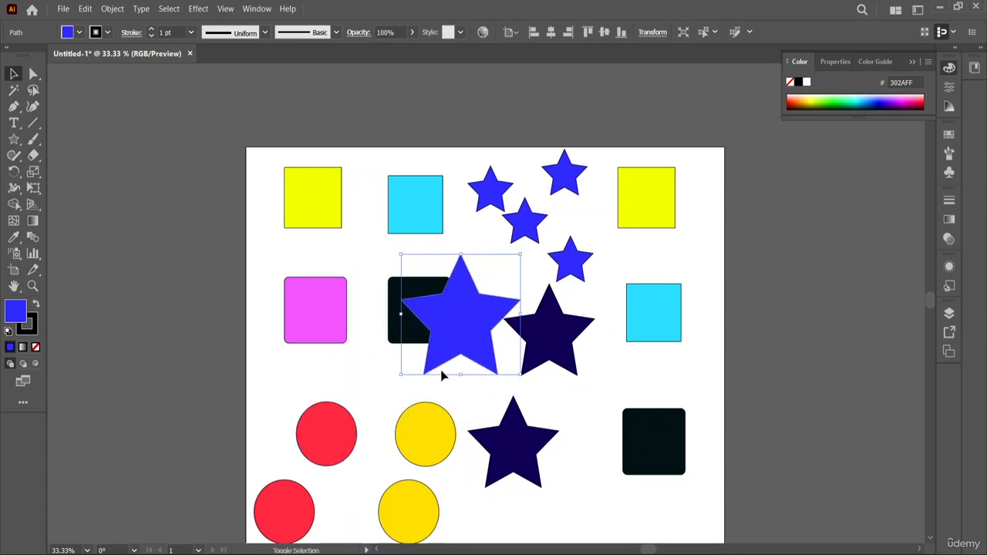
{"action": "left_click_drag", "start_coordinate": [463, 332], "coordinate": [339, 275]}
Step: Select the enlarged star and the four small blue stars with the Magic Wand and move them slightly down and right
{"action": "left_click", "coordinate": [13, 88]}
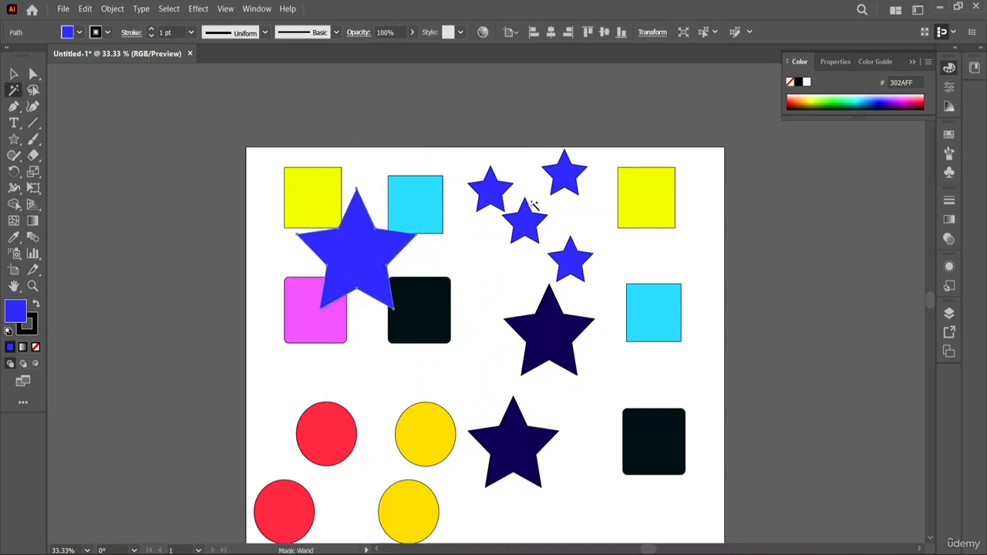
{"action": "left_click", "coordinate": [530, 221]}
{"action": "left_click", "coordinate": [14, 73]}
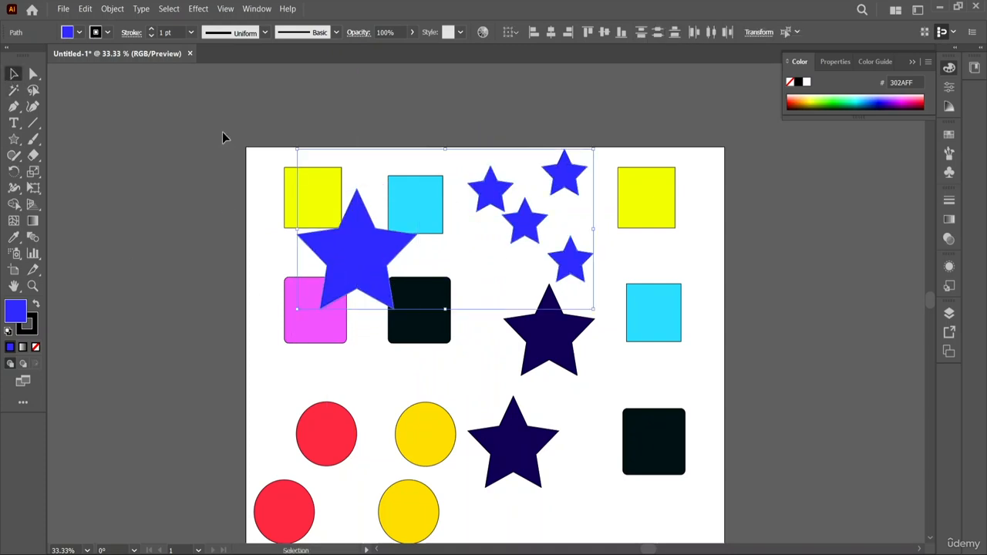
{"action": "mouse_move", "coordinate": [526, 228]}
{"action": "left_mouse_down"}
{"action": "mouse_move", "coordinate": [709, 208]}
{"action": "mouse_move", "coordinate": [546, 193]}
{"action": "mouse_move", "coordinate": [510, 232]}
{"action": "left_mouse_up"}
{"action": "left_click", "coordinate": [13, 89]}
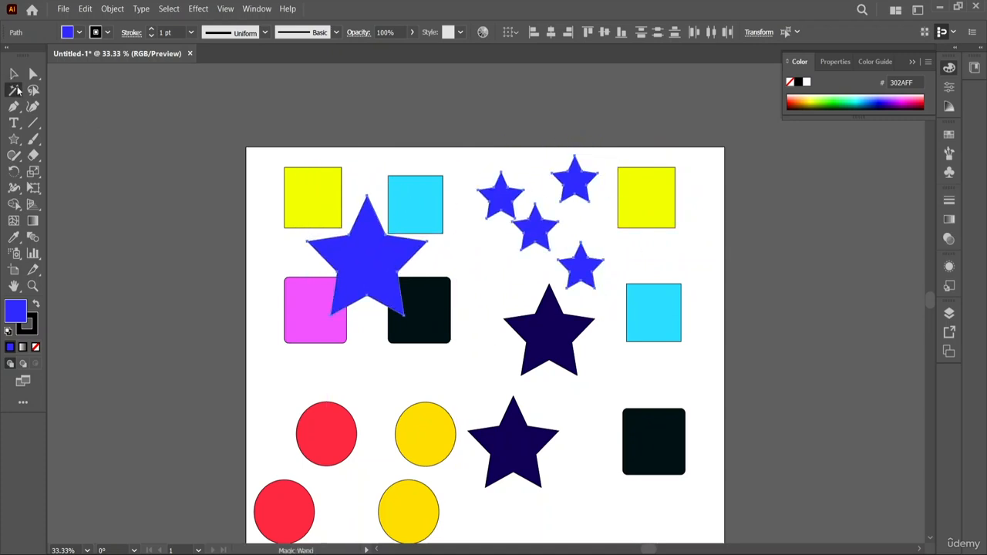
Step: Select the cyan squares, black rounded squares, navy stars, golden circles and red circles in turn with the Magic Wand
{"action": "left_click", "coordinate": [431, 213]}
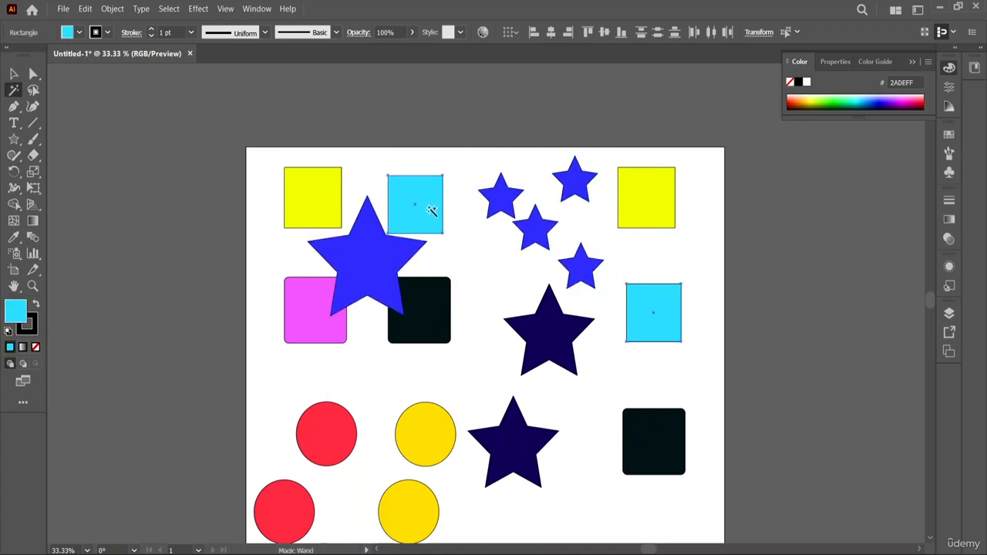
{"action": "left_click", "coordinate": [419, 300]}
{"action": "left_click", "coordinate": [532, 456]}
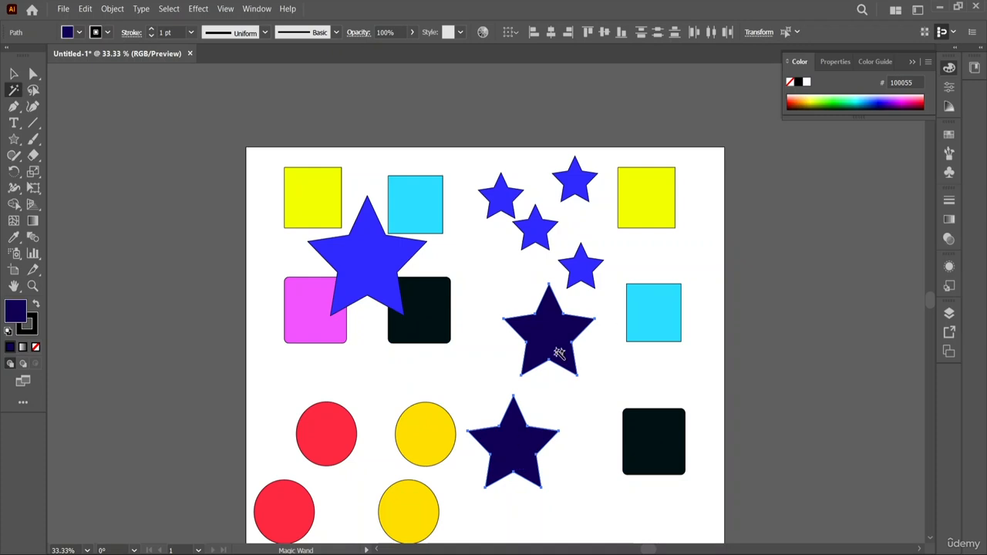
{"action": "left_click", "coordinate": [440, 455]}
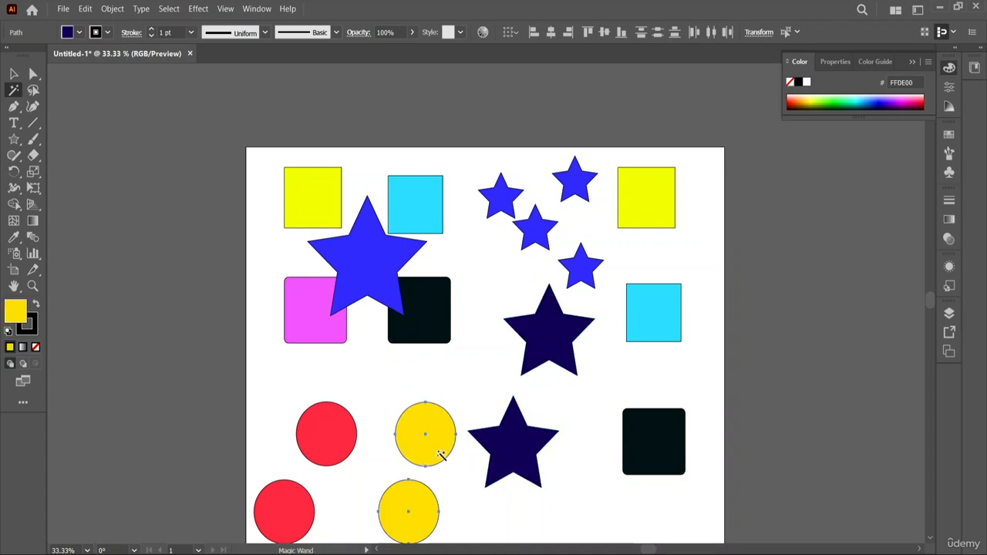
{"action": "left_click", "coordinate": [323, 428]}
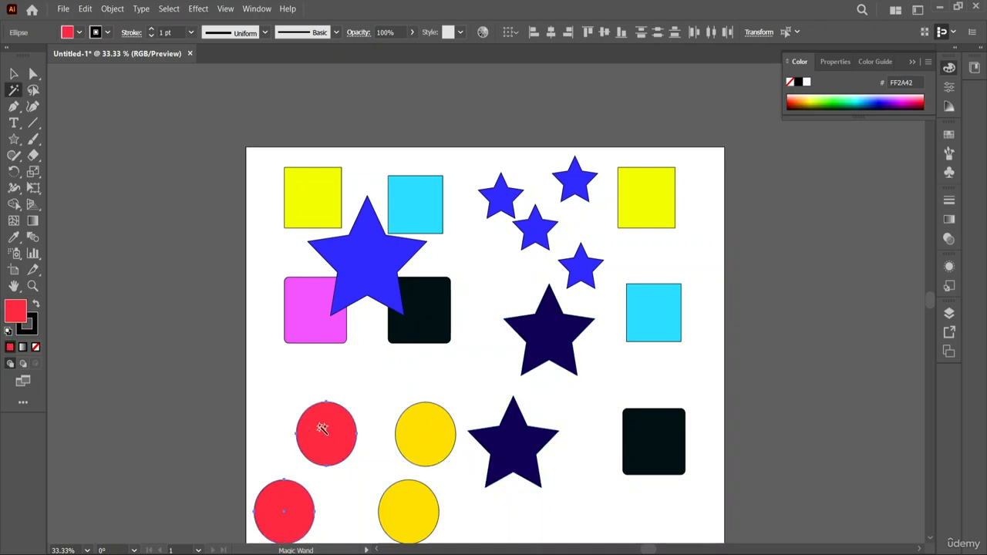
Step: Select the pink rounded square with the Magic Wand and move it down and left toward the artboard's edge
{"action": "left_click", "coordinate": [307, 338]}
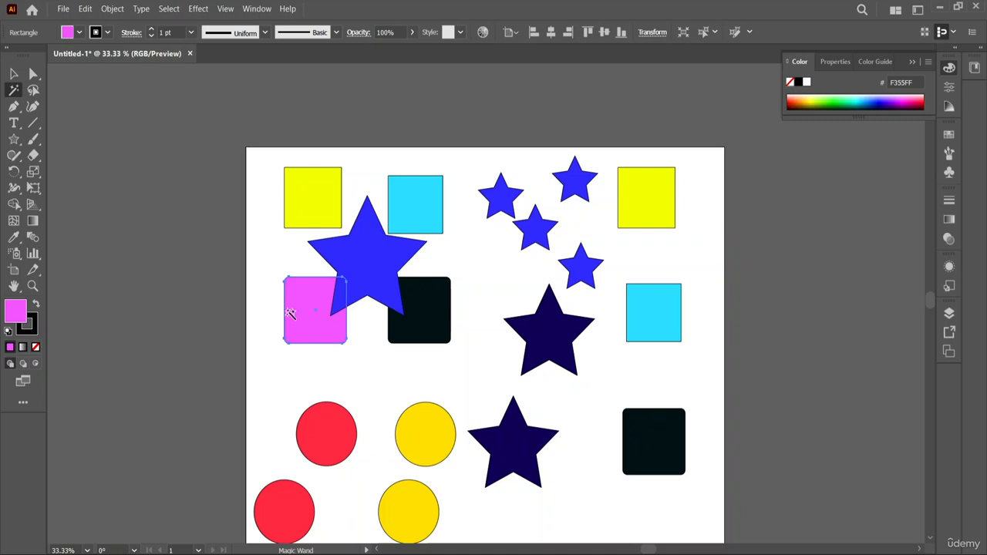
{"action": "left_click", "coordinate": [13, 73]}
{"action": "left_click_drag", "start_coordinate": [294, 297], "coordinate": [264, 342]}
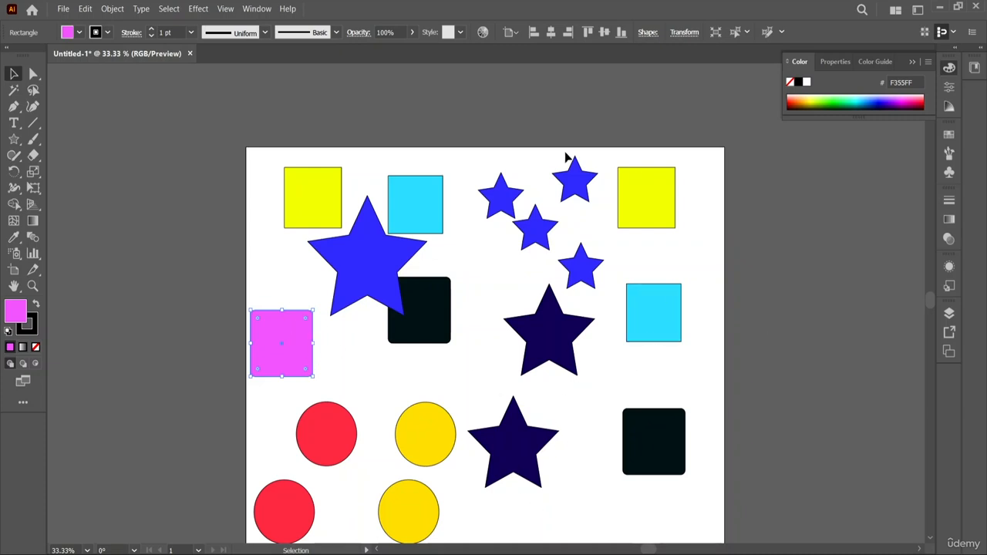
Step: Select all the shapes on the artboard and delete them
{"action": "scroll", "coordinate": [625, 359], "scroll_direction": "down", "scroll_amount": 2}
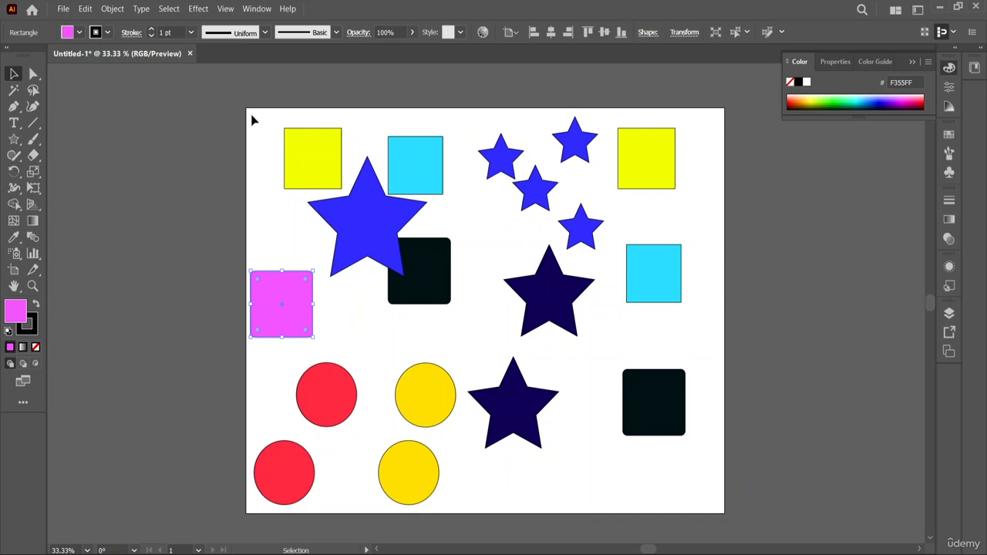
{"action": "left_click_drag", "start_coordinate": [254, 119], "coordinate": [663, 494]}
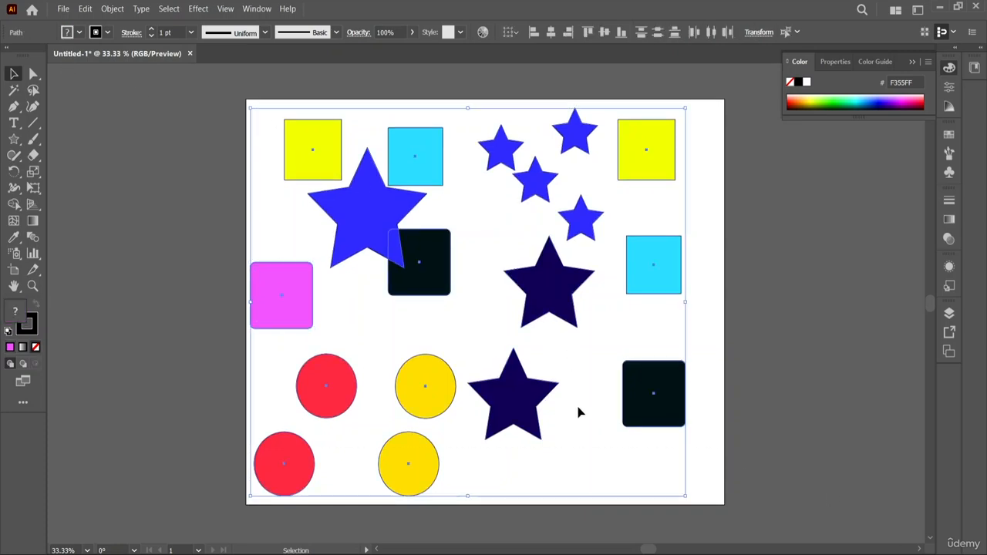
{"action": "key", "text": "Delete"}
Step: Enlarge the linked Hello Summer beach image proportionally to nearly the artboard's height and position it near the center
{"action": "scroll", "coordinate": [703, 323], "scroll_direction": "right", "scroll_amount": 2}
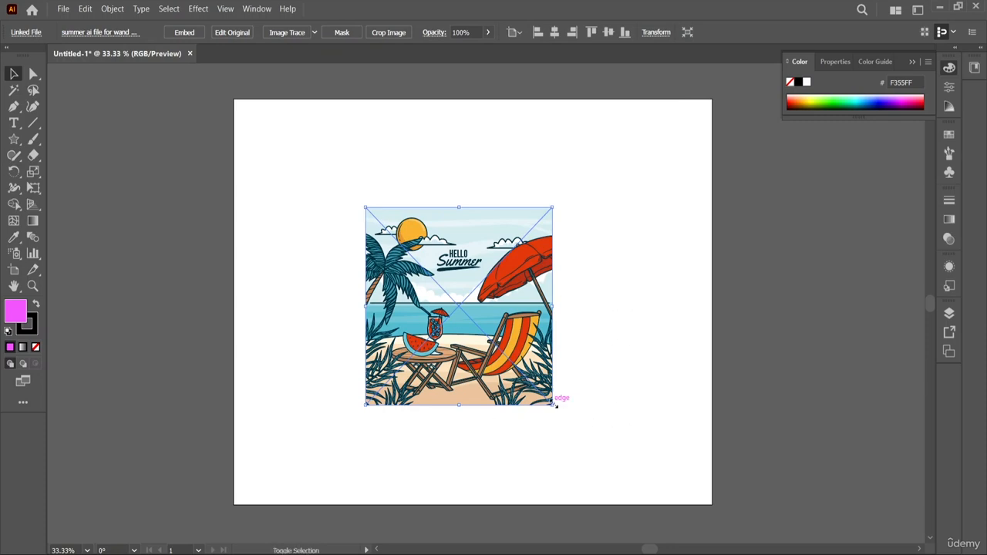
{"action": "left_click_drag", "start_coordinate": [552, 403], "coordinate": [678, 498]}
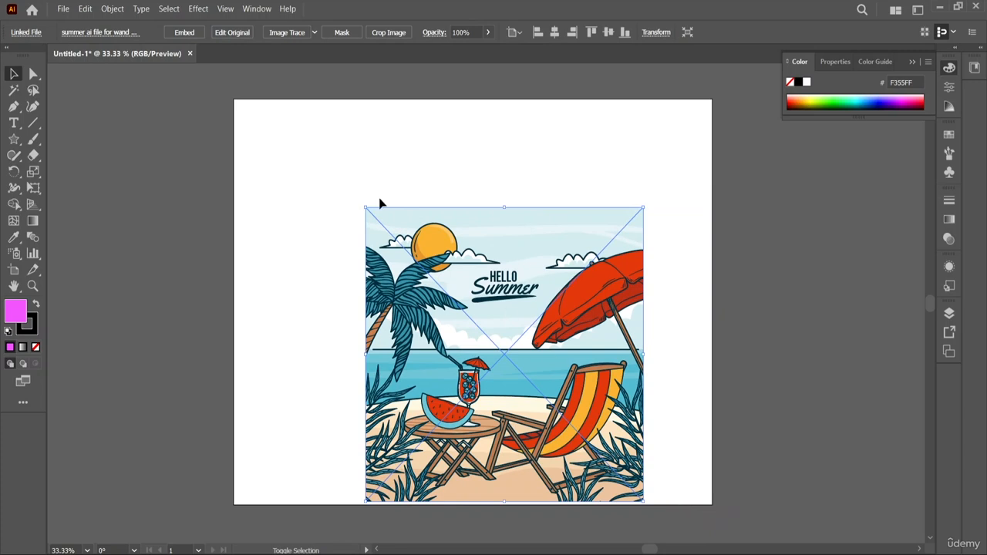
{"action": "left_click_drag", "start_coordinate": [365, 208], "coordinate": [292, 129]}
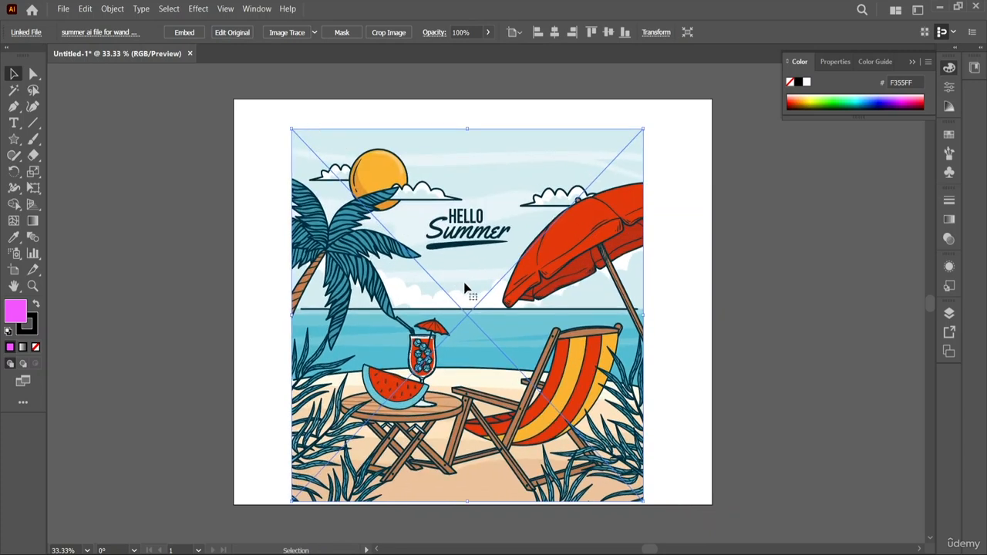
{"action": "mouse_move", "coordinate": [465, 289]}
{"action": "left_mouse_down"}
{"action": "mouse_move", "coordinate": [461, 266]}
{"action": "mouse_move", "coordinate": [459, 276]}
{"action": "left_mouse_up"}
{"action": "right_click", "coordinate": [495, 324]}
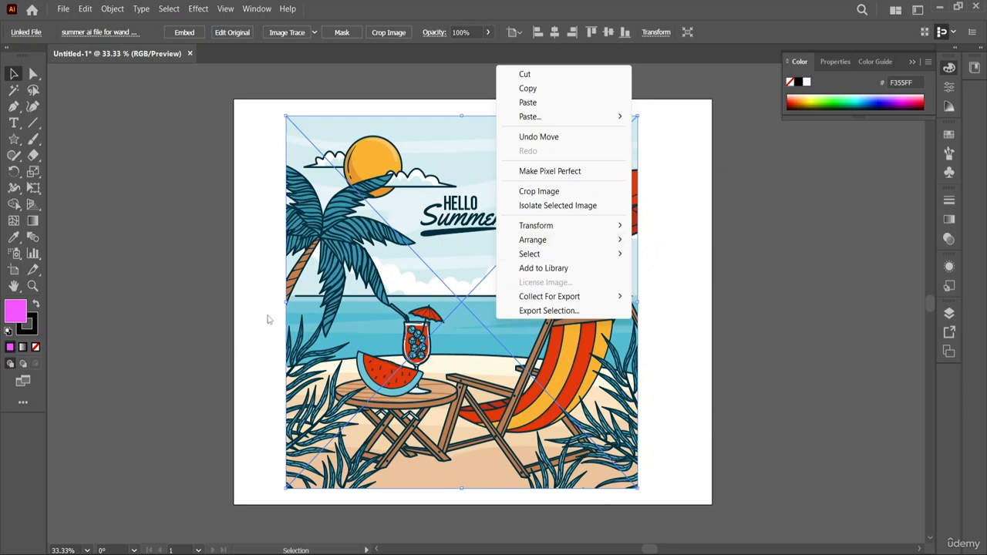
{"action": "left_click", "coordinate": [265, 275]}
{"action": "left_click_drag", "start_coordinate": [471, 322], "coordinate": [478, 305]}
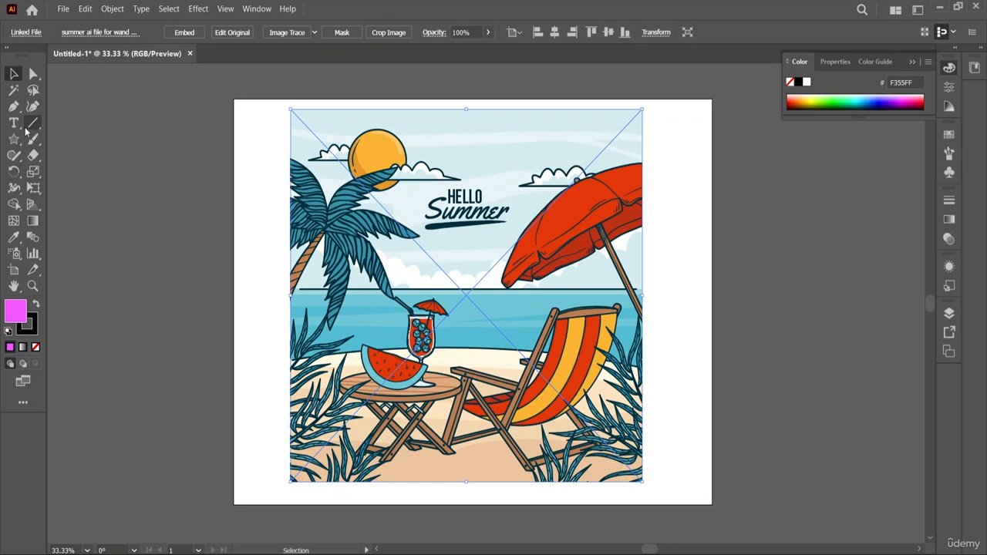
Step: Try the Magic Wand on the linked summer image and check which commands are available for it
{"action": "left_click", "coordinate": [14, 90]}
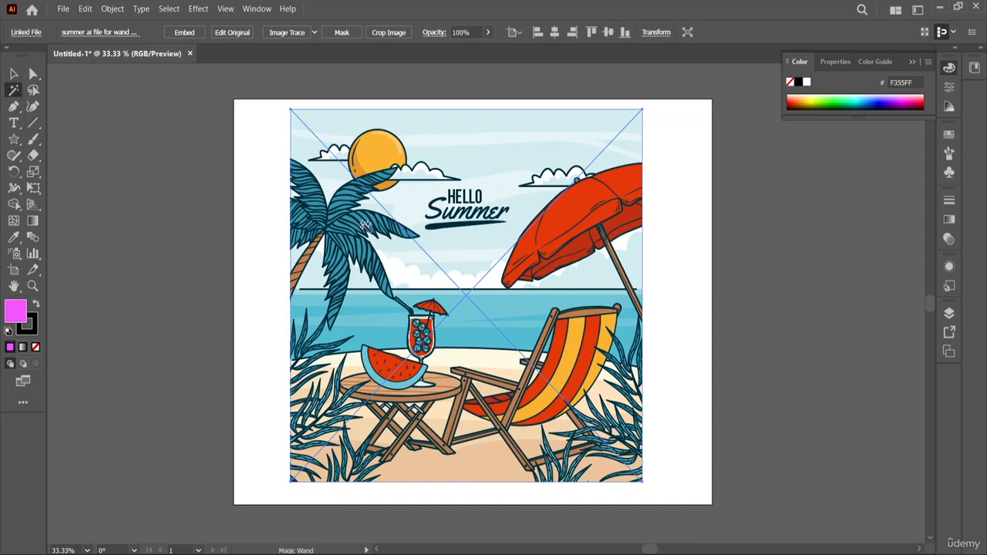
{"action": "left_click", "coordinate": [14, 73]}
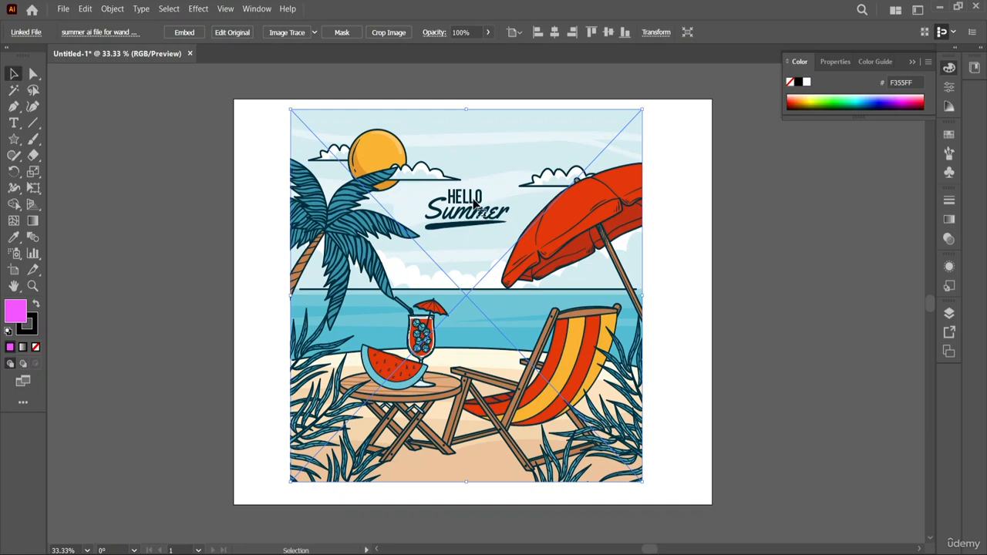
{"action": "right_click", "coordinate": [473, 205]}
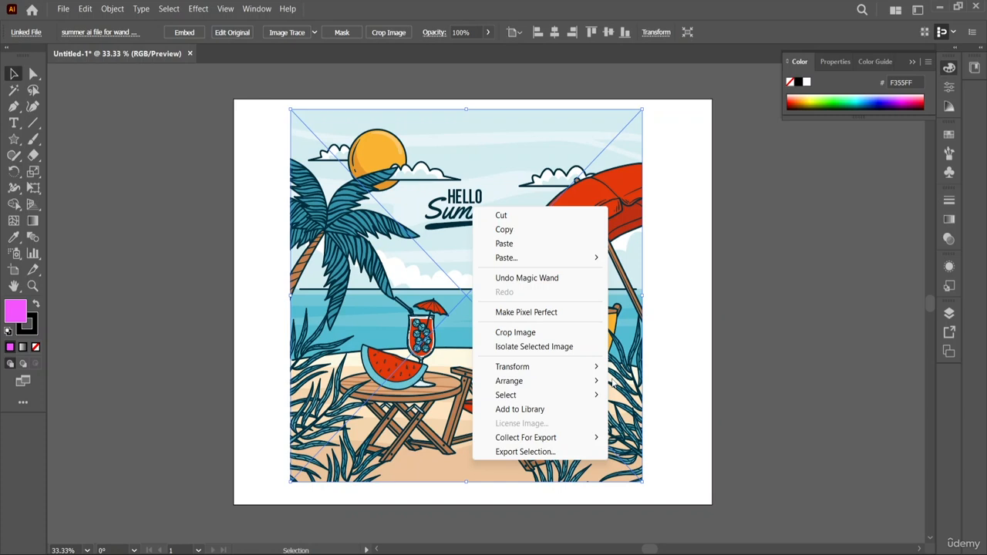
{"action": "left_click", "coordinate": [660, 271]}
Step: Isolate the linked summer image, shift it slightly right and up, and apply Make Pixel Perfect to it
{"action": "double_click", "coordinate": [596, 270]}
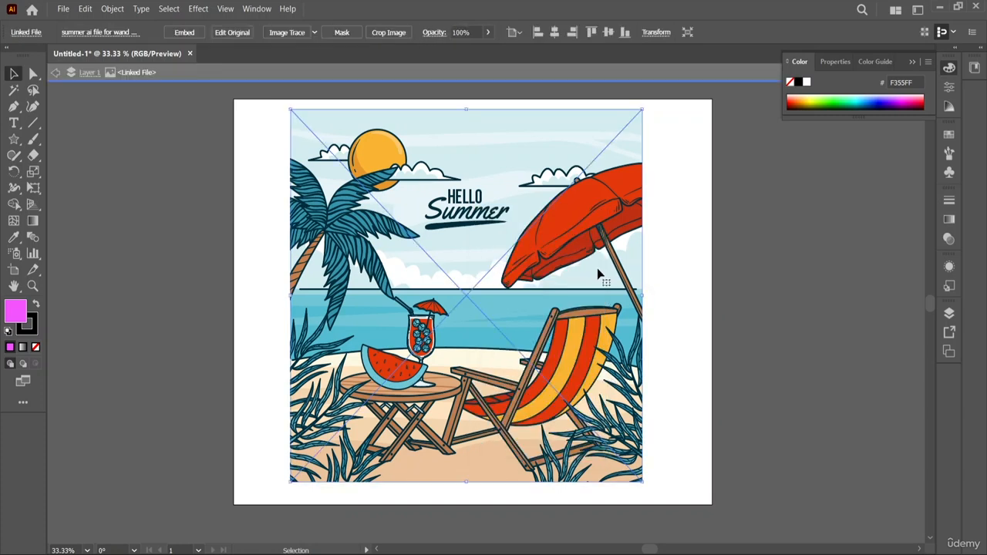
{"action": "left_click_drag", "start_coordinate": [348, 240], "coordinate": [362, 235]}
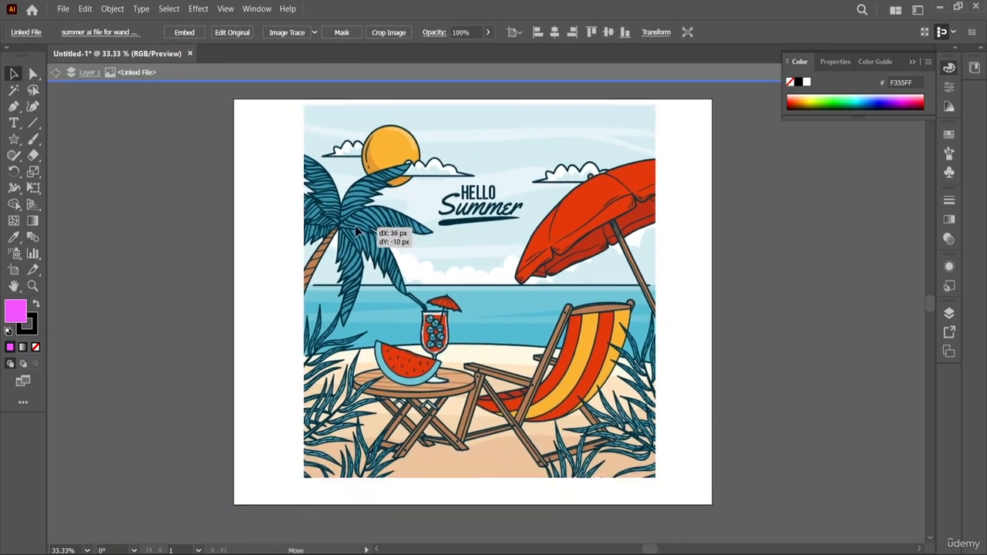
{"action": "right_click", "coordinate": [361, 234]}
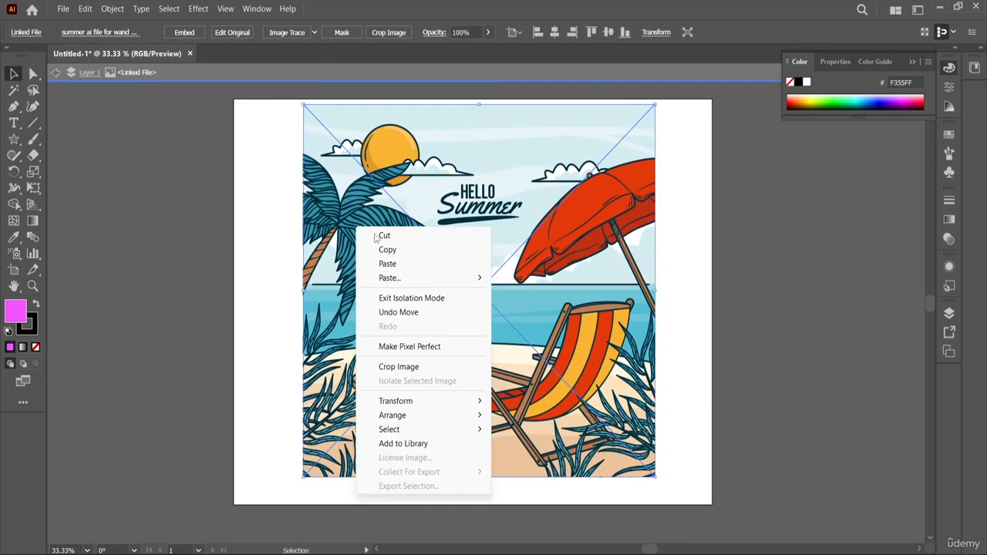
{"action": "left_click", "coordinate": [448, 347]}
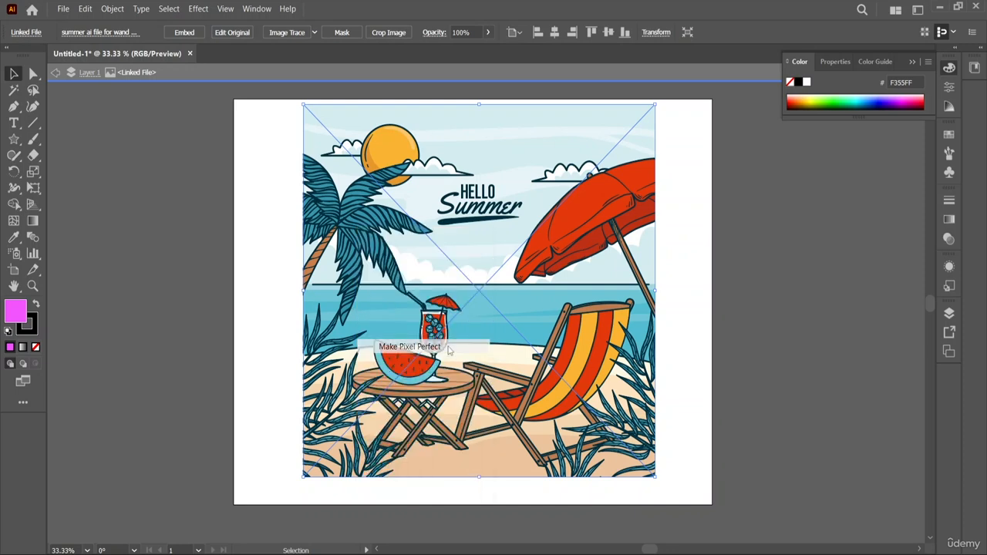
Step: Shift the isolated summer image slightly left and down and delete it
{"action": "mouse_move", "coordinate": [533, 257]}
{"action": "left_mouse_down"}
{"action": "mouse_move", "coordinate": [502, 298]}
{"action": "mouse_move", "coordinate": [517, 265]}
{"action": "left_mouse_up"}
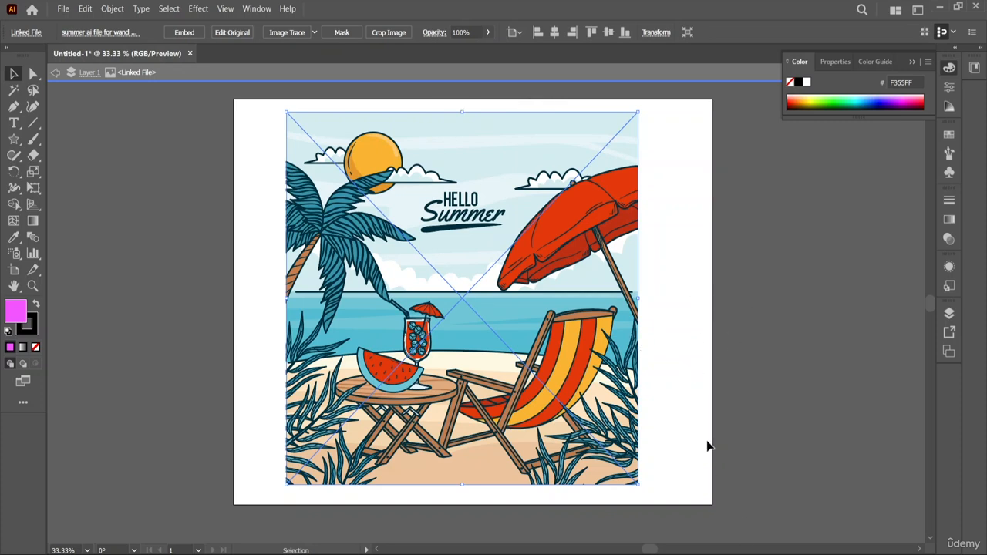
{"action": "key", "text": "Delete"}
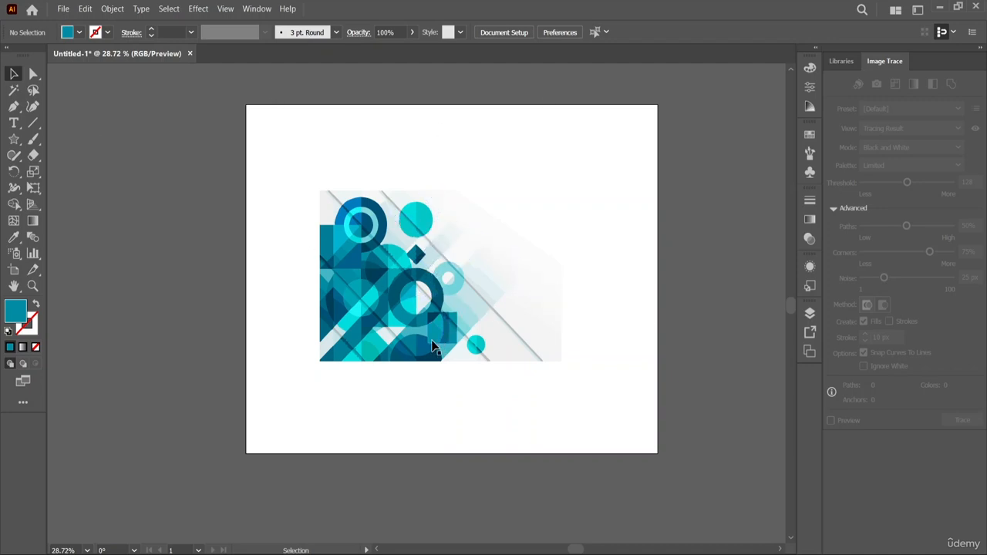
Step: Select all matching dark teal pieces of the geometric artwork with the Magic Wand and move them off its upper-left corner
{"action": "key", "text": "z"}
{"action": "left_click", "coordinate": [445, 274]}
{"action": "left_click", "coordinate": [445, 270]}
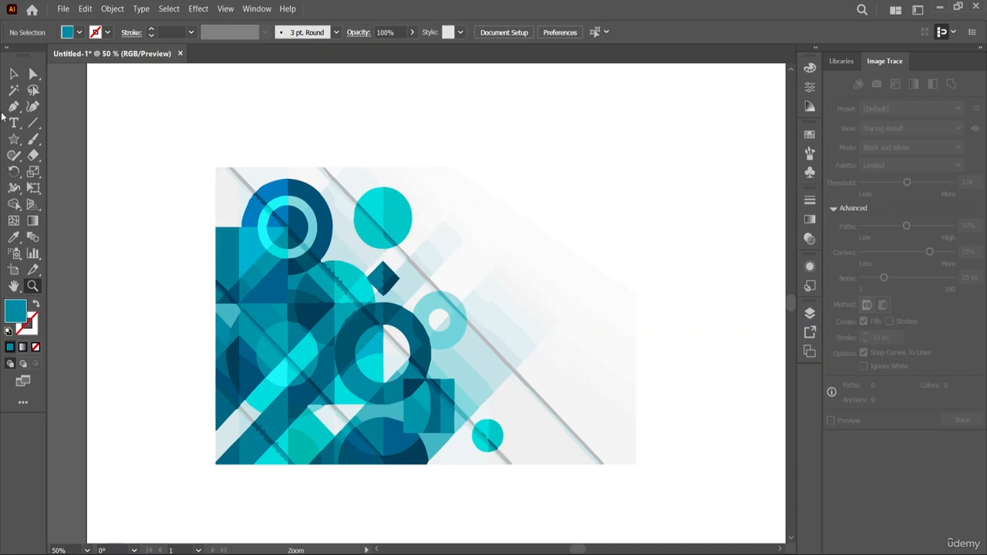
{"action": "left_click", "coordinate": [14, 90]}
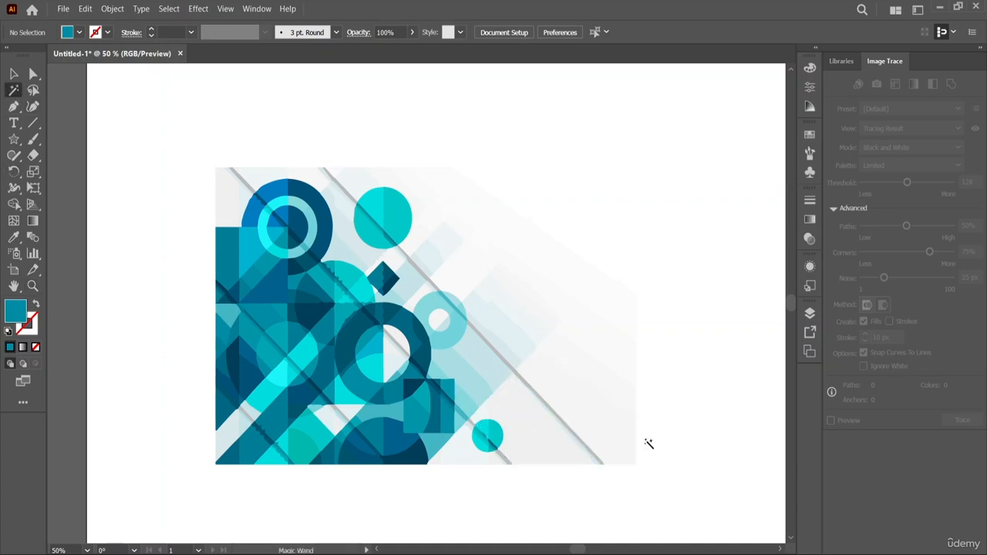
{"action": "left_click", "coordinate": [312, 298]}
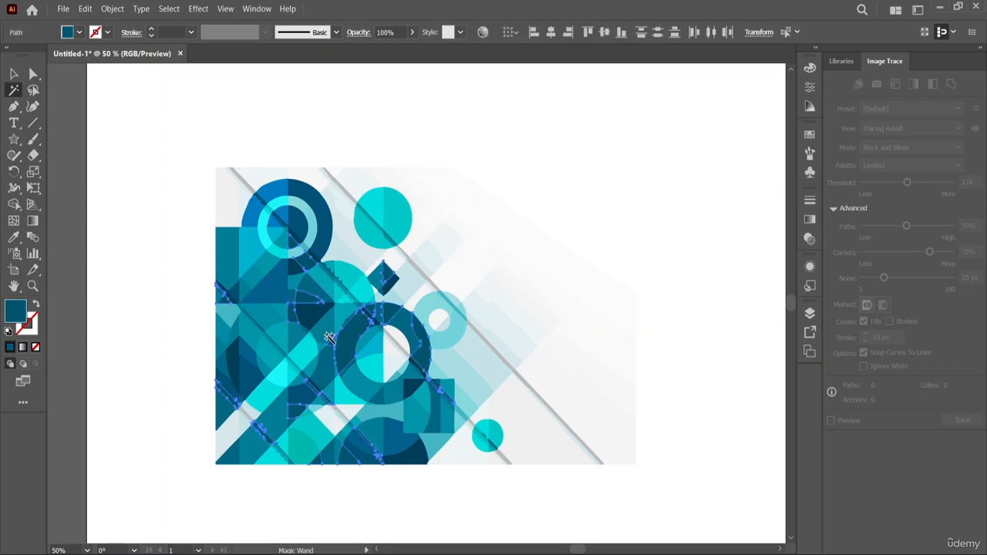
{"action": "left_click", "coordinate": [14, 73]}
{"action": "left_click_drag", "start_coordinate": [298, 299], "coordinate": [227, 250]}
{"action": "scroll", "coordinate": [228, 251], "scroll_direction": "up", "scroll_amount": 3}
{"action": "scroll", "coordinate": [228, 250], "scroll_direction": "left", "scroll_amount": 3}
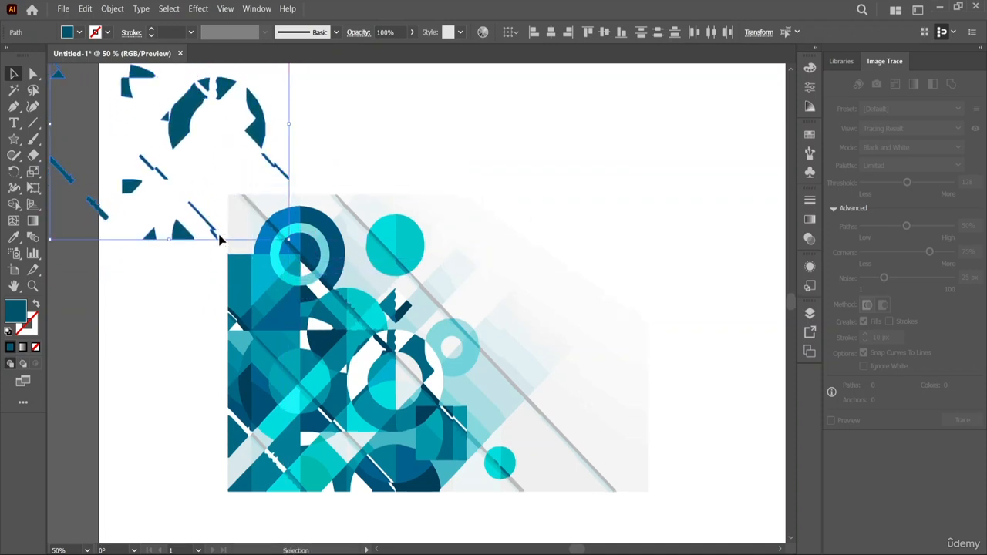
Step: Select all matching bright turquoise pieces with the Magic Wand, starting from the upper circle's left half, and move them up and right
{"action": "left_click", "coordinate": [14, 90]}
{"action": "scroll", "coordinate": [408, 328], "scroll_direction": "down", "scroll_amount": 2}
{"action": "left_click", "coordinate": [437, 232]}
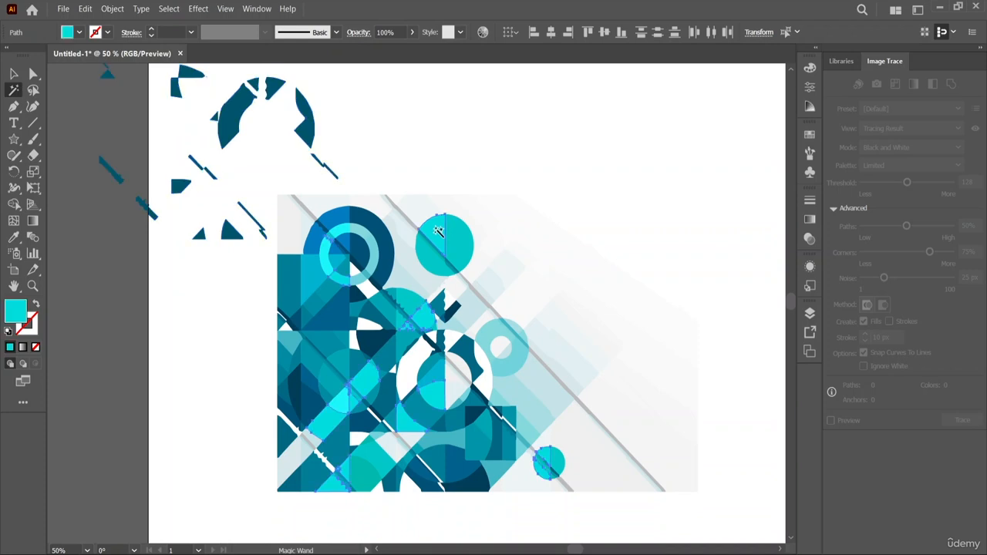
{"action": "left_click", "coordinate": [14, 73]}
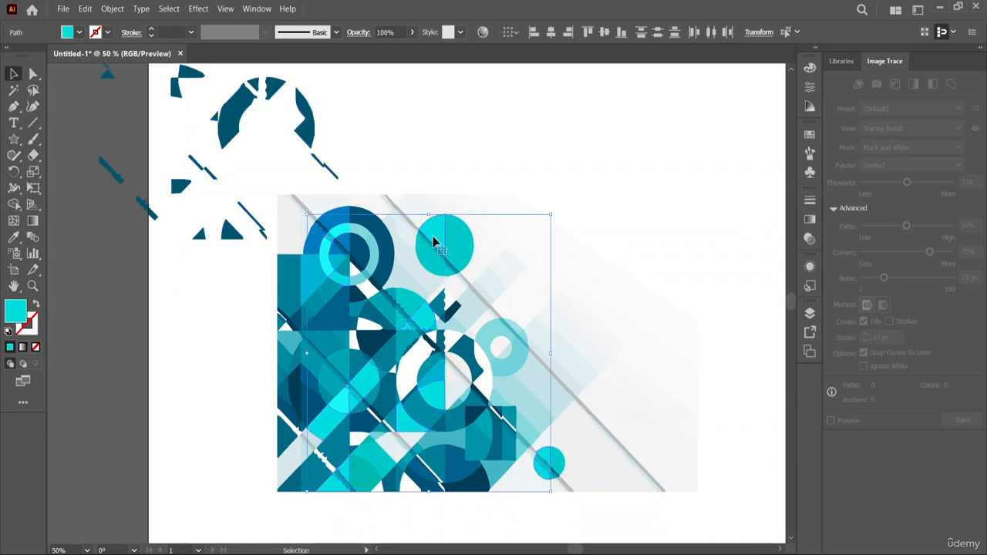
{"action": "left_click_drag", "start_coordinate": [434, 242], "coordinate": [714, 72]}
Step: Move the selected turquoise pieces further up so they partly extend above the artboard
{"action": "key", "text": "z"}
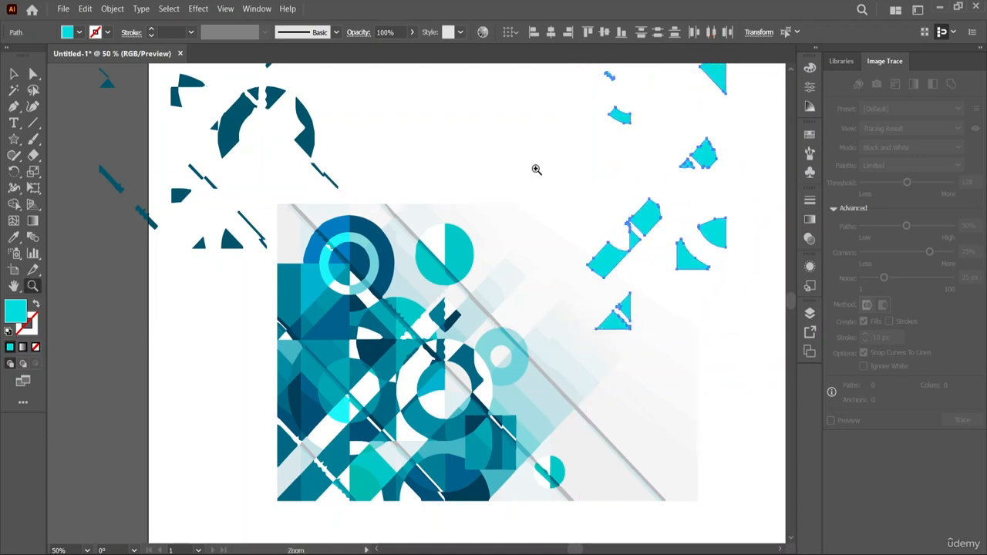
{"action": "left_click", "coordinate": [536, 168], "text": "alt"}
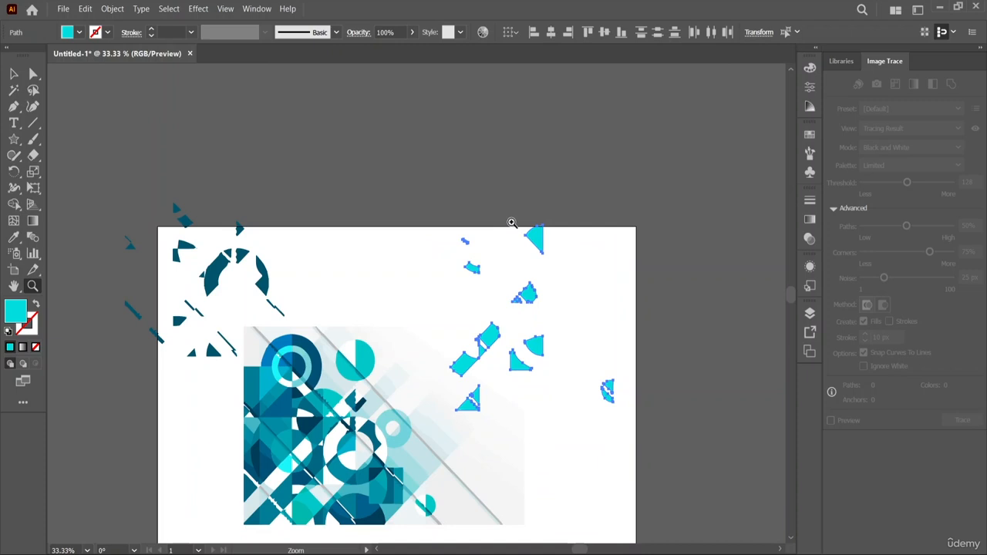
{"action": "key", "text": "v"}
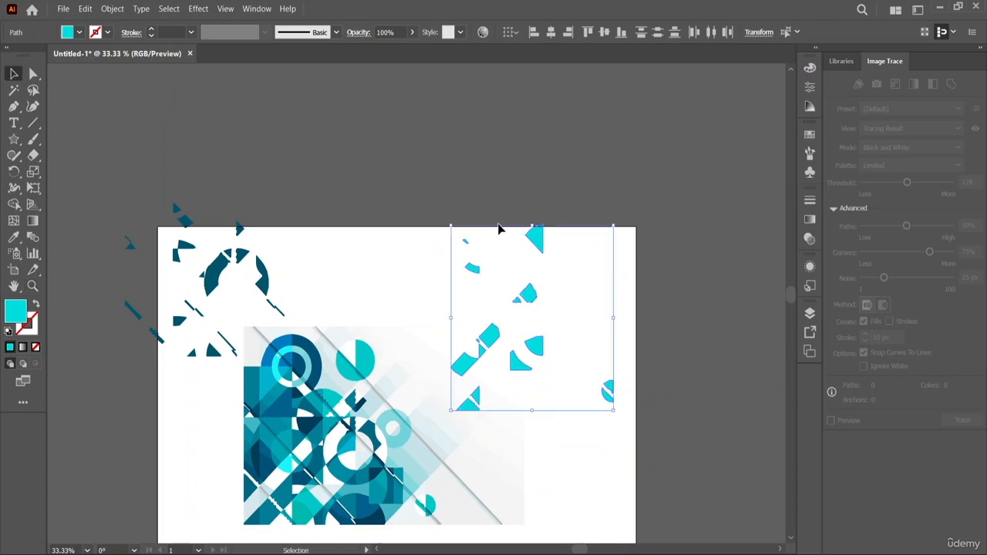
{"action": "left_click_drag", "start_coordinate": [539, 243], "coordinate": [523, 116]}
Step: Select the whole artwork group by its separated dark teal pieces and shift it slightly down and left
{"action": "left_click", "coordinate": [213, 274]}
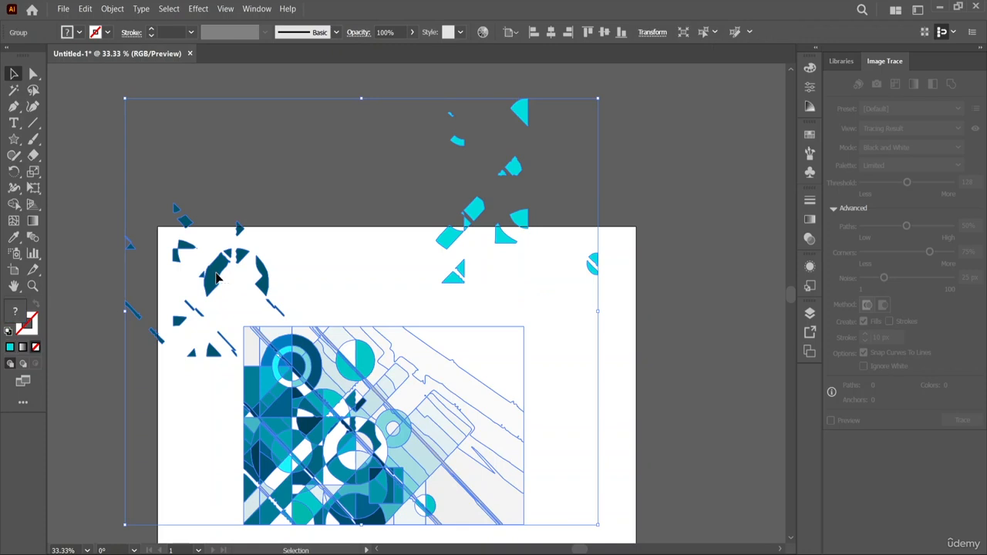
{"action": "mouse_move", "coordinate": [215, 274]}
{"action": "left_mouse_down"}
{"action": "mouse_move", "coordinate": [205, 245]}
{"action": "mouse_move", "coordinate": [212, 279]}
{"action": "left_mouse_up"}
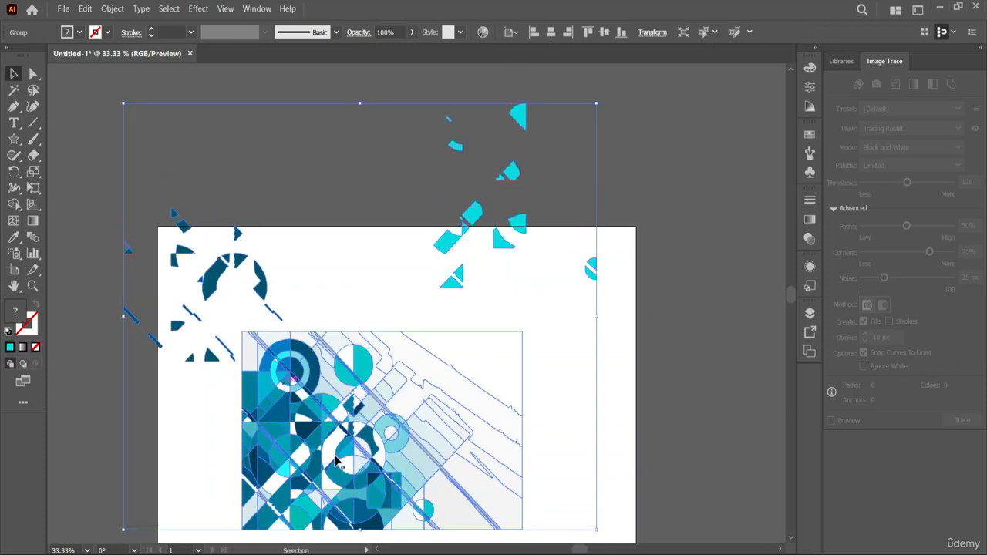
Step: Try the Magic Wand on the blue ring at the artwork's upper left and deselect everything
{"action": "left_click", "coordinate": [14, 89]}
{"action": "left_click", "coordinate": [291, 345]}
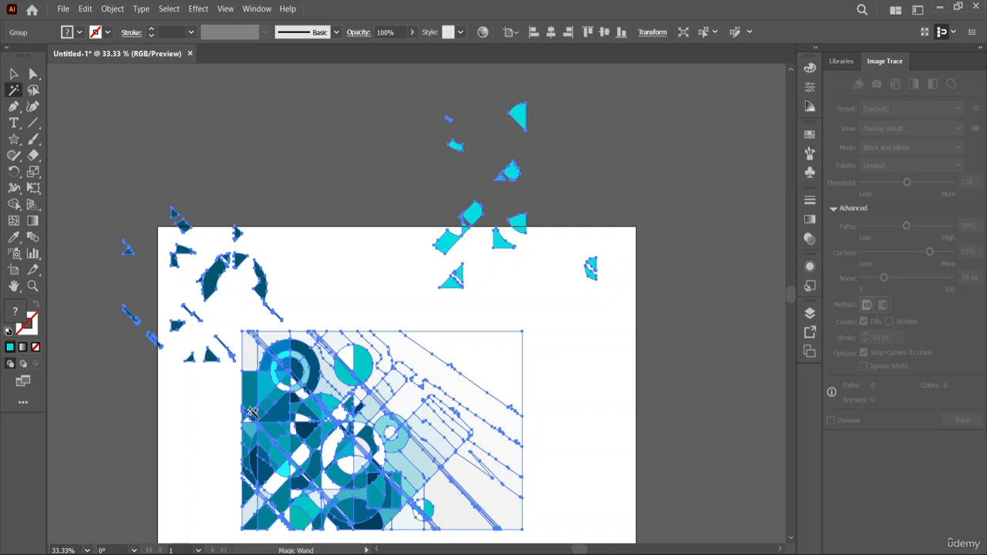
{"action": "left_click", "coordinate": [186, 501]}
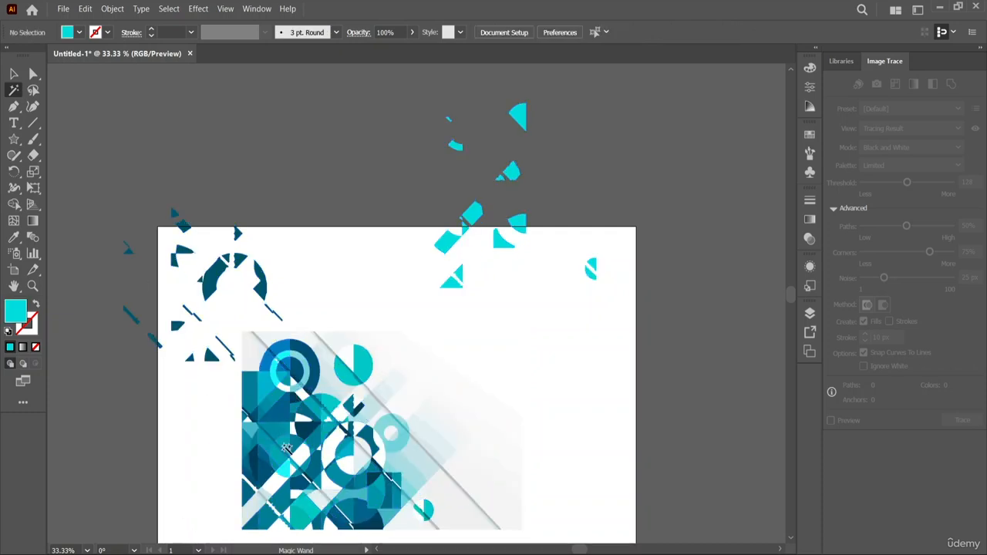
Step: Sample several blue shades with the Magic Wand, ending on dark navy, and move the matching navy pieces beyond the artboard's right edge
{"action": "left_click", "coordinate": [264, 441]}
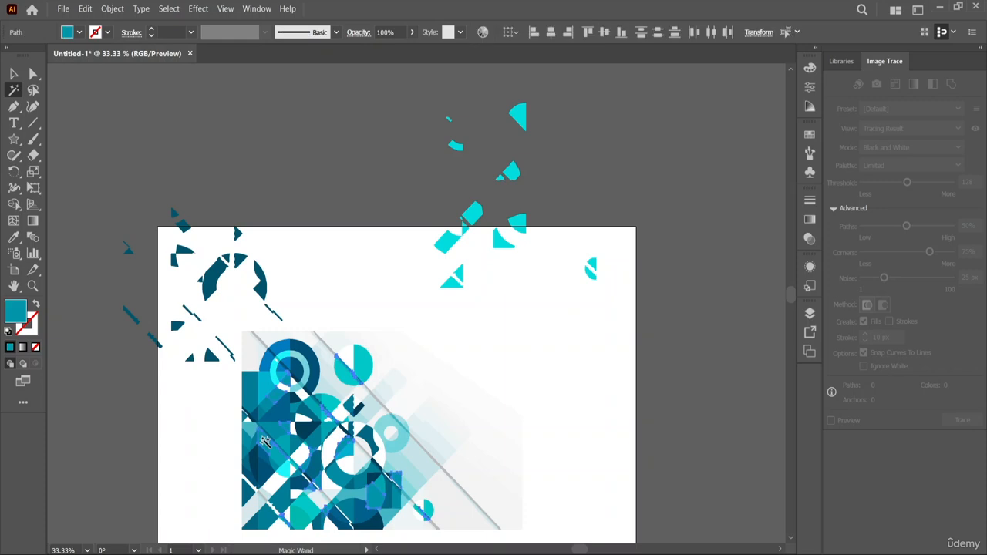
{"action": "left_click", "coordinate": [253, 433]}
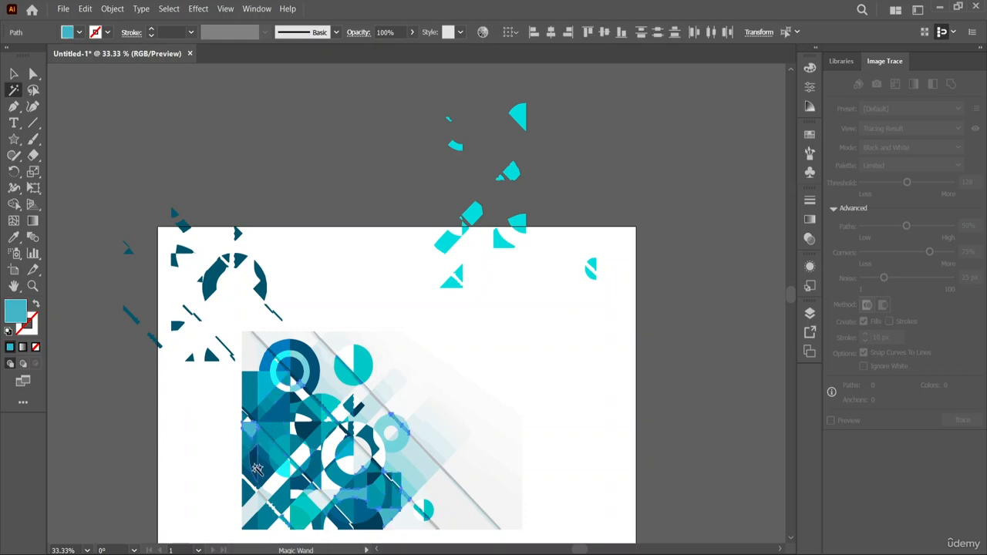
{"action": "left_click", "coordinate": [261, 470]}
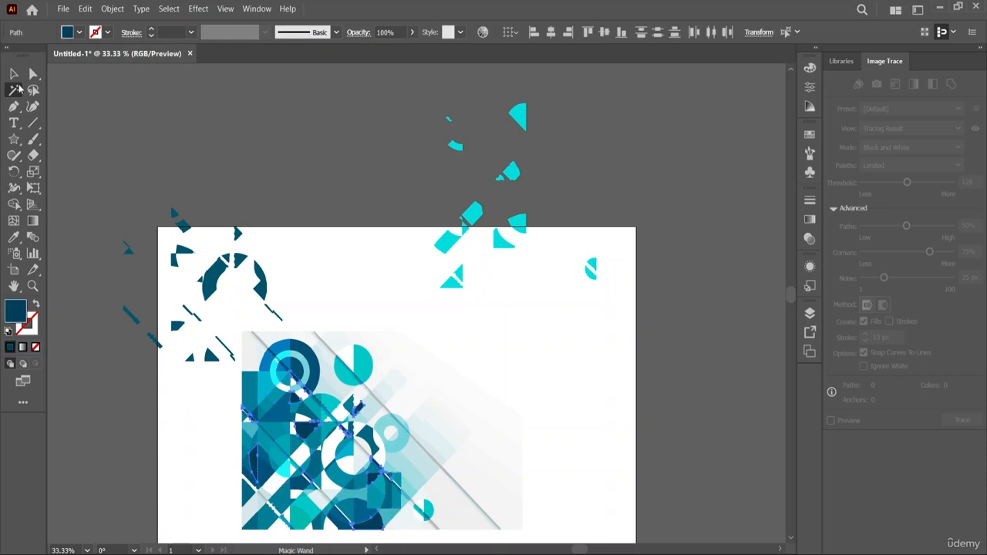
{"action": "key", "text": "v"}
{"action": "left_click_drag", "start_coordinate": [344, 439], "coordinate": [637, 413]}
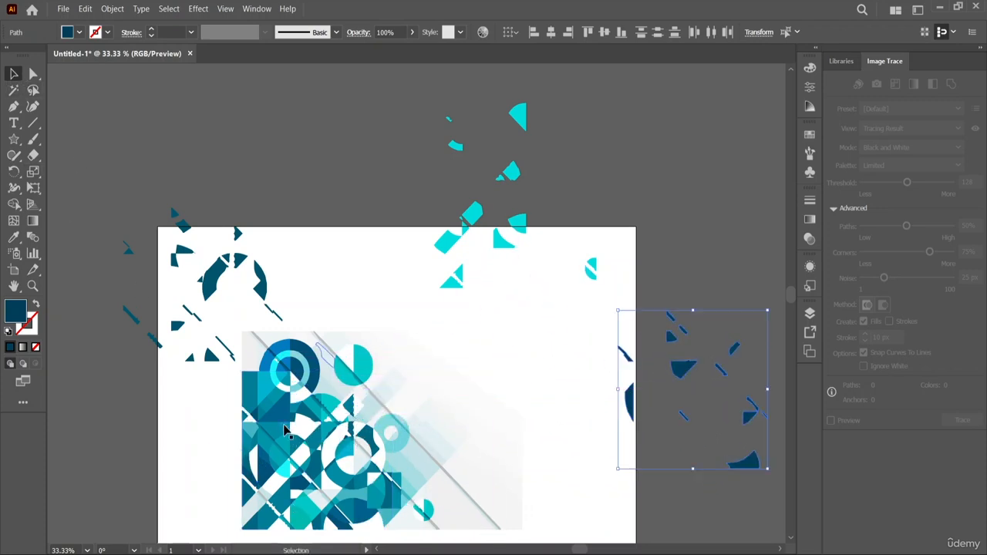
Step: Sample the medium teal pieces with the Magic Wand, then shift the whole artwork group slightly up and right and deselect it
{"action": "left_click", "coordinate": [14, 90]}
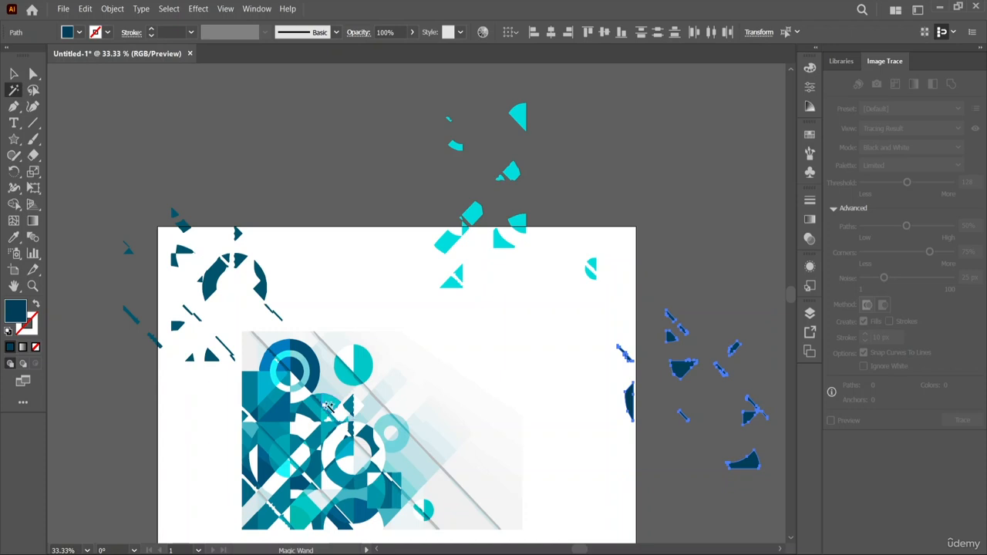
{"action": "left_click", "coordinate": [333, 409]}
{"action": "left_click", "coordinate": [14, 74]}
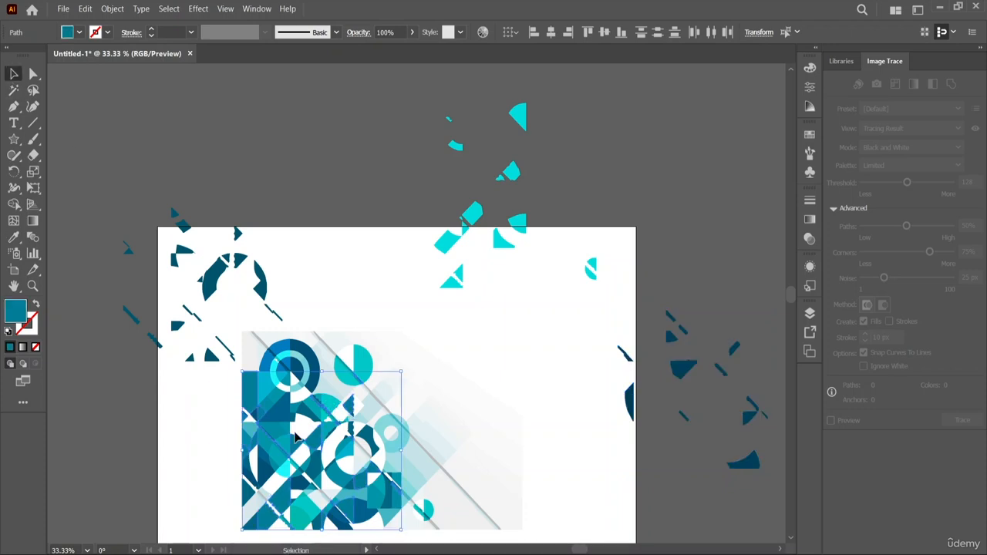
{"action": "left_click_drag", "start_coordinate": [326, 409], "coordinate": [346, 398]}
{"action": "key", "text": "ctrl+g"}
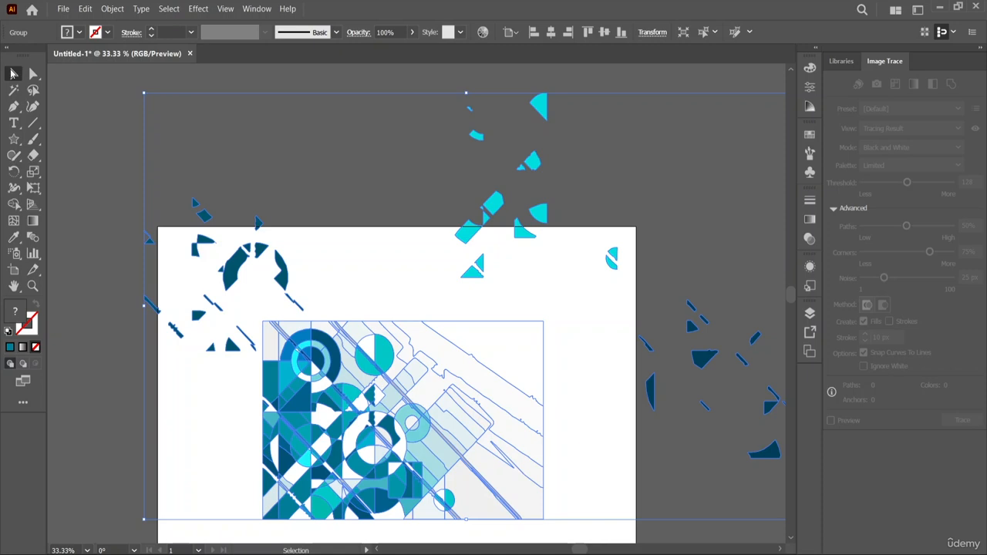
{"action": "left_click", "coordinate": [207, 444]}
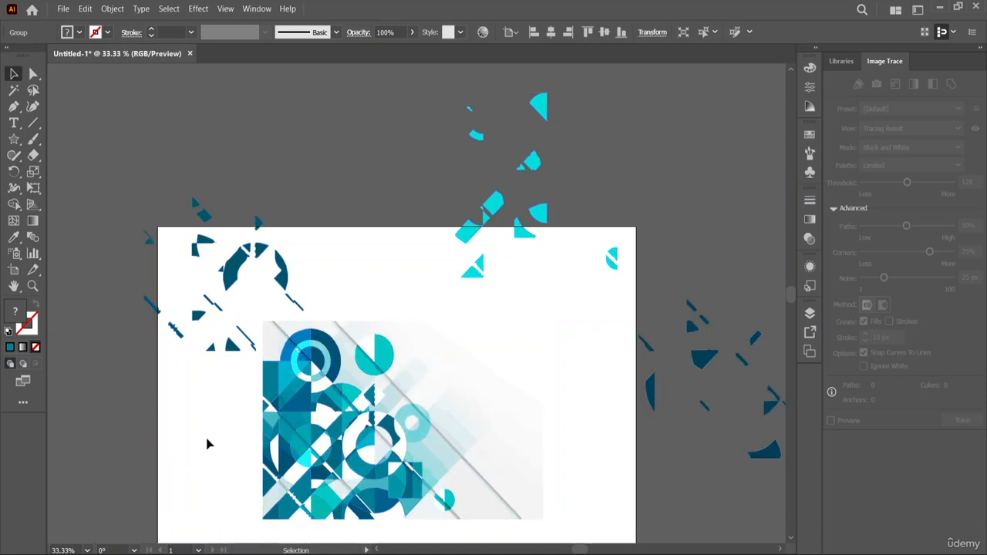
Step: Select all matching turquoise pieces with the Magic Wand and move them out past the artboard's left edge
{"action": "left_click", "coordinate": [13, 89]}
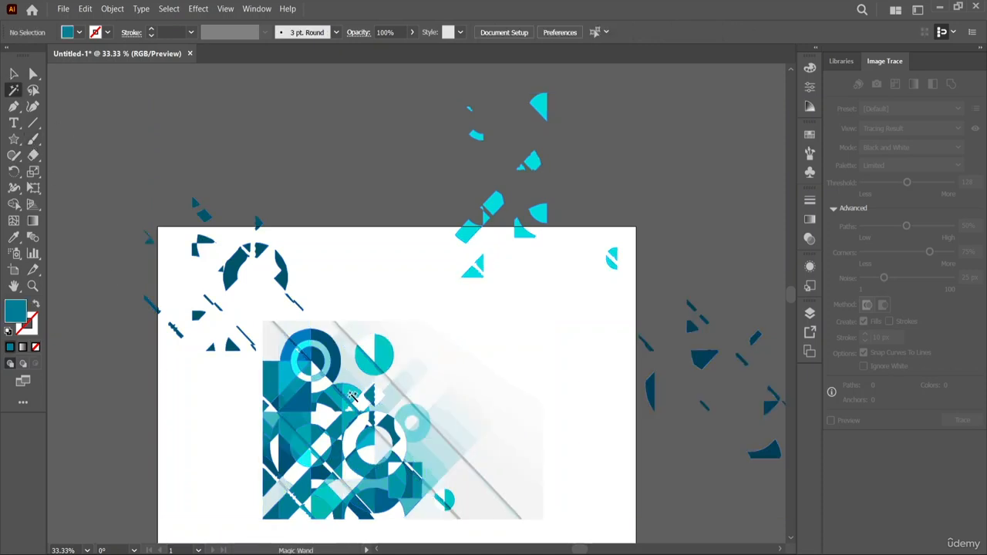
{"action": "left_click", "coordinate": [351, 395]}
{"action": "left_click", "coordinate": [13, 74]}
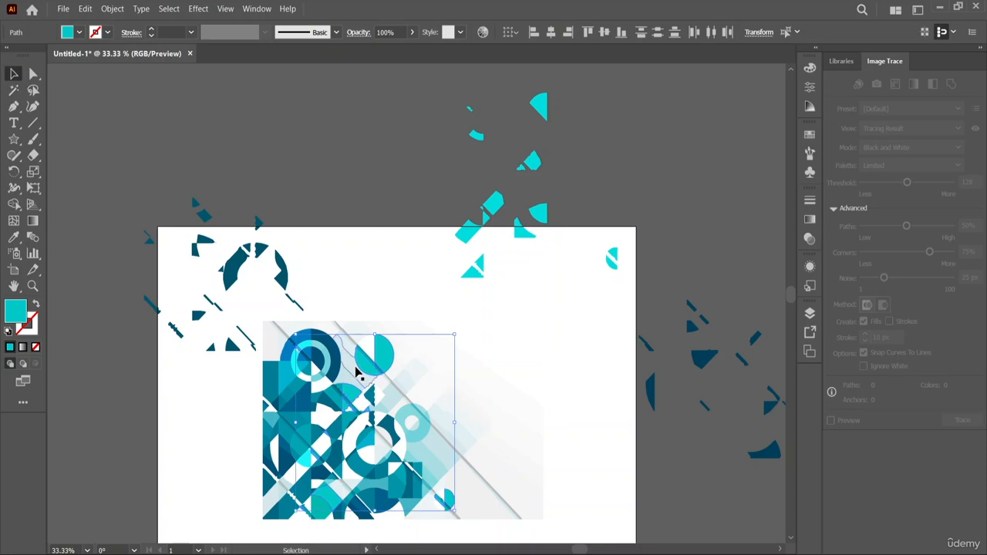
{"action": "left_click_drag", "start_coordinate": [339, 388], "coordinate": [87, 377]}
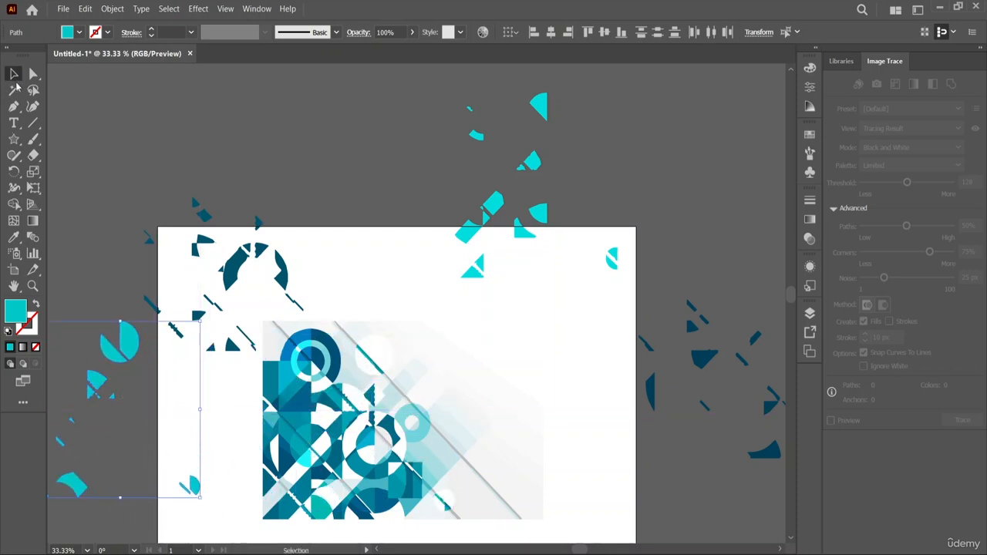
Step: Select the matching teal-blue pieces from the artwork's lower large ring with the Magic Wand and move them straight up above the artboard
{"action": "left_click", "coordinate": [13, 91]}
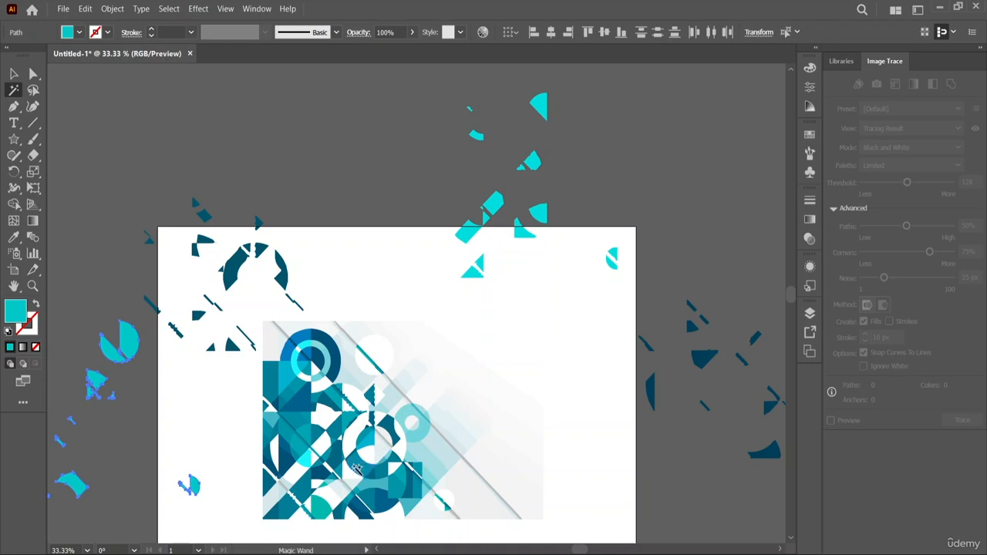
{"action": "left_click", "coordinate": [359, 470]}
{"action": "left_click", "coordinate": [13, 73]}
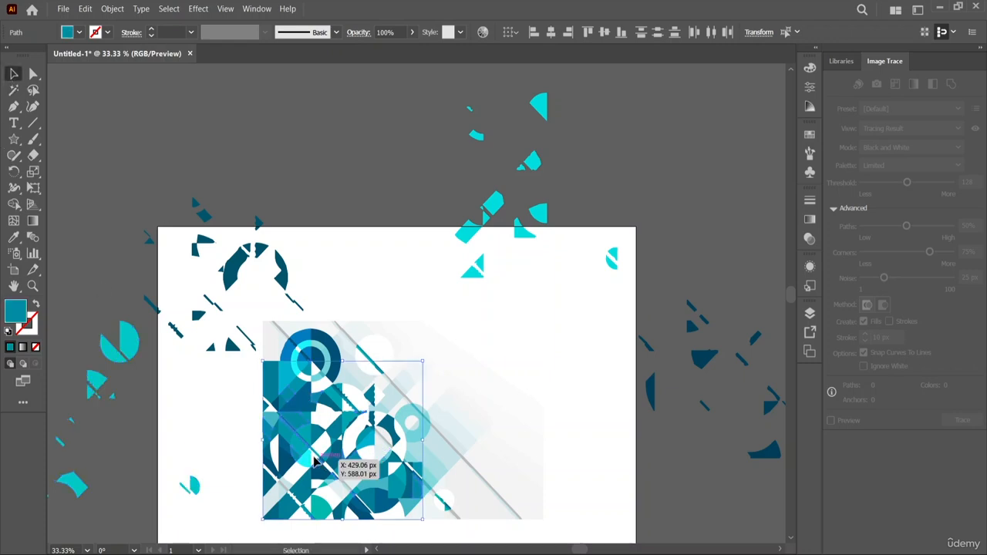
{"action": "left_click_drag", "start_coordinate": [365, 470], "coordinate": [372, 177]}
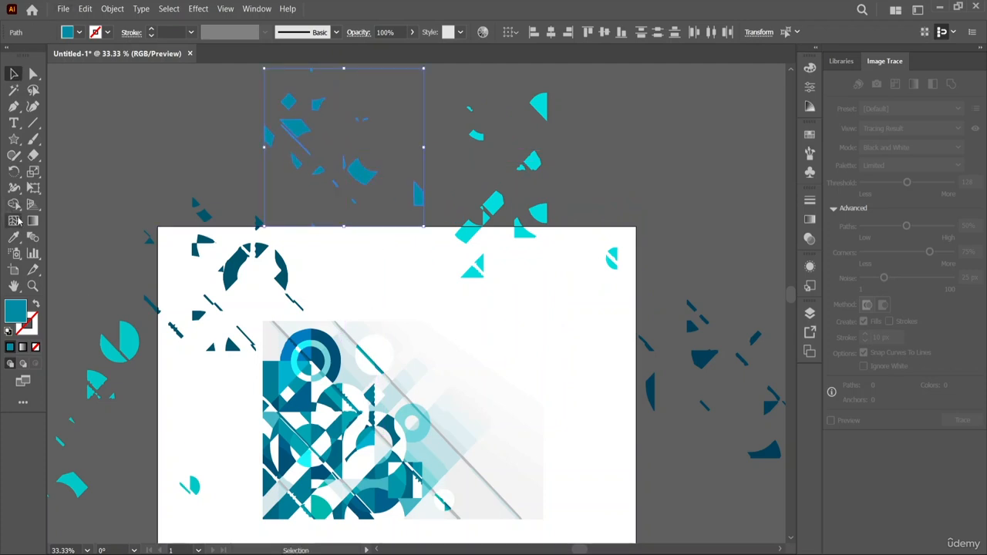
Step: Select the medium blue pieces with the Magic Wand, starting from the triangle below the concentric rings, and move them right of the artwork
{"action": "left_click", "coordinate": [13, 89]}
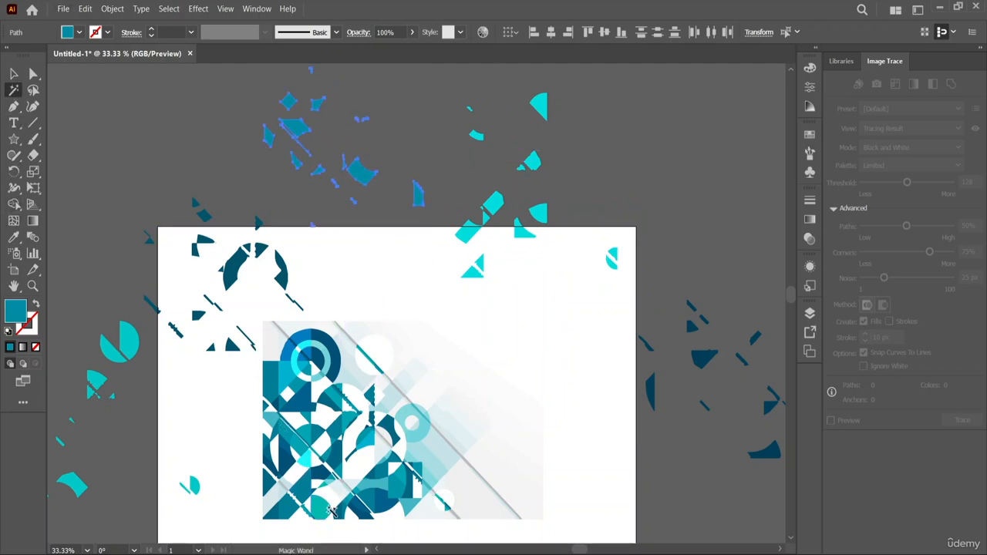
{"action": "left_click", "coordinate": [305, 401]}
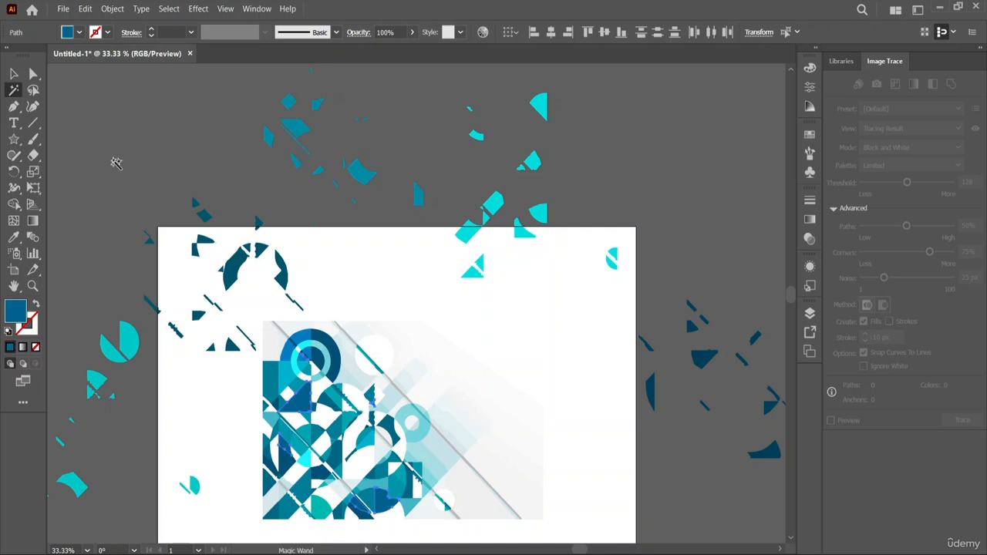
{"action": "left_click", "coordinate": [13, 73]}
{"action": "left_click_drag", "start_coordinate": [404, 417], "coordinate": [607, 429]}
Step: Select the teal pieces matching the rectangle at the artwork's left edge with the Magic Wand and move them beyond the artboard's upper-right corner
{"action": "left_click", "coordinate": [13, 90]}
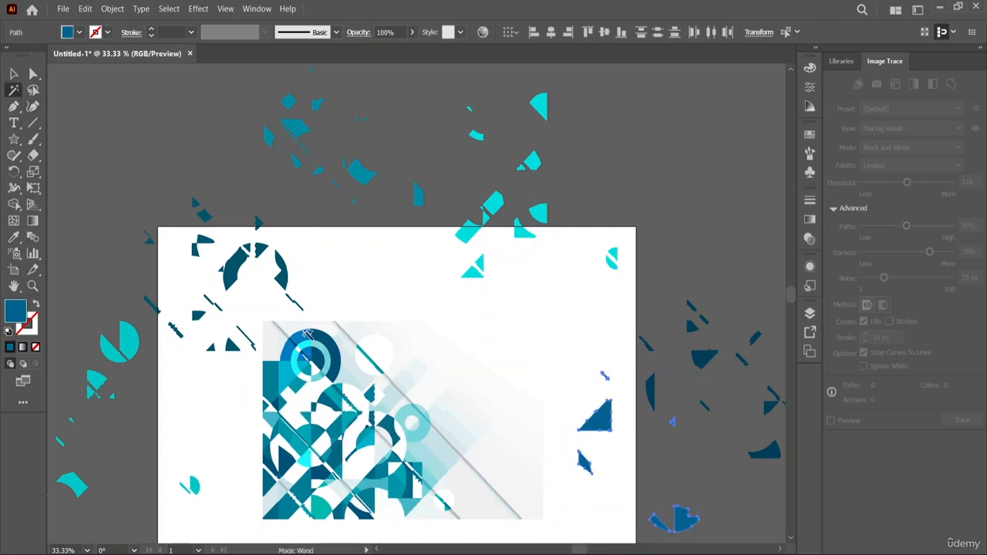
{"action": "left_click", "coordinate": [337, 399]}
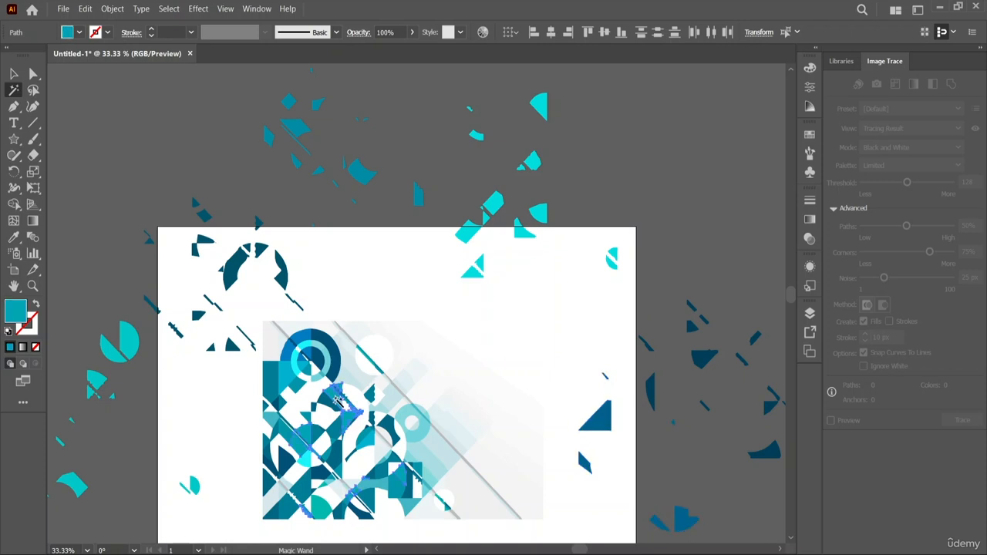
{"action": "left_click", "coordinate": [293, 376]}
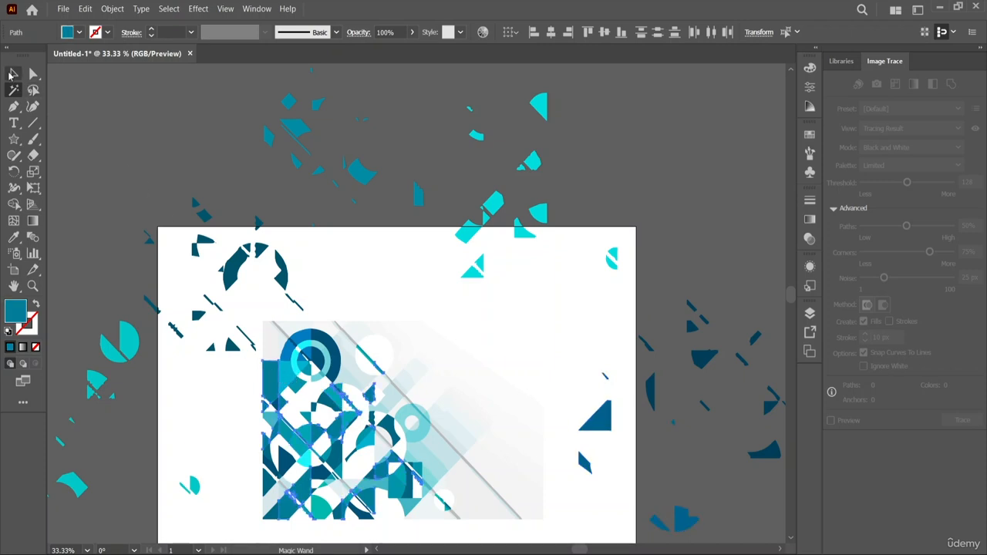
{"action": "left_click", "coordinate": [13, 73]}
{"action": "left_click_drag", "start_coordinate": [271, 394], "coordinate": [628, 123]}
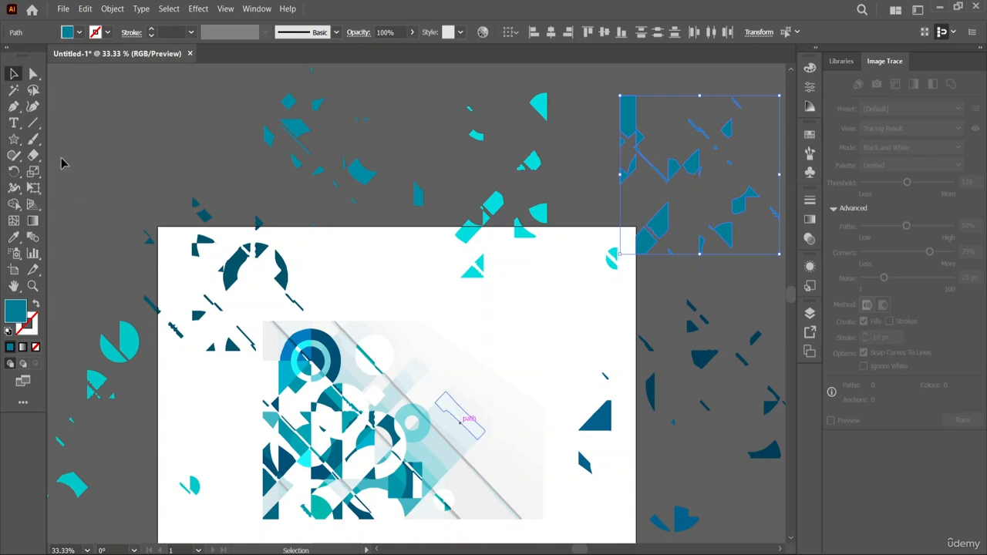
Step: Select the deep blue-teal pieces around the large white ring with the Magic Wand and move them beyond the artboard's upper-left corner
{"action": "left_click", "coordinate": [14, 90]}
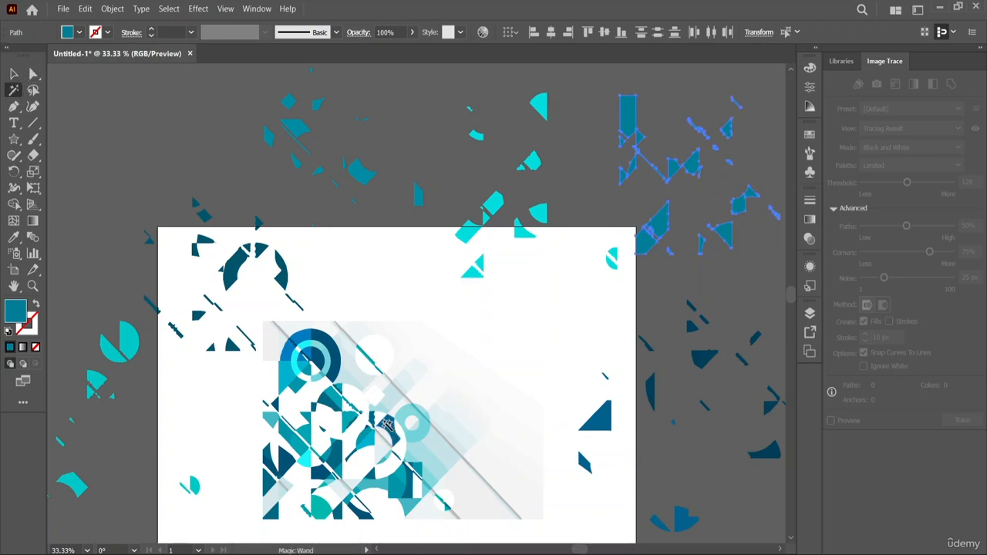
{"action": "left_click", "coordinate": [383, 435]}
{"action": "left_click", "coordinate": [13, 73]}
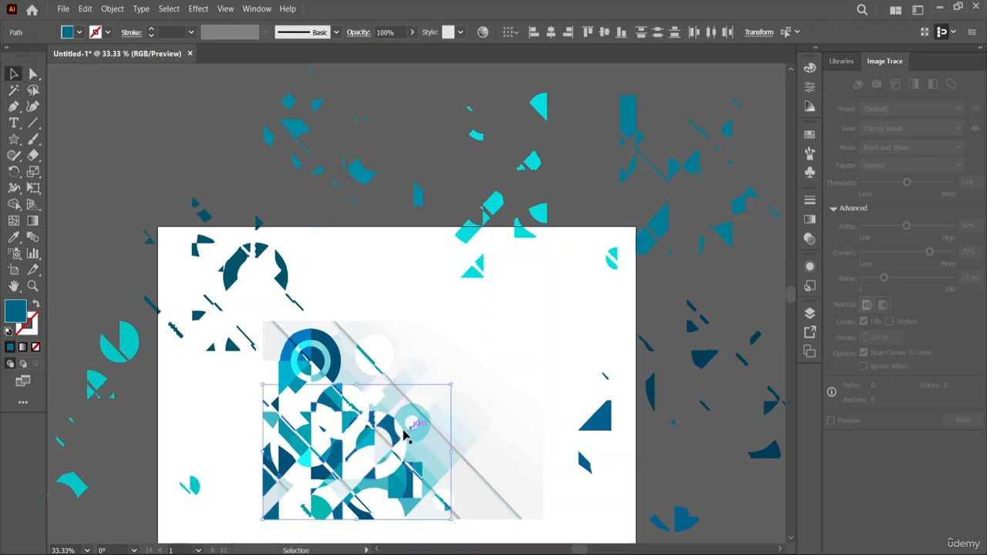
{"action": "left_click_drag", "start_coordinate": [403, 434], "coordinate": [119, 85]}
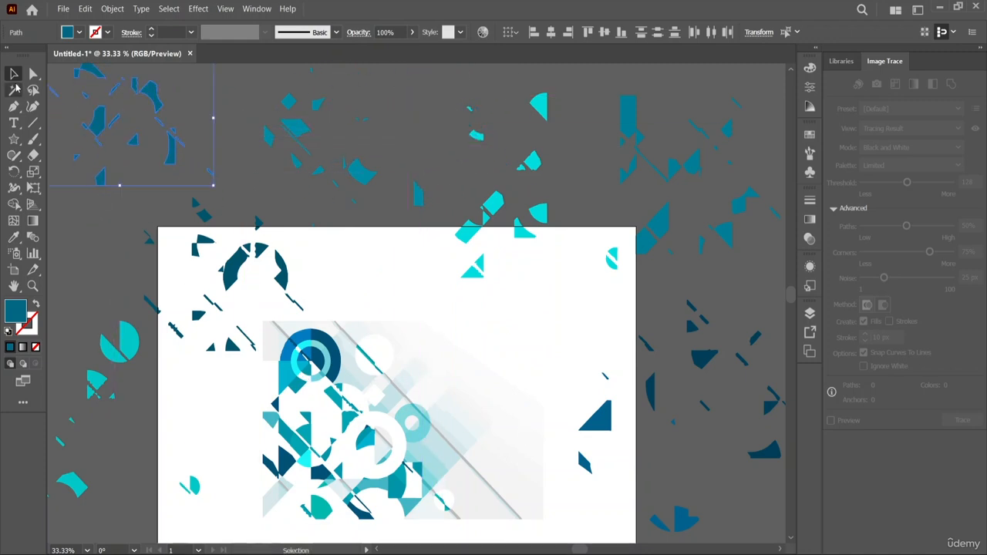
Step: Examine the Magic Wand's fill, stroke, opacity and blending options along with its additional settings, and close them unchanged
{"action": "scroll", "coordinate": [447, 444], "scroll_direction": "down", "scroll_amount": 3}
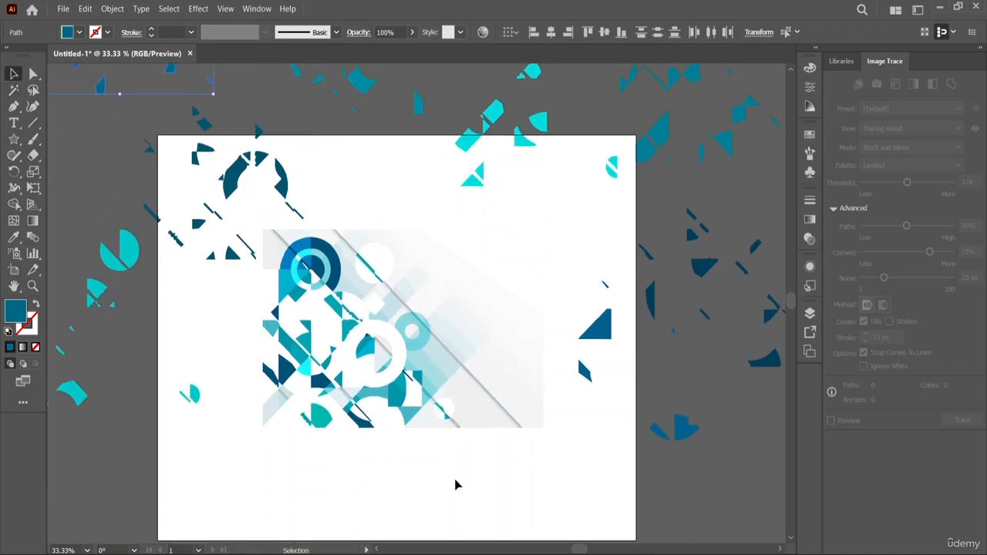
{"action": "scroll", "coordinate": [287, 327], "scroll_direction": "up", "scroll_amount": 3}
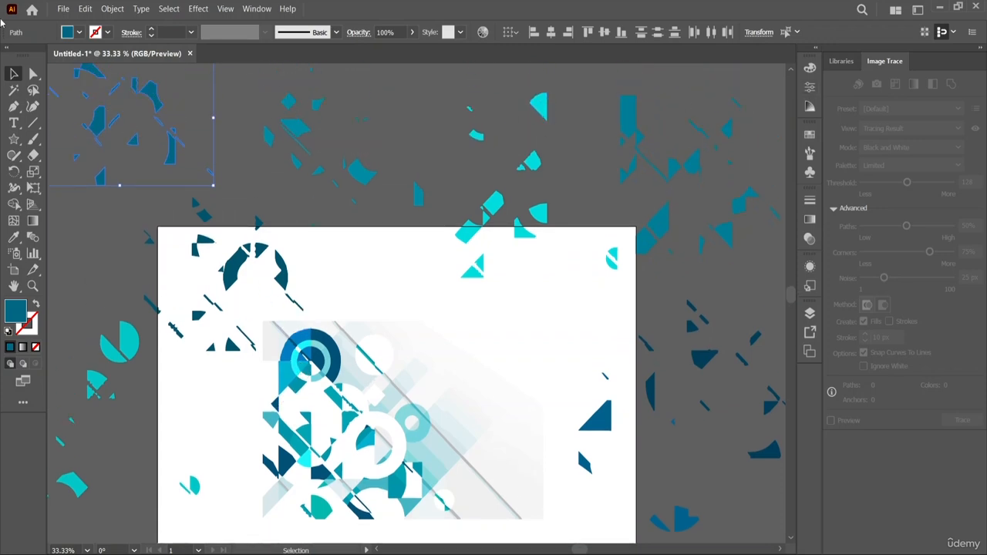
{"action": "double_click", "coordinate": [13, 90]}
{"action": "left_click_drag", "start_coordinate": [638, 160], "coordinate": [490, 133]}
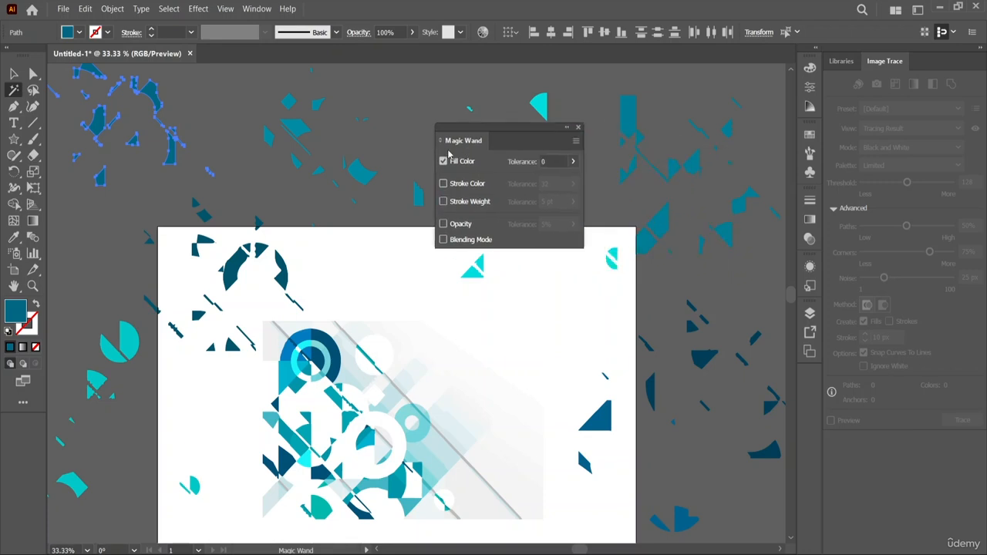
{"action": "left_click_drag", "start_coordinate": [502, 127], "coordinate": [459, 133]}
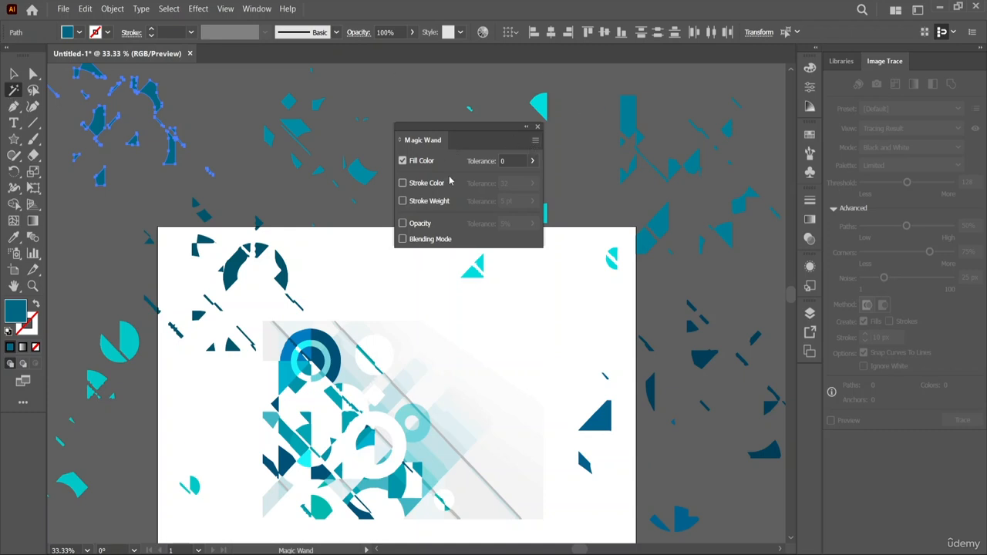
{"action": "left_click", "coordinate": [534, 144]}
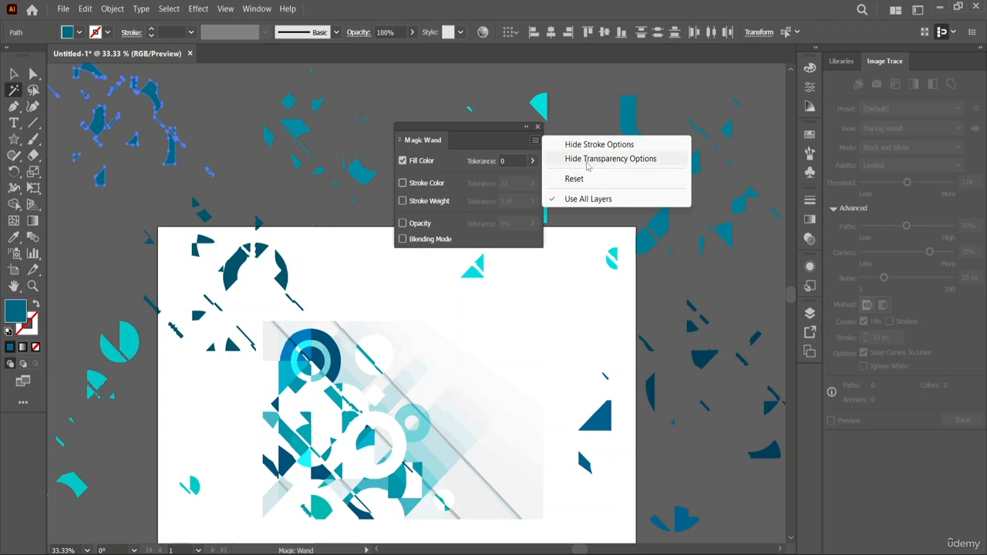
{"action": "left_click", "coordinate": [515, 147]}
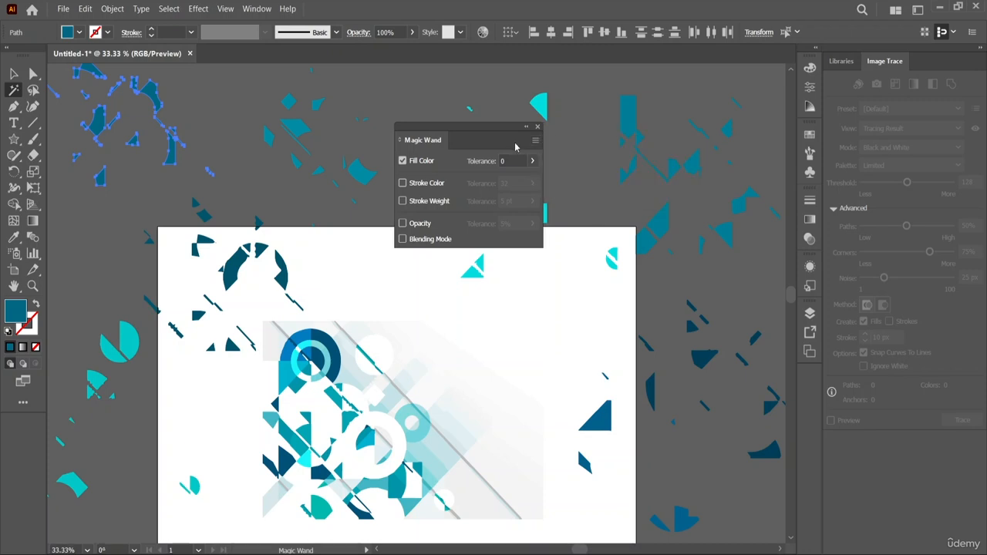
{"action": "left_click", "coordinate": [537, 128]}
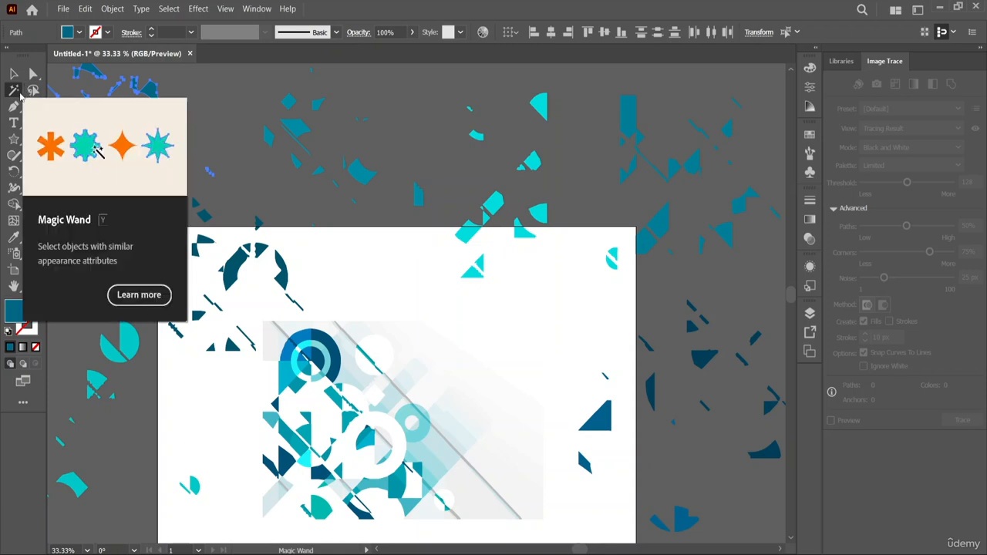
Step: Select all the scattered pieces and the remaining artwork and delete them to empty the artboard
{"action": "left_click", "coordinate": [278, 208]}
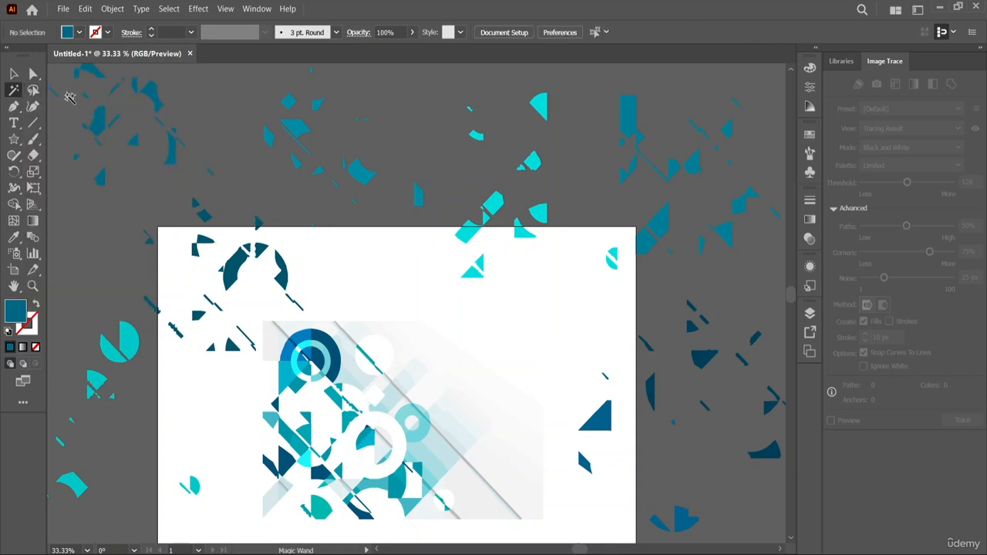
{"action": "left_click", "coordinate": [14, 73]}
{"action": "key", "text": "ctrl+a"}
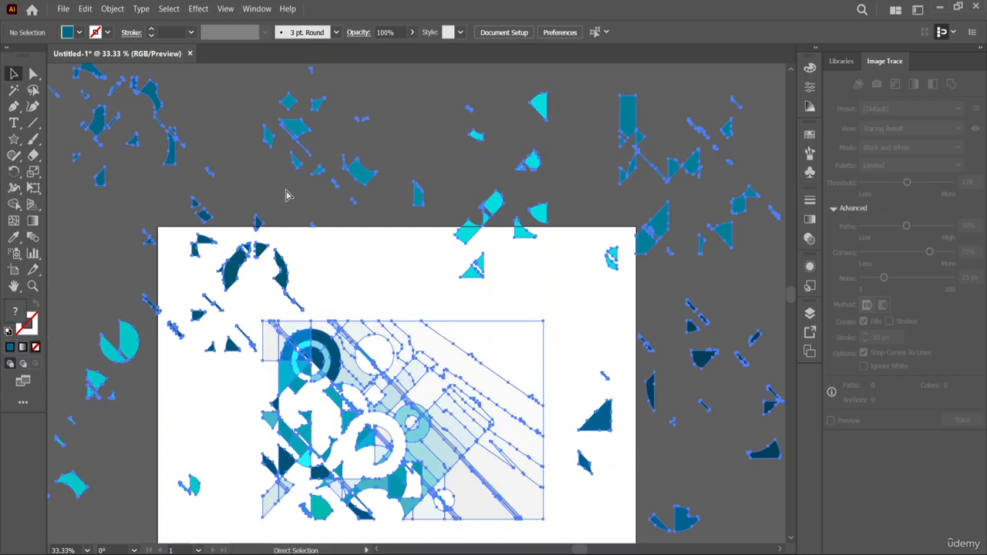
{"action": "key", "text": "Delete"}
{"action": "scroll", "coordinate": [285, 195], "scroll_direction": "down", "scroll_amount": 4}
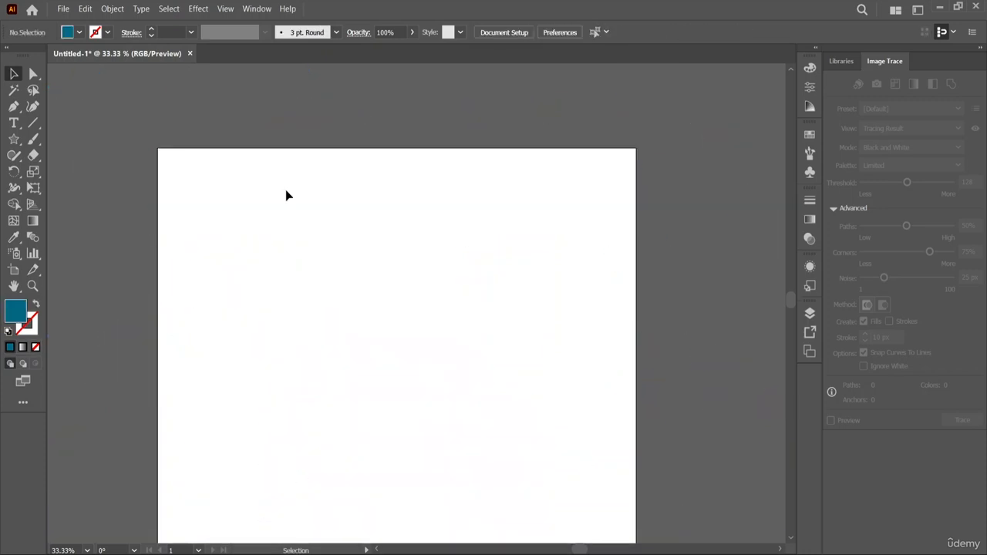
Step: Draw a small teal square near the artboard's upper-left corner with the Rectangle tool
{"action": "left_click", "coordinate": [14, 139]}
{"action": "left_click", "coordinate": [73, 139]}
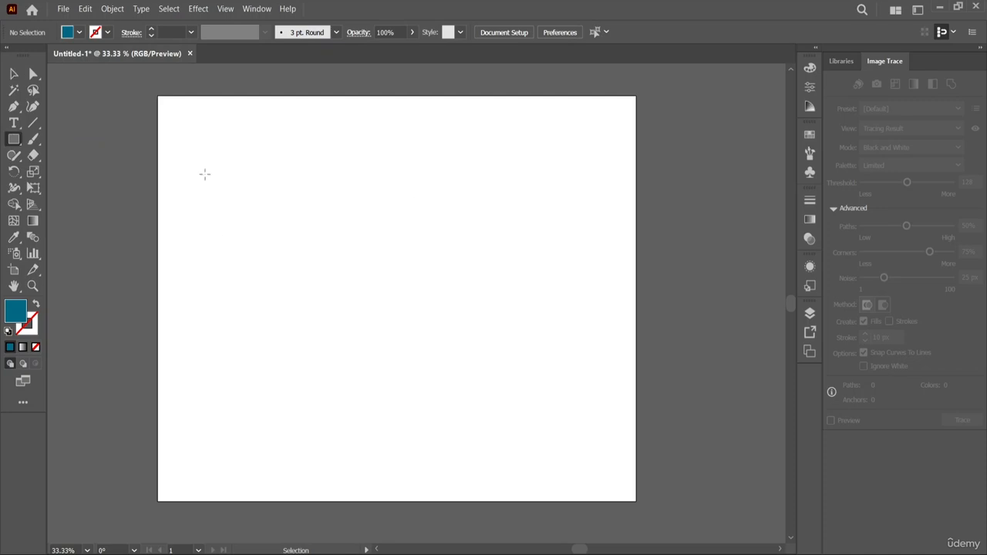
{"action": "left_click_drag", "start_coordinate": [191, 139], "coordinate": [232, 179]}
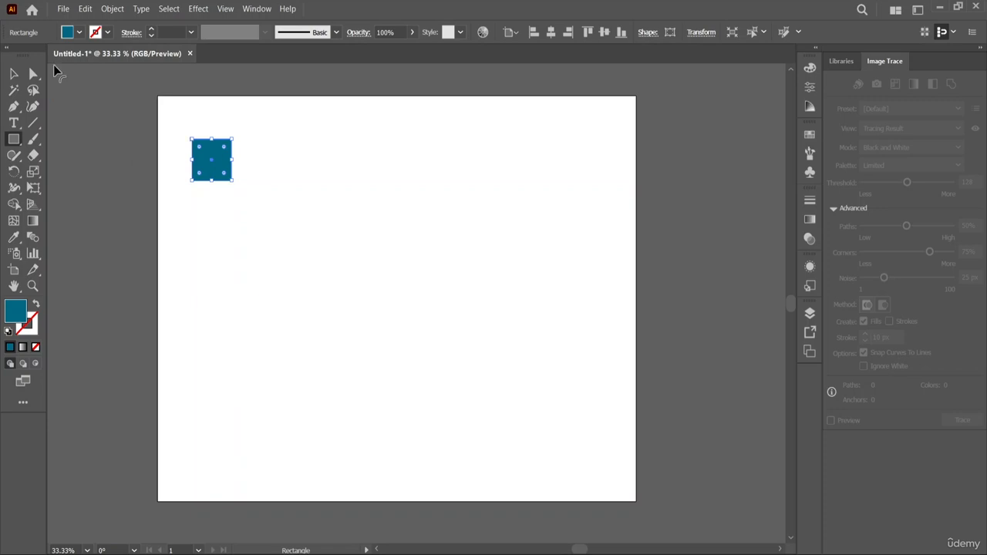
Step: Copy the teal square at even spacing across the artboard's upper part to make a row of seven squares
{"action": "left_click", "coordinate": [14, 73]}
{"action": "left_click_drag", "start_coordinate": [217, 157], "coordinate": [336, 162]}
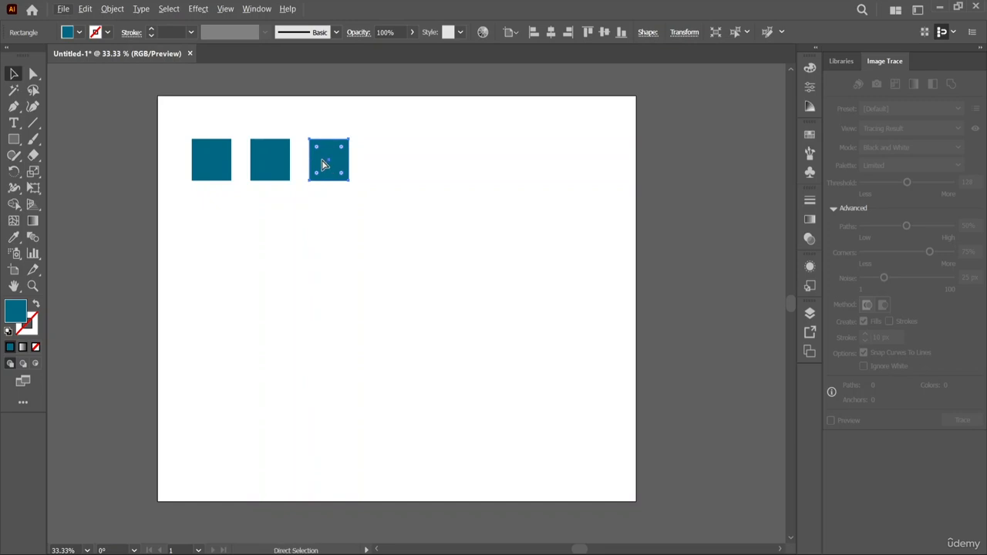
{"action": "key", "text": "ctrl+d"}
{"action": "key", "text": "ctrl+d"}
{"action": "key", "text": "ctrl+d"}
{"action": "key", "text": "ctrl+d"}
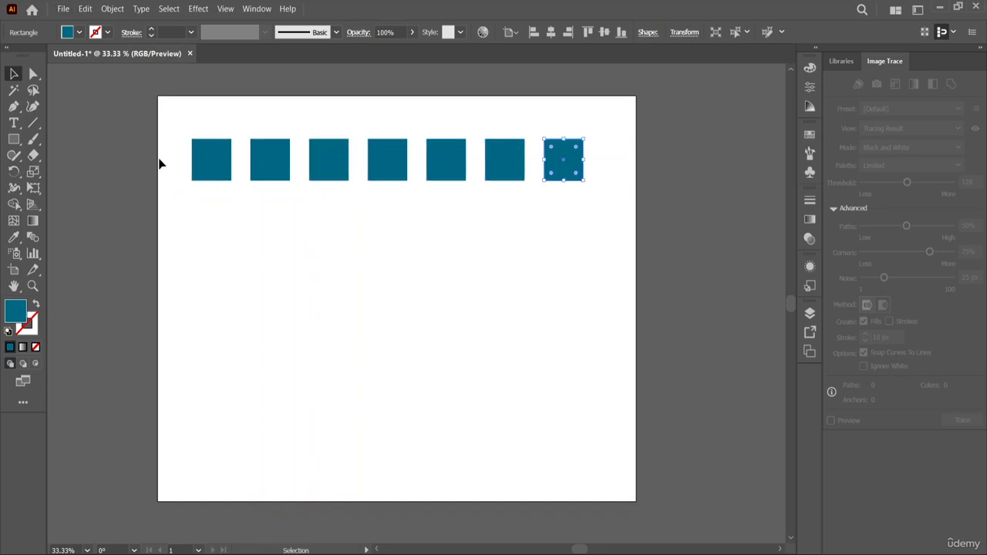
Step: Select the row of seven squares and copy it downward three times to build a four-row grid
{"action": "key", "text": "ctrl+a"}
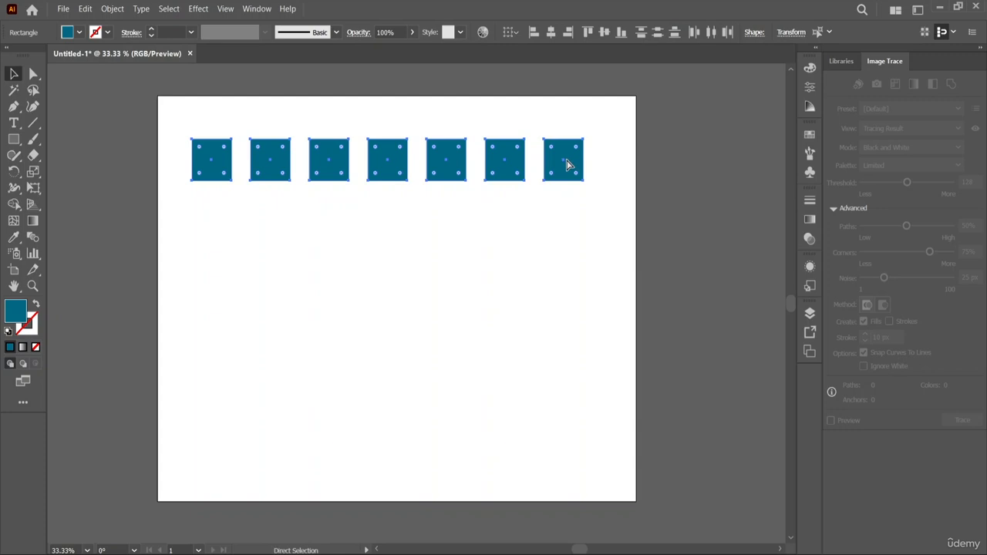
{"action": "key", "text": "ctrl+g"}
{"action": "left_click_drag", "start_coordinate": [567, 162], "coordinate": [564, 417]}
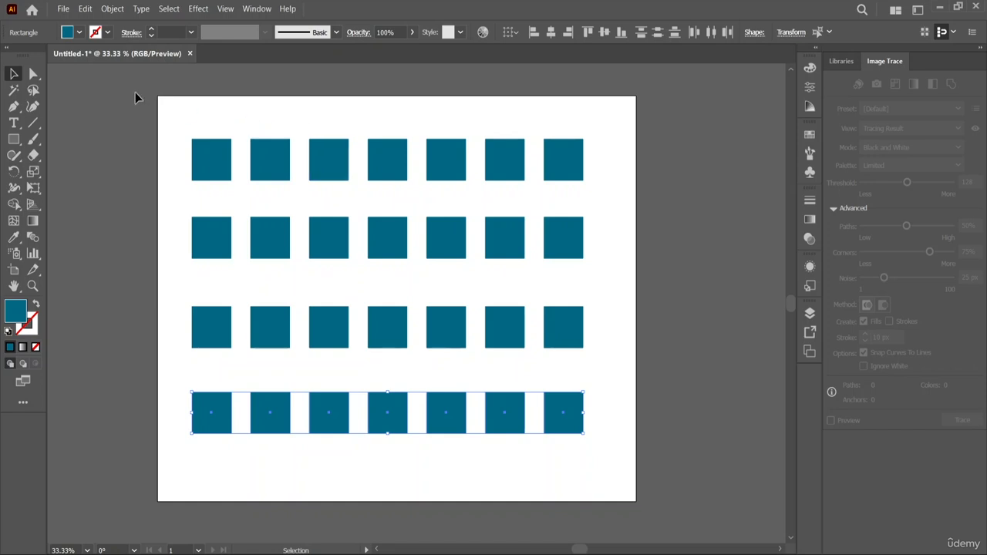
Step: Select the first three squares of the top row with the Lasso tool
{"action": "left_click", "coordinate": [33, 90]}
{"action": "left_click", "coordinate": [176, 264]}
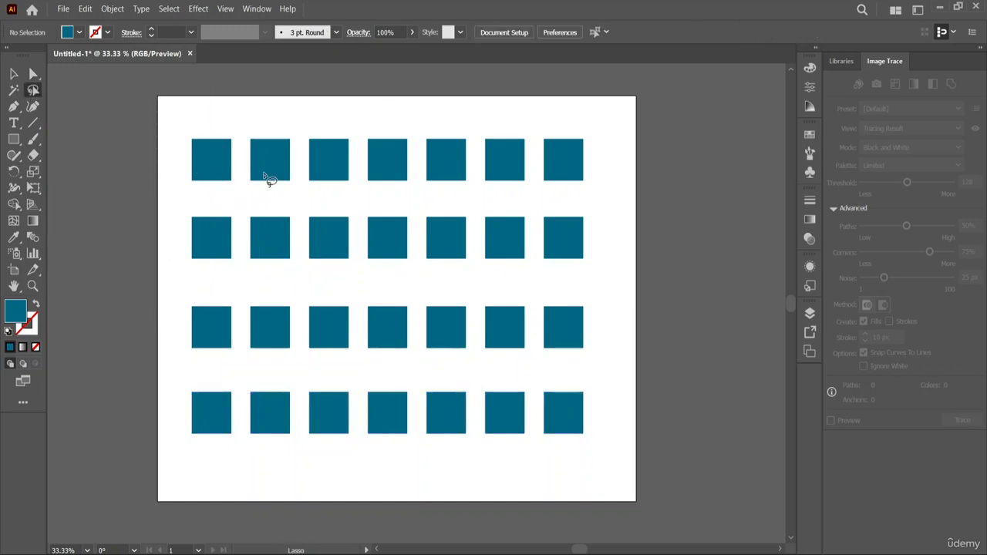
{"action": "mouse_move", "coordinate": [181, 140]}
{"action": "left_mouse_down"}
{"action": "mouse_move", "coordinate": [183, 182]}
{"action": "mouse_move", "coordinate": [316, 198]}
{"action": "mouse_move", "coordinate": [351, 186]}
{"action": "mouse_move", "coordinate": [345, 140]}
{"action": "mouse_move", "coordinate": [179, 133]}
{"action": "mouse_move", "coordinate": [207, 123]}
{"action": "mouse_move", "coordinate": [337, 143]}
{"action": "mouse_move", "coordinate": [340, 160]}
{"action": "mouse_move", "coordinate": [243, 188]}
{"action": "mouse_move", "coordinate": [185, 147]}
{"action": "left_mouse_up"}
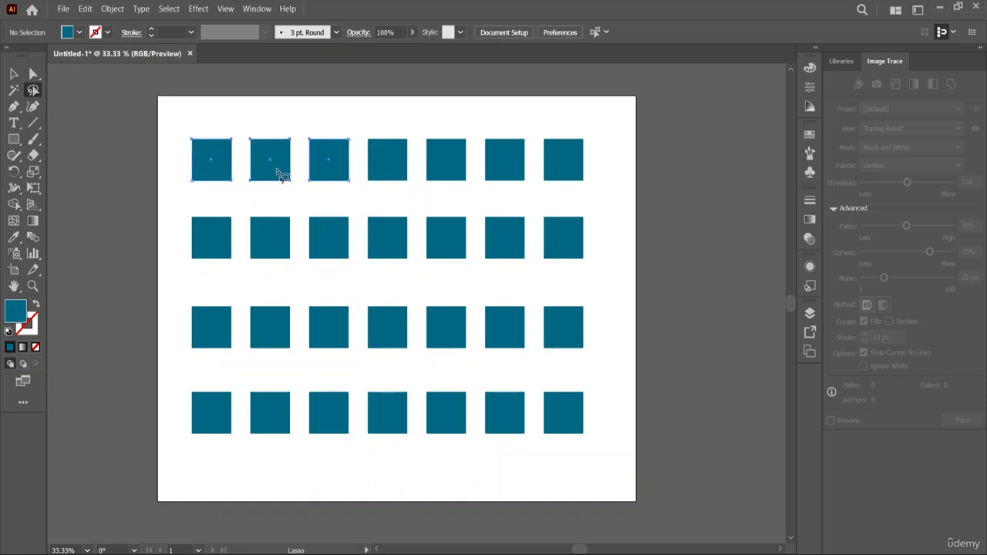
Step: Lasso the fourth column plus one second-row neighbour, followed by a separate lasso of the entire second row
{"action": "left_click", "coordinate": [391, 145]}
{"action": "mouse_move", "coordinate": [374, 128]}
{"action": "left_mouse_down"}
{"action": "mouse_move", "coordinate": [377, 174]}
{"action": "mouse_move", "coordinate": [506, 204]}
{"action": "mouse_move", "coordinate": [602, 185]}
{"action": "mouse_move", "coordinate": [577, 146]}
{"action": "mouse_move", "coordinate": [363, 128]}
{"action": "mouse_move", "coordinate": [353, 323]}
{"action": "mouse_move", "coordinate": [382, 446]}
{"action": "mouse_move", "coordinate": [405, 416]}
{"action": "mouse_move", "coordinate": [373, 133]}
{"action": "left_mouse_up"}
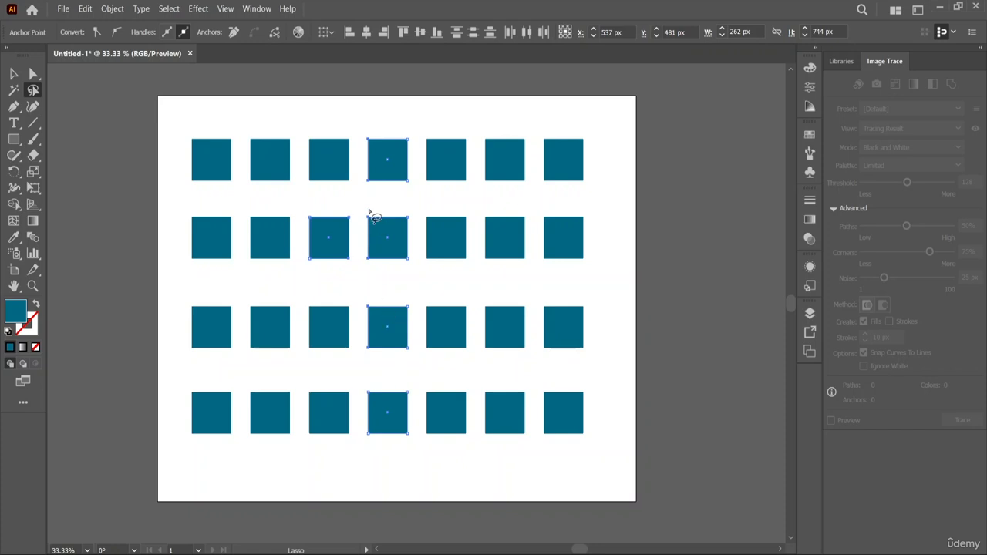
{"action": "mouse_move", "coordinate": [606, 230]}
{"action": "left_mouse_down"}
{"action": "mouse_move", "coordinate": [68, 207]}
{"action": "mouse_move", "coordinate": [153, 251]}
{"action": "mouse_move", "coordinate": [551, 249]}
{"action": "mouse_move", "coordinate": [606, 229]}
{"action": "left_mouse_up"}
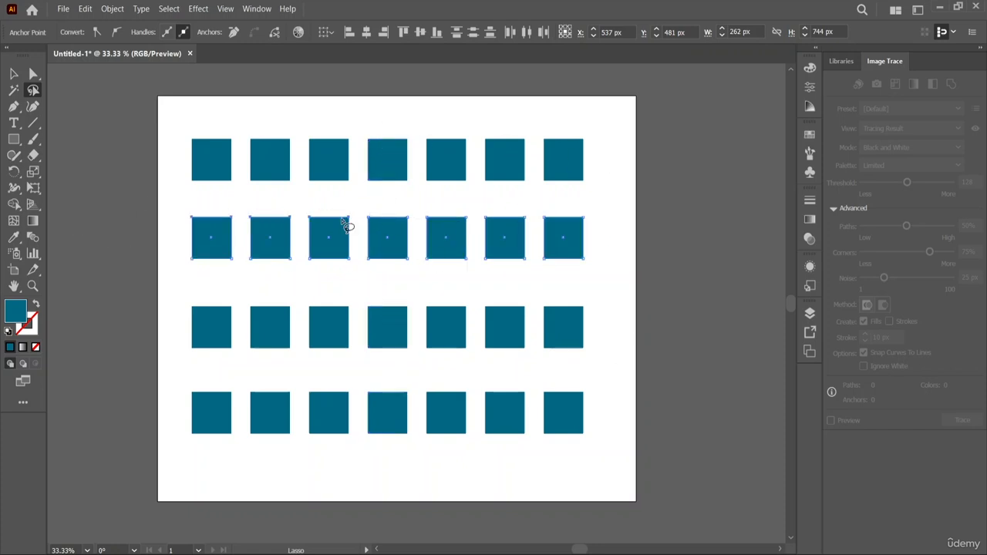
Step: Lasso the fourth column together with its second-row neighbours, and shift only that column's top square slightly
{"action": "mouse_move", "coordinate": [194, 303]}
{"action": "left_mouse_down"}
{"action": "mouse_move", "coordinate": [584, 324]}
{"action": "mouse_move", "coordinate": [533, 356]}
{"action": "mouse_move", "coordinate": [270, 337]}
{"action": "mouse_move", "coordinate": [195, 319]}
{"action": "left_mouse_up"}
{"action": "left_click", "coordinate": [424, 296]}
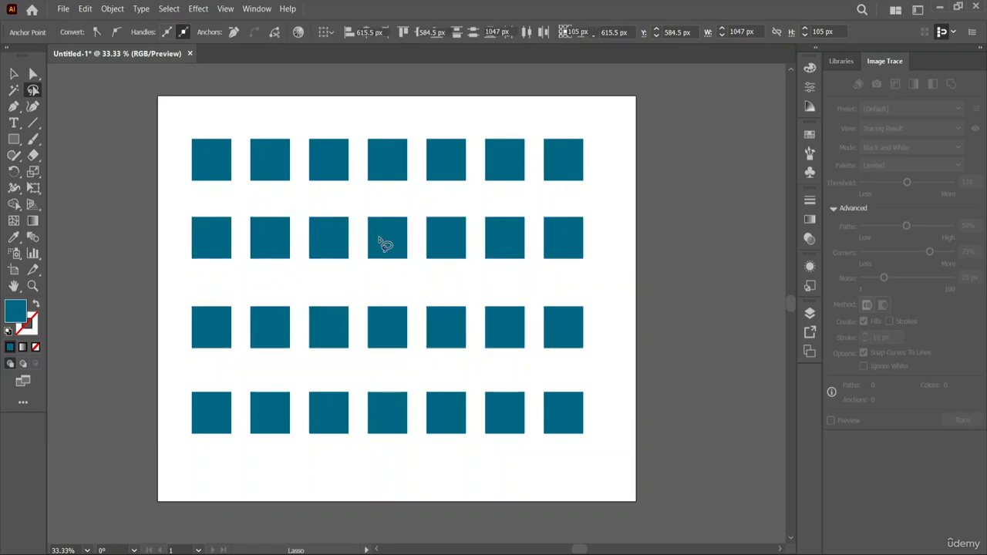
{"action": "mouse_move", "coordinate": [363, 140]}
{"action": "left_mouse_down"}
{"action": "mouse_move", "coordinate": [362, 193]}
{"action": "mouse_move", "coordinate": [350, 207]}
{"action": "mouse_move", "coordinate": [303, 211]}
{"action": "mouse_move", "coordinate": [294, 239]}
{"action": "mouse_move", "coordinate": [314, 263]}
{"action": "mouse_move", "coordinate": [376, 271]}
{"action": "mouse_move", "coordinate": [359, 356]}
{"action": "mouse_move", "coordinate": [373, 430]}
{"action": "mouse_move", "coordinate": [405, 421]}
{"action": "mouse_move", "coordinate": [418, 280]}
{"action": "mouse_move", "coordinate": [469, 256]}
{"action": "mouse_move", "coordinate": [459, 220]}
{"action": "mouse_move", "coordinate": [433, 211]}
{"action": "mouse_move", "coordinate": [404, 183]}
{"action": "mouse_move", "coordinate": [378, 151]}
{"action": "left_mouse_up"}
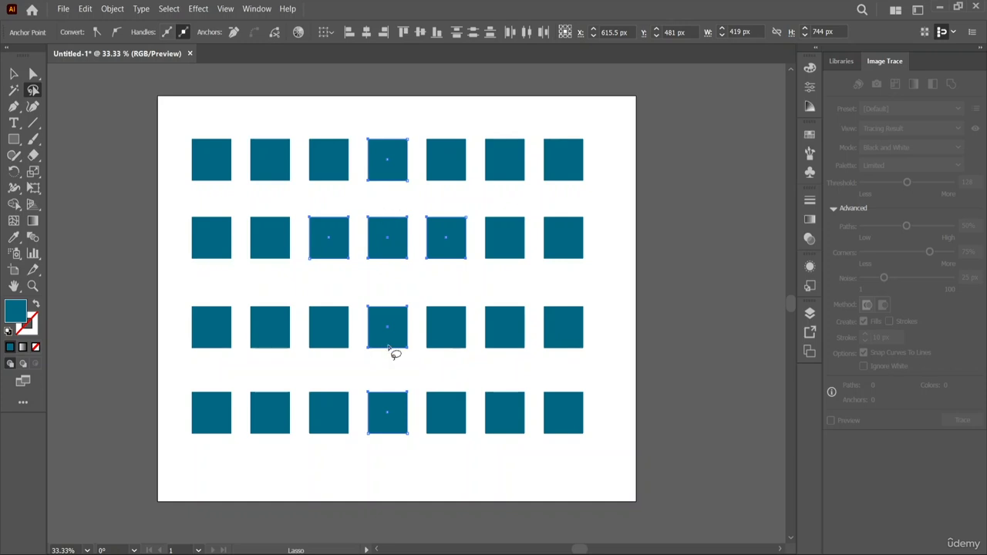
{"action": "key", "text": "v"}
{"action": "mouse_move", "coordinate": [367, 165]}
{"action": "left_mouse_down"}
{"action": "mouse_move", "coordinate": [609, 232]}
{"action": "mouse_move", "coordinate": [317, 165]}
{"action": "mouse_move", "coordinate": [380, 159]}
{"action": "mouse_move", "coordinate": [390, 169]}
{"action": "left_mouse_up"}
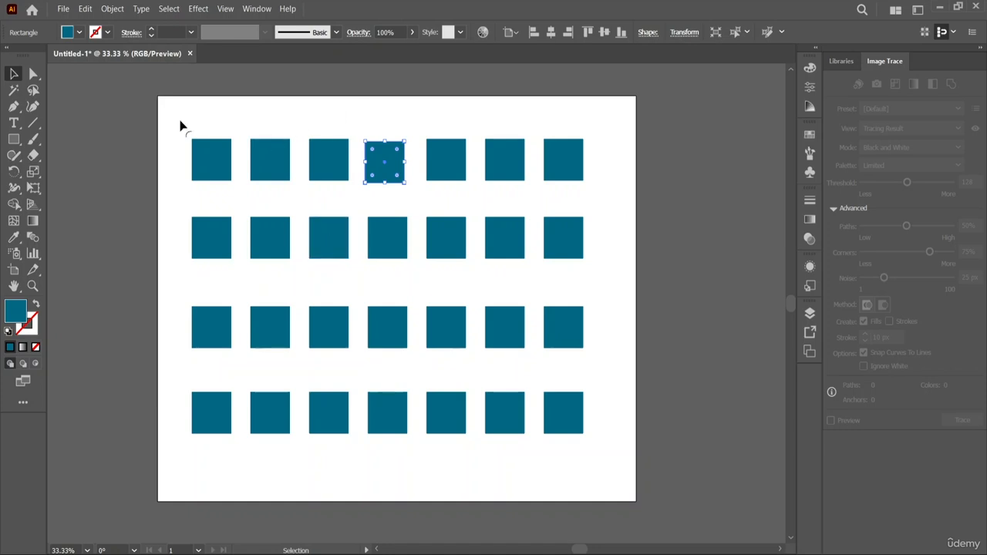
Step: Lasso the upper three squares of the fourth column and move them off the artboard's right side
{"action": "left_click", "coordinate": [33, 89]}
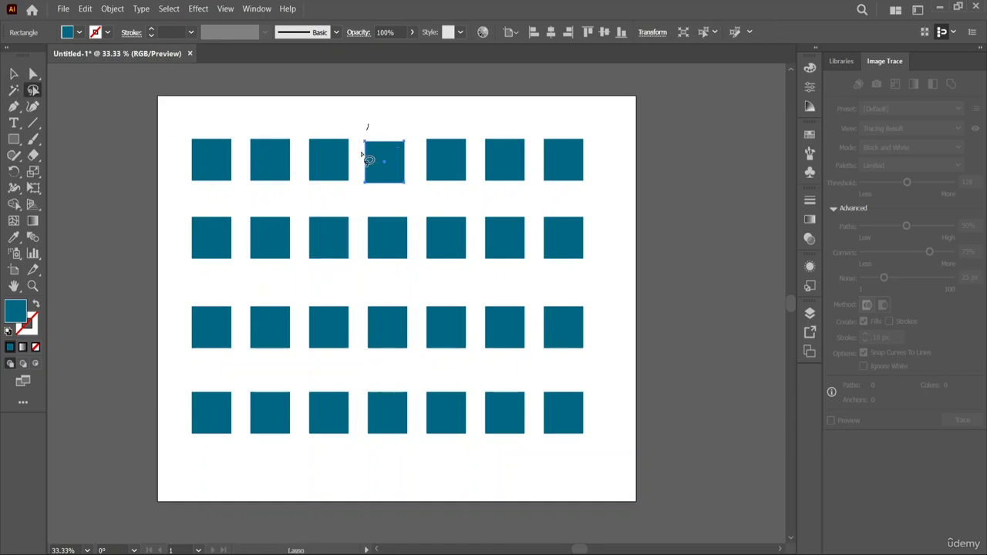
{"action": "mouse_move", "coordinate": [362, 154]}
{"action": "left_mouse_down"}
{"action": "mouse_move", "coordinate": [370, 387]}
{"action": "mouse_move", "coordinate": [417, 342]}
{"action": "mouse_move", "coordinate": [396, 129]}
{"action": "mouse_move", "coordinate": [368, 126]}
{"action": "left_mouse_up"}
{"action": "left_click", "coordinate": [13, 73]}
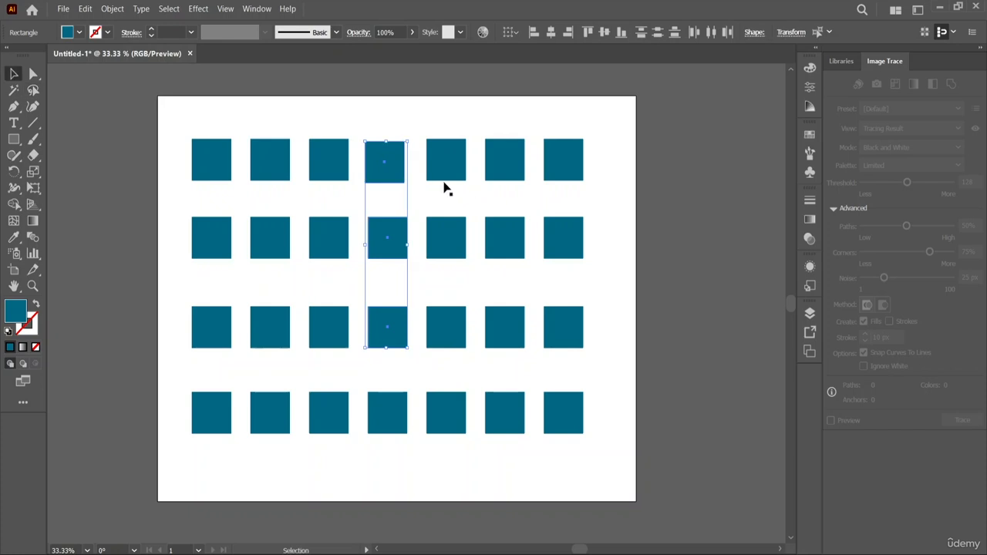
{"action": "left_click_drag", "start_coordinate": [381, 180], "coordinate": [688, 188]}
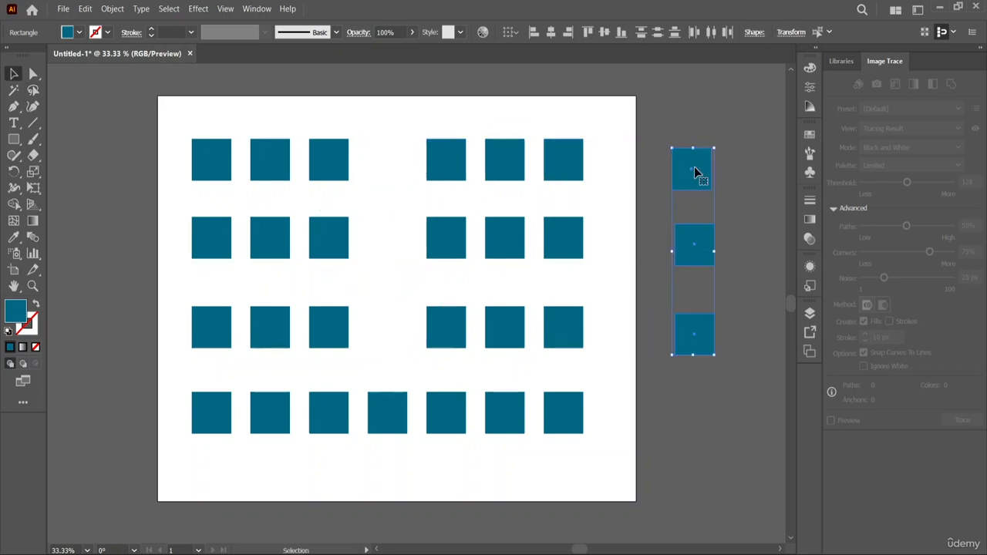
Step: Undo the square grid and all earlier Magic Wand separations back to the intact, grouped vector artwork
{"action": "key", "text": "ctrl+z"}
{"action": "key", "text": "ctrl+z"}
{"action": "key", "text": "ctrl+z"}
{"action": "key", "text": "ctrl+z"}
{"action": "key", "text": "ctrl+z"}
{"action": "key", "text": "ctrl+z"}
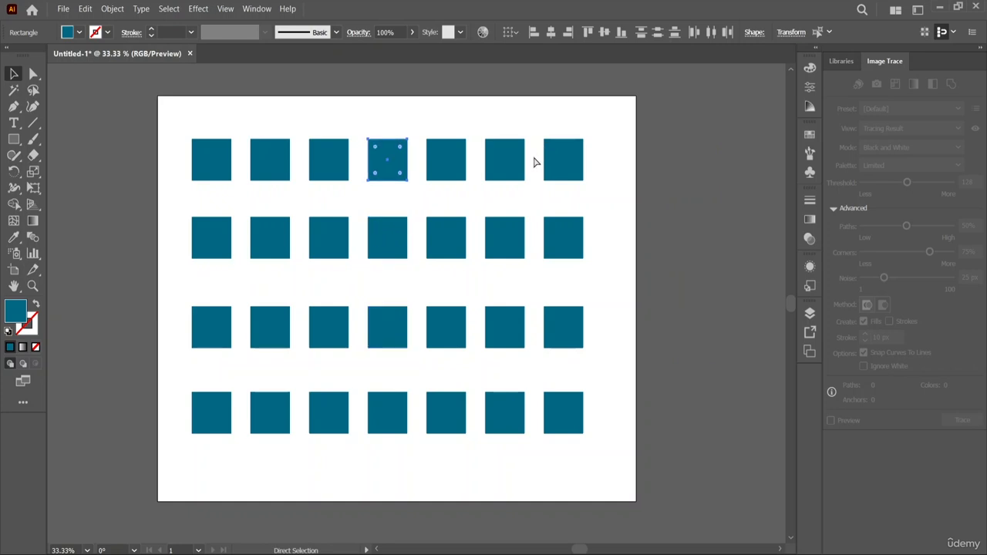
{"action": "key", "text": "ctrl+z"}
{"action": "key", "text": "ctrl+z"}
{"action": "key", "text": "ctrl+z"}
{"action": "key", "text": "ctrl+z"}
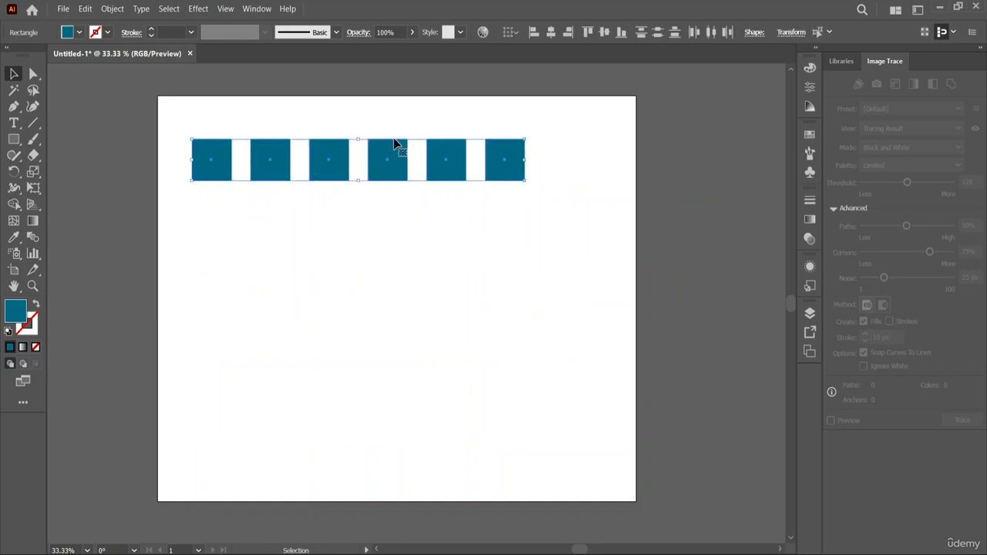
{"action": "key", "text": "ctrl+z"}
{"action": "key", "text": "ctrl+z"}
{"action": "key", "text": "ctrl+z"}
{"action": "key", "text": "ctrl+z"}
{"action": "key", "text": "ctrl+z"}
{"action": "key", "text": "ctrl+z"}
{"action": "key", "text": "ctrl+z"}
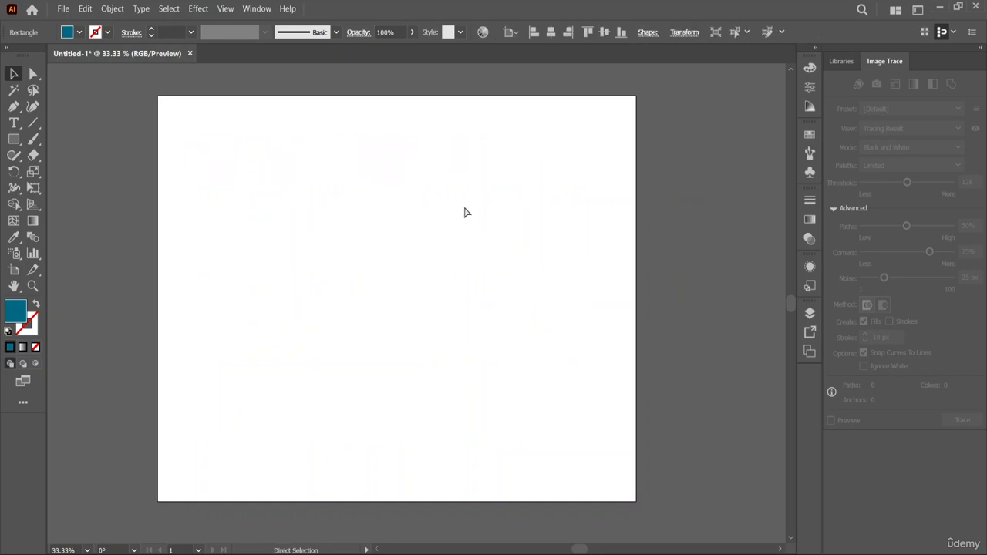
{"action": "key", "text": "ctrl+z"}
{"action": "key", "text": "ctrl+z"}
{"action": "key", "text": "ctrl+z"}
{"action": "key", "text": "ctrl+z"}
{"action": "key", "text": "ctrl+z"}
{"action": "key", "text": "ctrl+z"}
{"action": "key", "text": "ctrl+z"}
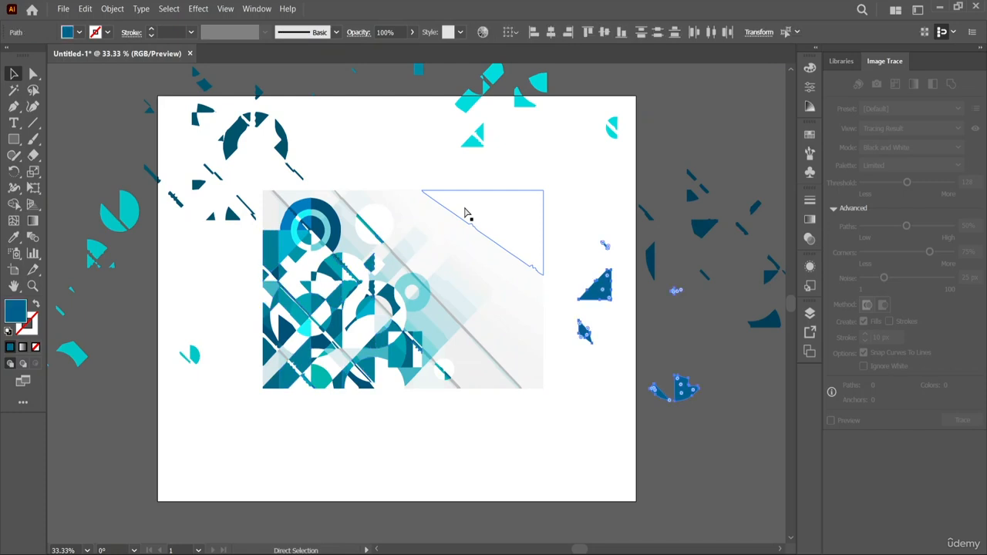
{"action": "key", "text": "ctrl+z"}
{"action": "key", "text": "ctrl+z"}
{"action": "key", "text": "ctrl+z"}
{"action": "key", "text": "ctrl+z"}
{"action": "key", "text": "ctrl+z"}
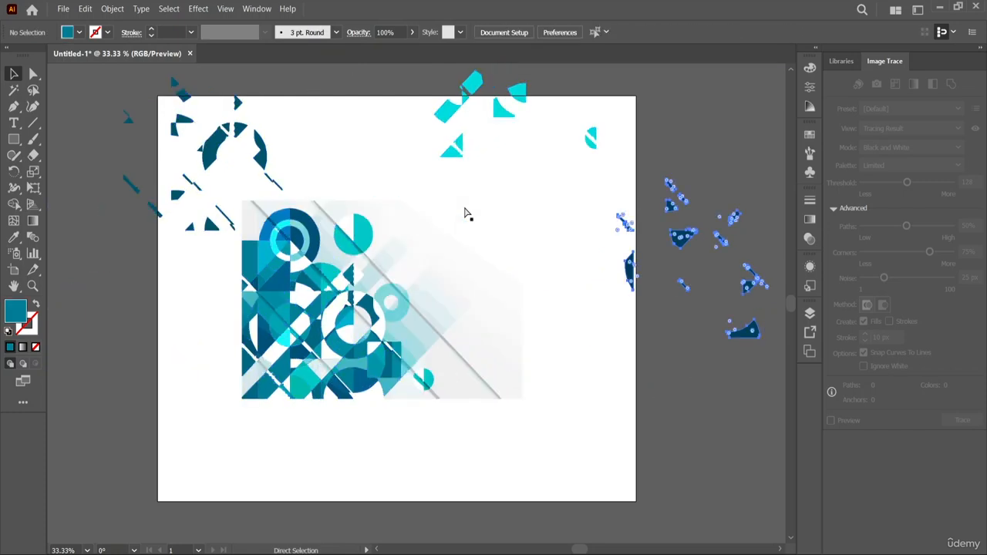
{"action": "key", "text": "ctrl+z"}
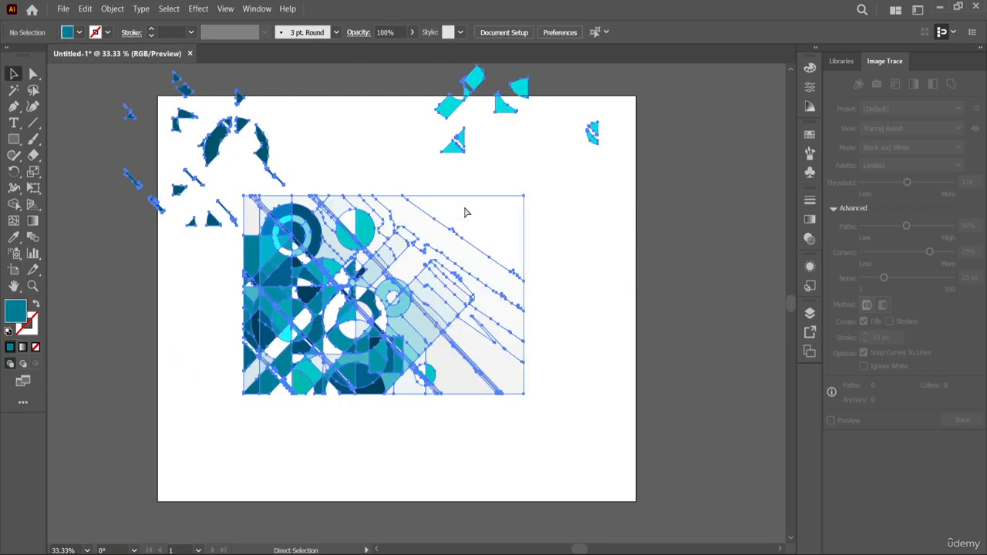
{"action": "key", "text": "ctrl+z"}
{"action": "key", "text": "ctrl+z"}
{"action": "key", "text": "ctrl+z"}
{"action": "key", "text": "ctrl+z"}
{"action": "key", "text": "ctrl+z"}
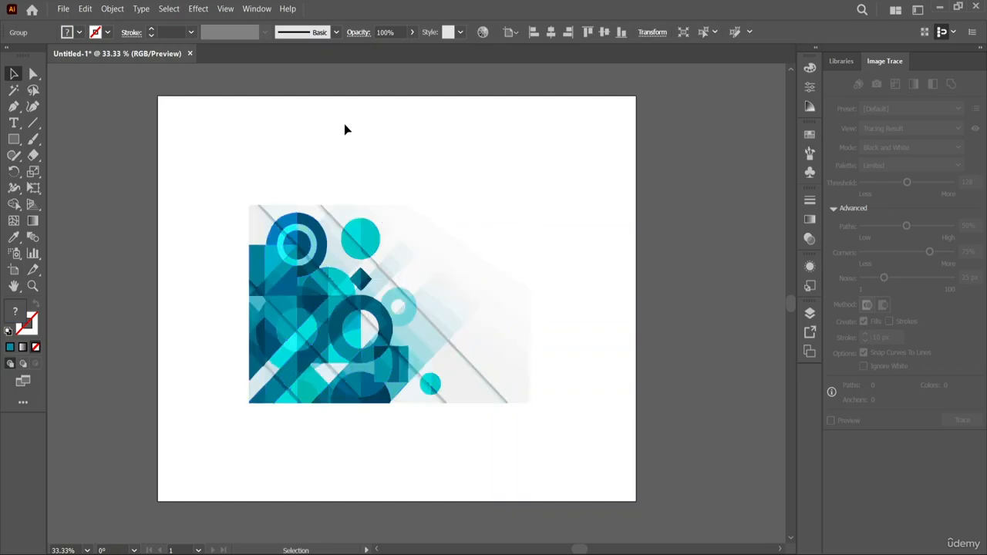
Step: Try to lasso the cyan circle in the grouped artwork, and shift the whole artwork slightly on the artboard
{"action": "key", "text": "q"}
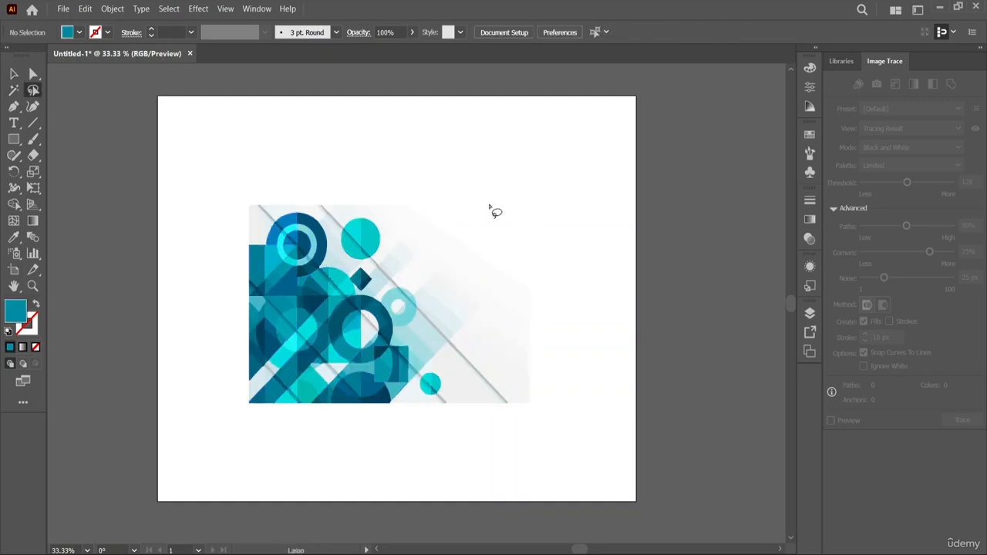
{"action": "mouse_move", "coordinate": [354, 222]}
{"action": "left_mouse_down"}
{"action": "mouse_move", "coordinate": [350, 244]}
{"action": "mouse_move", "coordinate": [364, 254]}
{"action": "mouse_move", "coordinate": [377, 242]}
{"action": "mouse_move", "coordinate": [362, 224]}
{"action": "mouse_move", "coordinate": [350, 225]}
{"action": "mouse_move", "coordinate": [373, 199]}
{"action": "mouse_move", "coordinate": [343, 241]}
{"action": "mouse_move", "coordinate": [358, 243]}
{"action": "mouse_move", "coordinate": [352, 229]}
{"action": "mouse_move", "coordinate": [393, 252]}
{"action": "mouse_move", "coordinate": [363, 221]}
{"action": "left_mouse_up"}
{"action": "key", "text": "v"}
{"action": "left_click", "coordinate": [33, 89]}
{"action": "left_click", "coordinate": [14, 73]}
Step: Ungroup the artwork, lasso the right half of the cyan circle and move it above the artwork
{"action": "right_click", "coordinate": [319, 233]}
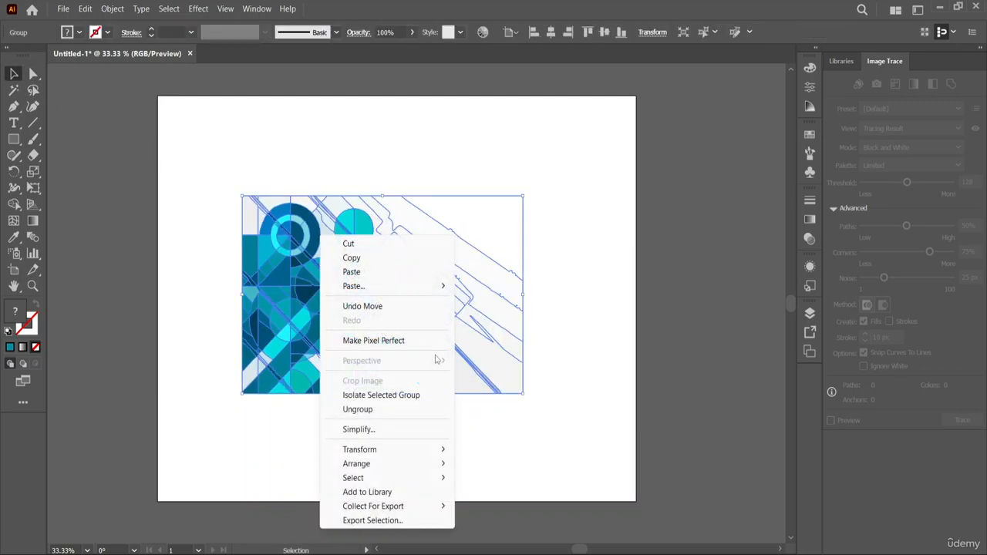
{"action": "left_click", "coordinate": [389, 409]}
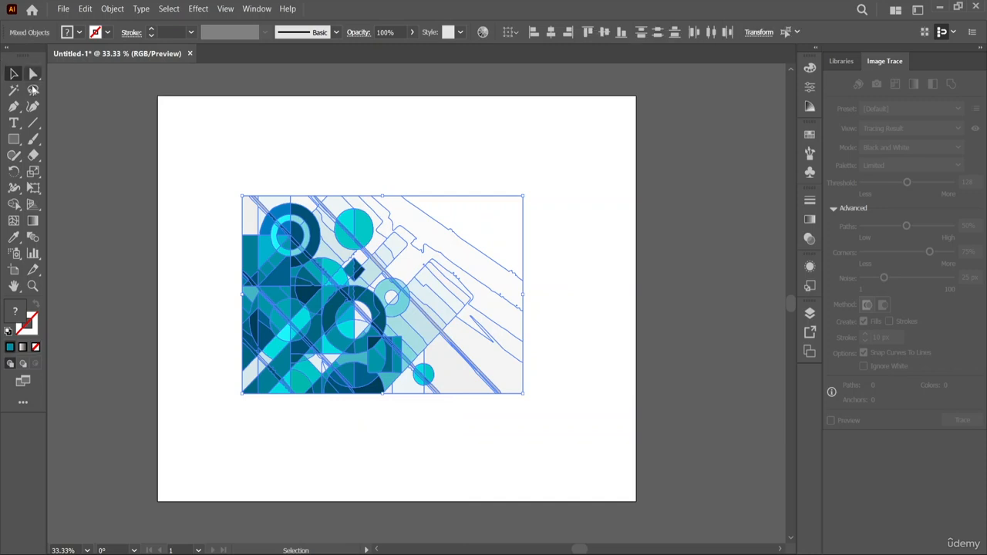
{"action": "left_click", "coordinate": [33, 89]}
{"action": "left_click", "coordinate": [324, 156]}
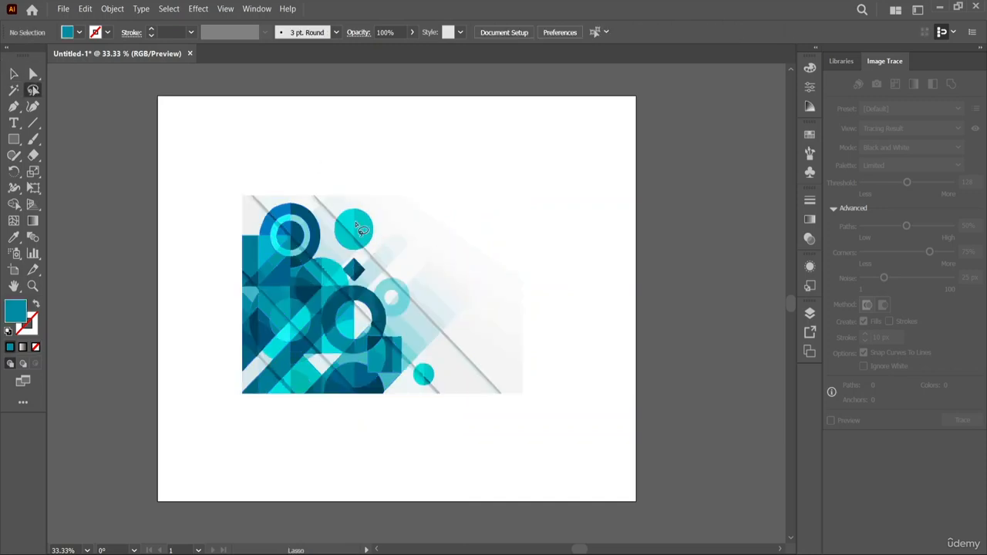
{"action": "mouse_move", "coordinate": [358, 225]}
{"action": "left_mouse_down"}
{"action": "mouse_move", "coordinate": [374, 231]}
{"action": "mouse_move", "coordinate": [356, 223]}
{"action": "mouse_move", "coordinate": [401, 131]}
{"action": "left_mouse_up"}
{"action": "key", "text": "v"}
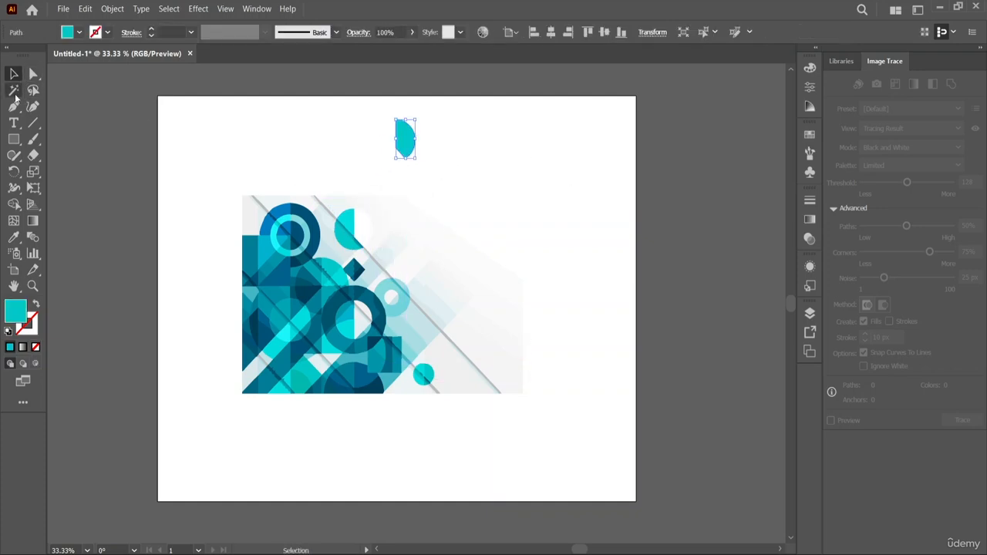
Step: Lasso the cyan circle's left half with adjoining pieces, try to move them, and undo back through the ungrouping
{"action": "left_click", "coordinate": [15, 94]}
{"action": "left_click", "coordinate": [32, 91]}
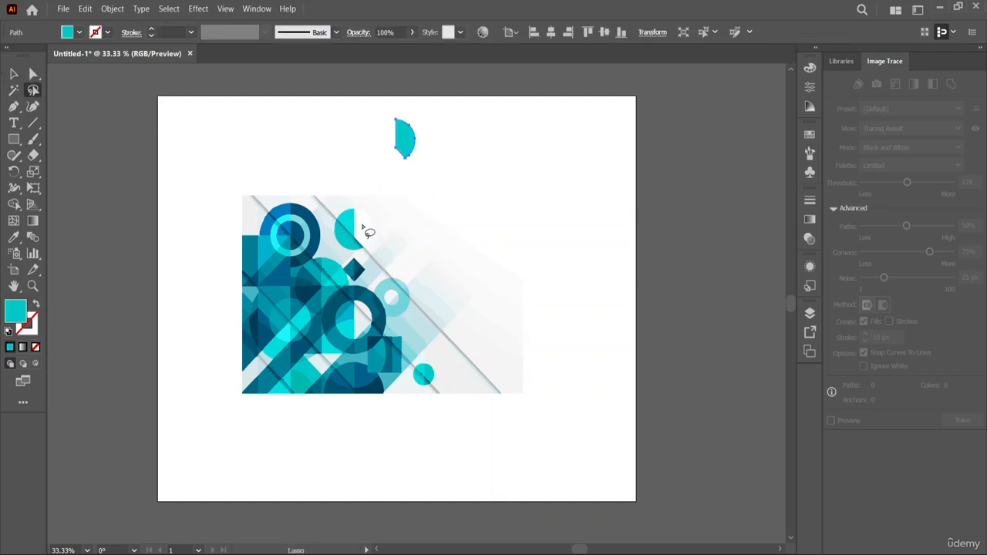
{"action": "left_click_drag", "start_coordinate": [363, 236], "coordinate": [370, 241]}
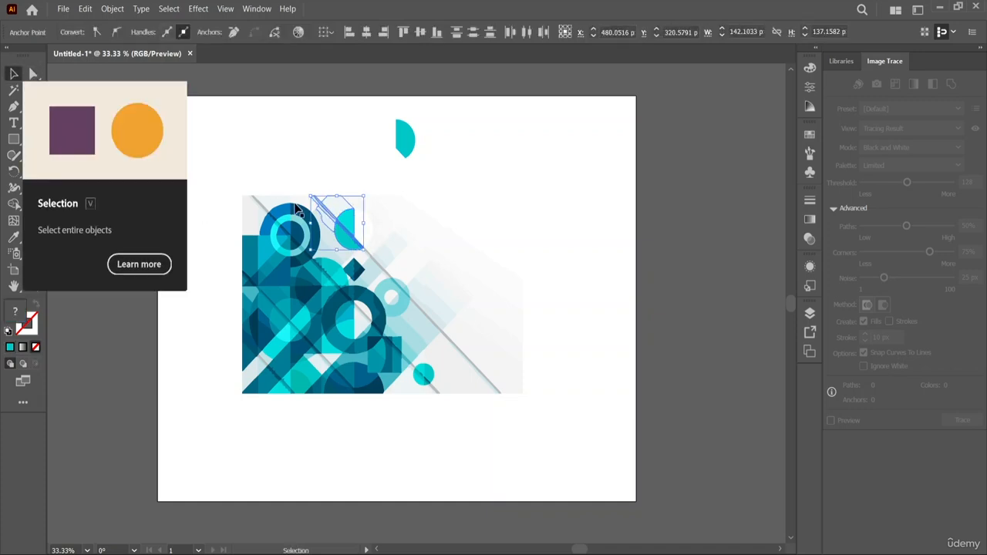
{"action": "left_click", "coordinate": [14, 74]}
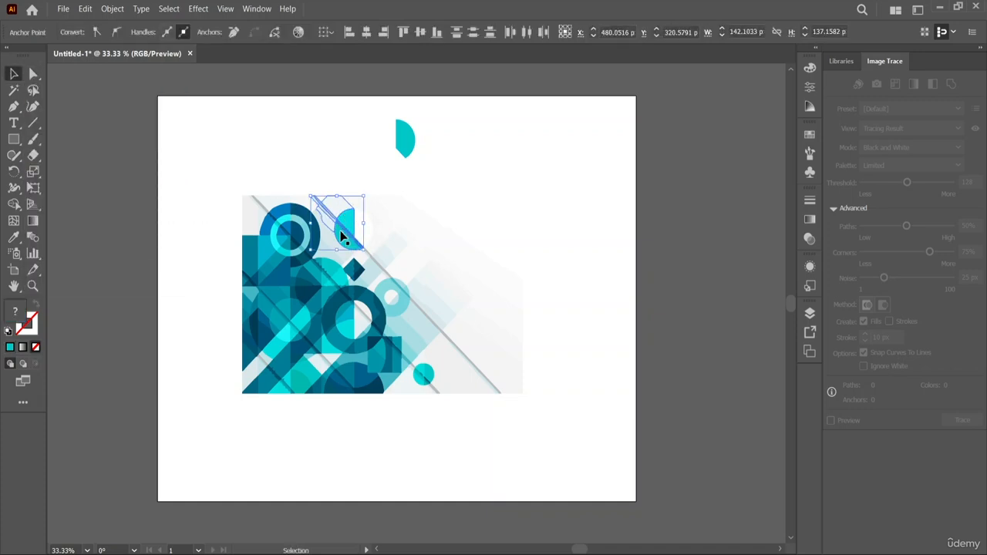
{"action": "mouse_move", "coordinate": [343, 238]}
{"action": "left_mouse_down"}
{"action": "mouse_move", "coordinate": [363, 203]}
{"action": "mouse_move", "coordinate": [360, 231]}
{"action": "mouse_move", "coordinate": [342, 226]}
{"action": "left_mouse_up"}
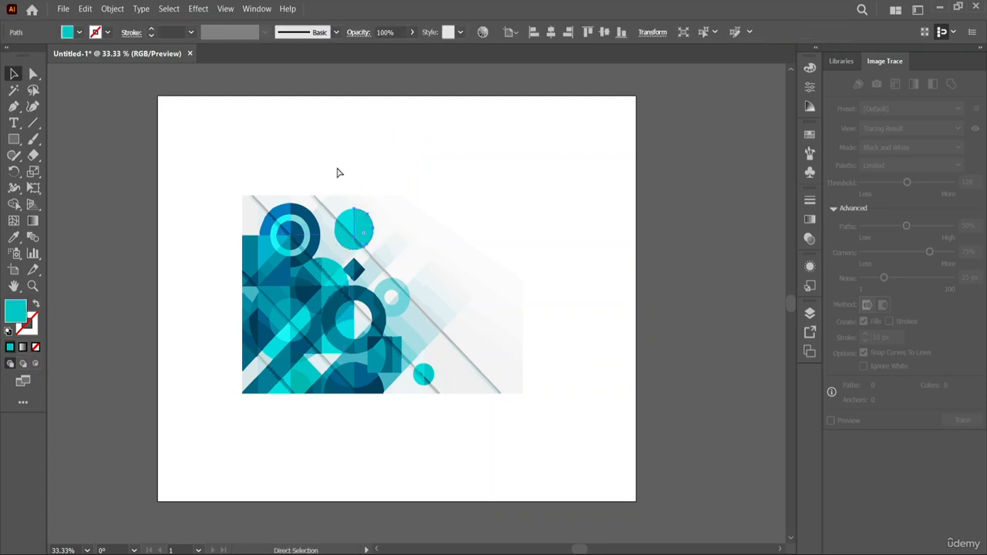
{"action": "key", "text": "ctrl+z"}
{"action": "left_click", "coordinate": [336, 169]}
Step: Select the entire vector artwork, ungroup it and clear the selection
{"action": "right_click", "coordinate": [350, 239]}
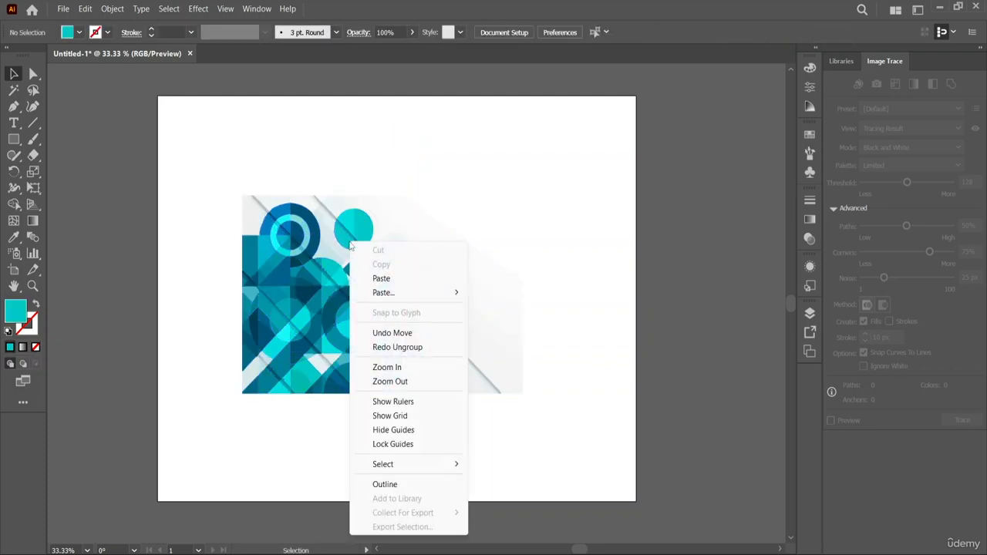
{"action": "left_click_drag", "start_coordinate": [206, 156], "coordinate": [613, 492]}
{"action": "right_click", "coordinate": [396, 321]}
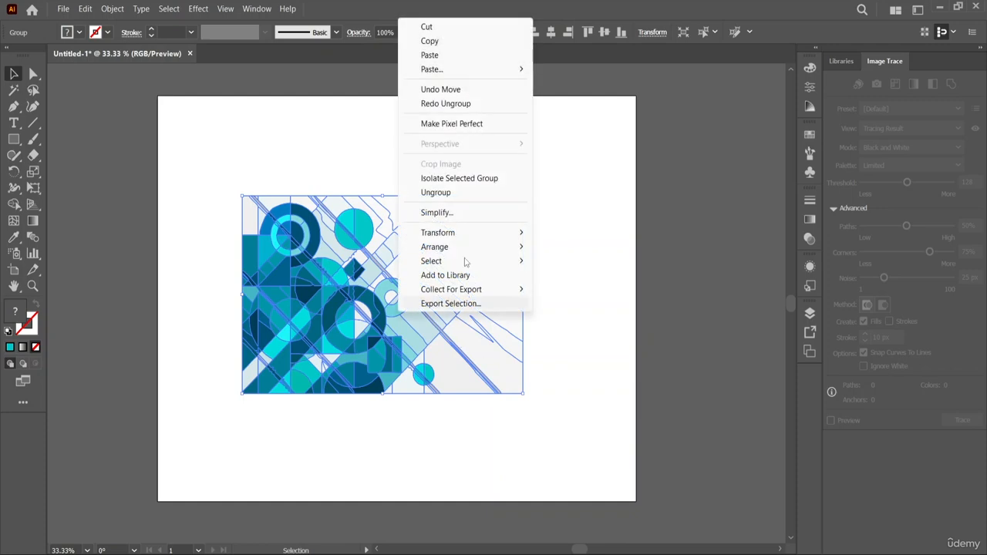
{"action": "left_click", "coordinate": [455, 196]}
{"action": "left_click", "coordinate": [444, 259]}
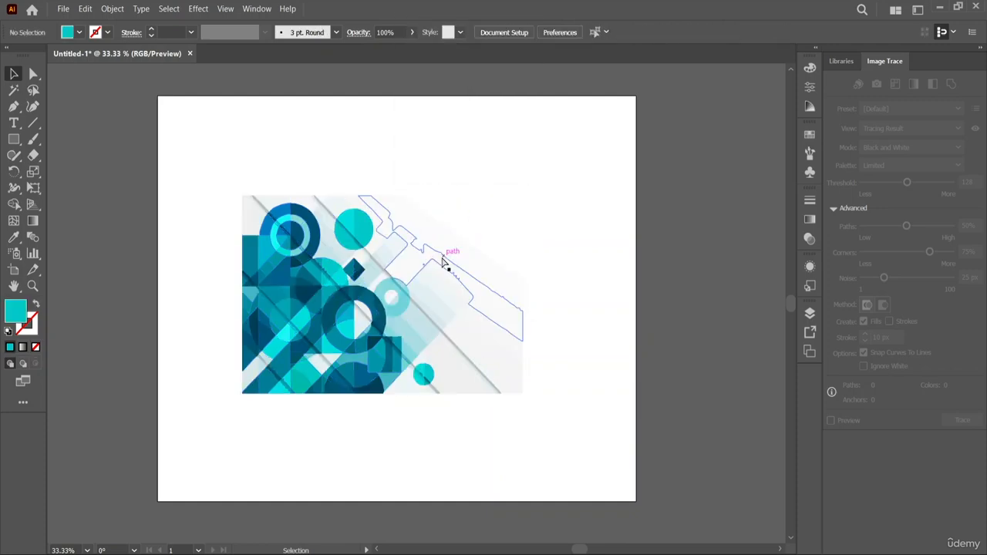
Step: Lasso the left part of the ungrouped artwork, move the selected points up and left, and clear the selection
{"action": "scroll", "coordinate": [441, 259], "scroll_direction": "left", "scroll_amount": 1}
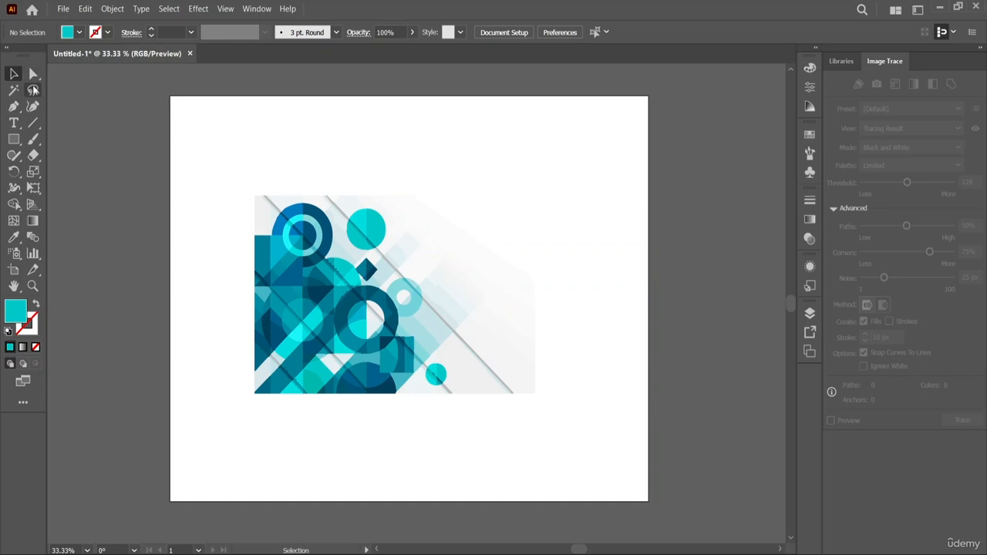
{"action": "left_click", "coordinate": [33, 90]}
{"action": "mouse_move", "coordinate": [216, 171]}
{"action": "left_mouse_down"}
{"action": "mouse_move", "coordinate": [254, 373]}
{"action": "mouse_move", "coordinate": [313, 410]}
{"action": "mouse_move", "coordinate": [336, 242]}
{"action": "mouse_move", "coordinate": [238, 155]}
{"action": "mouse_move", "coordinate": [179, 191]}
{"action": "mouse_move", "coordinate": [228, 208]}
{"action": "left_mouse_up"}
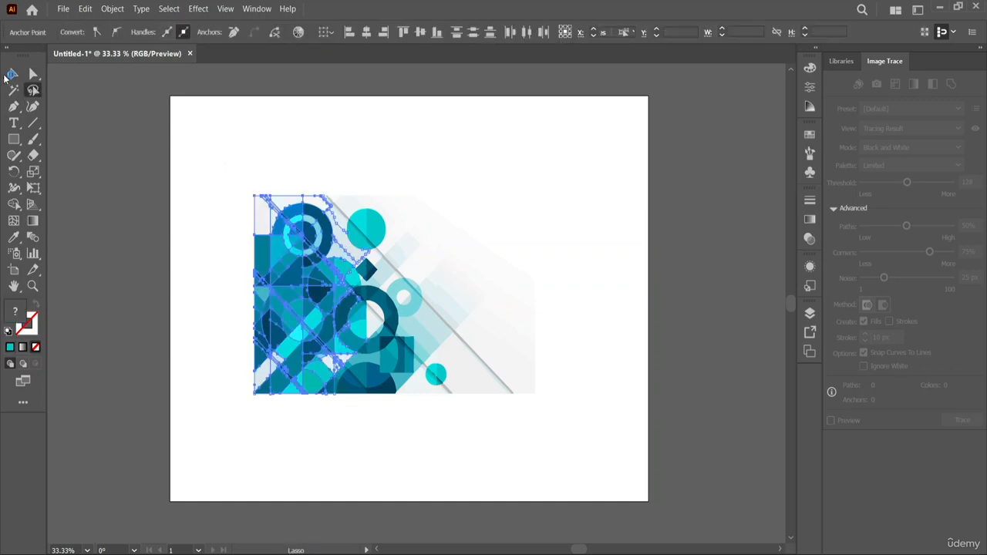
{"action": "key", "text": "v"}
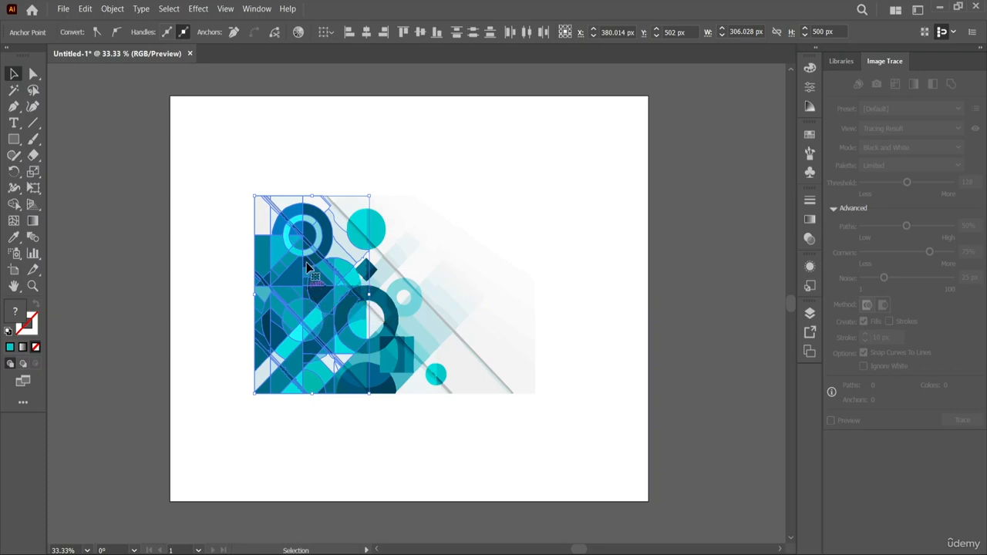
{"action": "left_click_drag", "start_coordinate": [288, 200], "coordinate": [191, 205]}
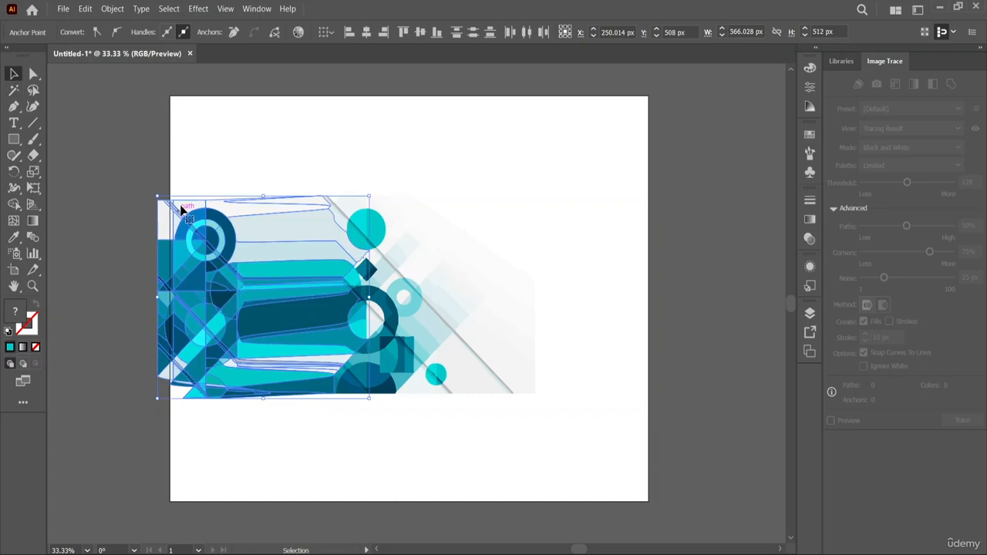
{"action": "left_click_drag", "start_coordinate": [183, 207], "coordinate": [214, 128]}
{"action": "right_click", "coordinate": [375, 287]}
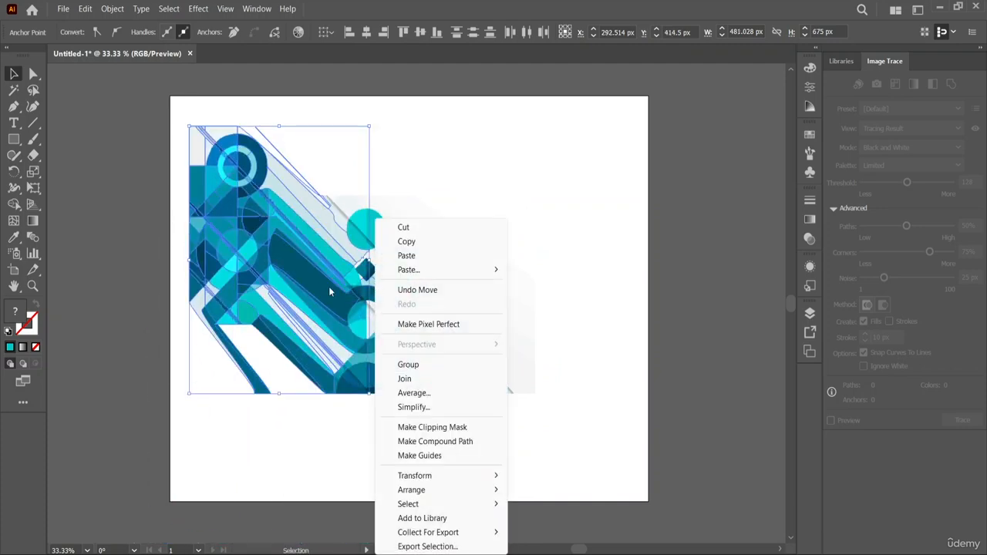
{"action": "right_click", "coordinate": [329, 286]}
{"action": "left_click", "coordinate": [456, 174]}
{"action": "left_click", "coordinate": [456, 173]}
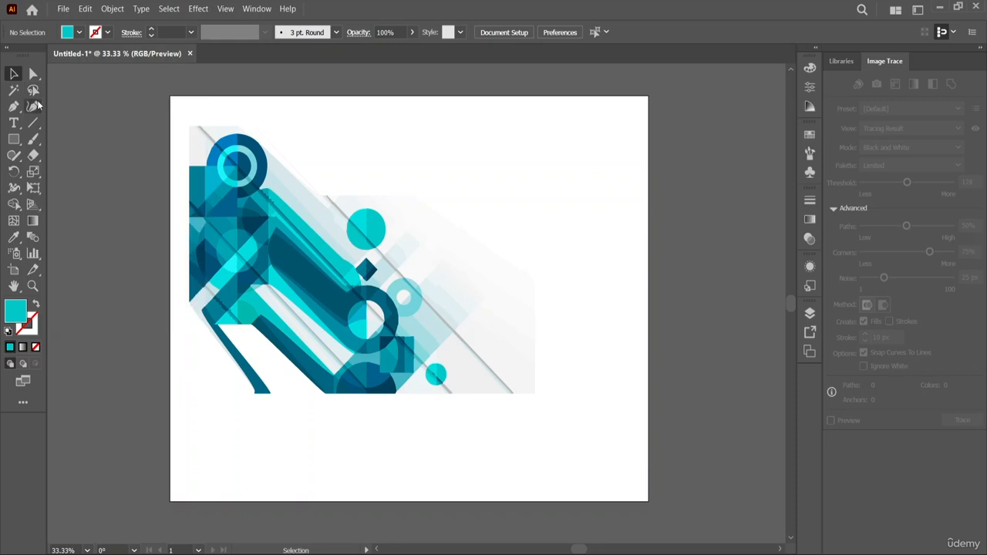
Step: Select all of the distorted artwork and delete it from the artboard
{"action": "left_click", "coordinate": [34, 92]}
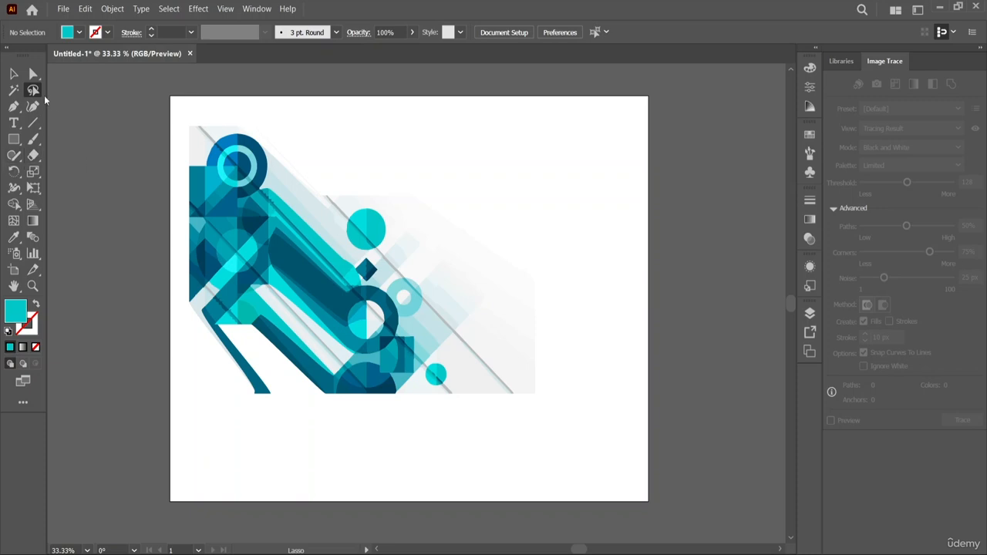
{"action": "left_click", "coordinate": [13, 73]}
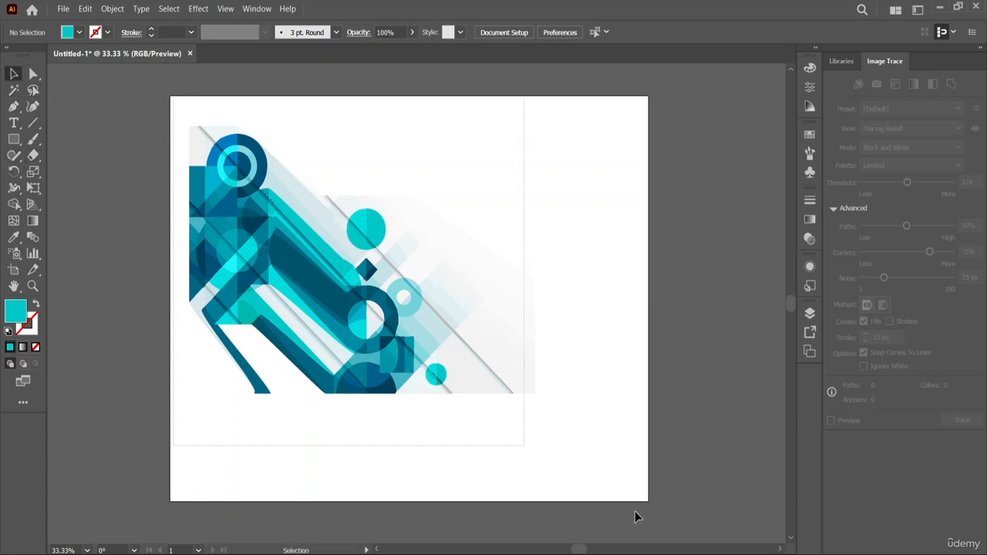
{"action": "key", "text": "ctrl+a"}
{"action": "key", "text": "Delete"}
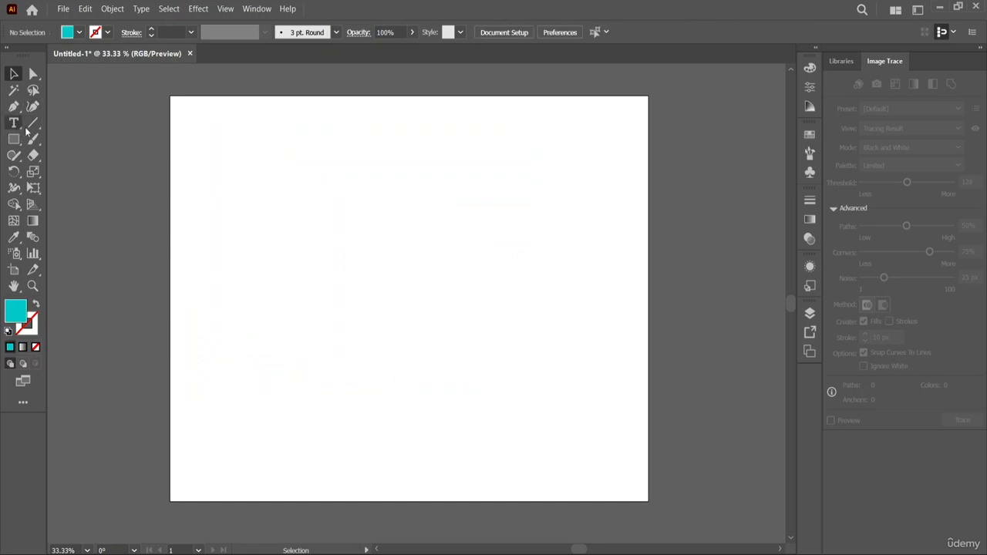
Step: Place a row of five separate "Lorem ipsum" placeholder texts across the upper part of the artboard with the Type tool
{"action": "key", "text": "t"}
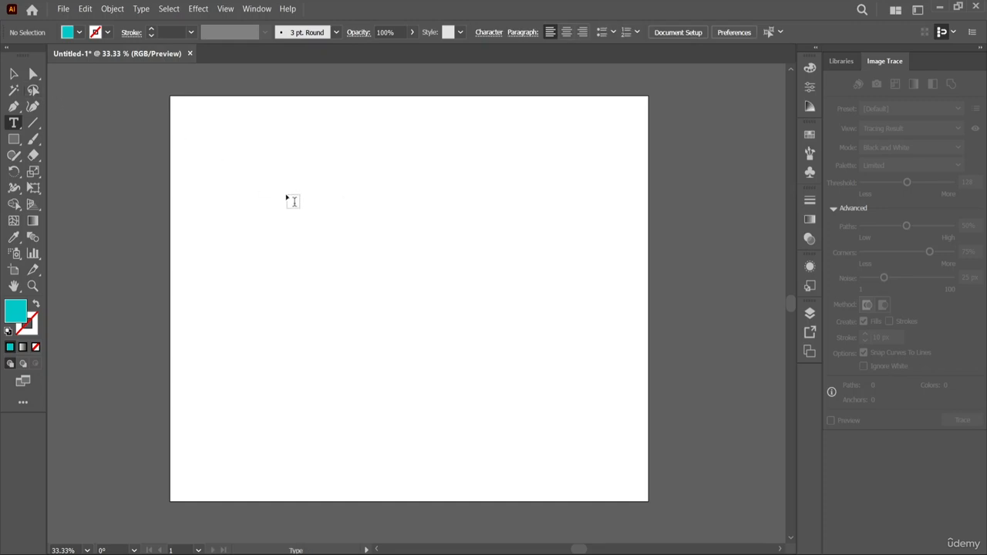
{"action": "left_click", "coordinate": [286, 198]}
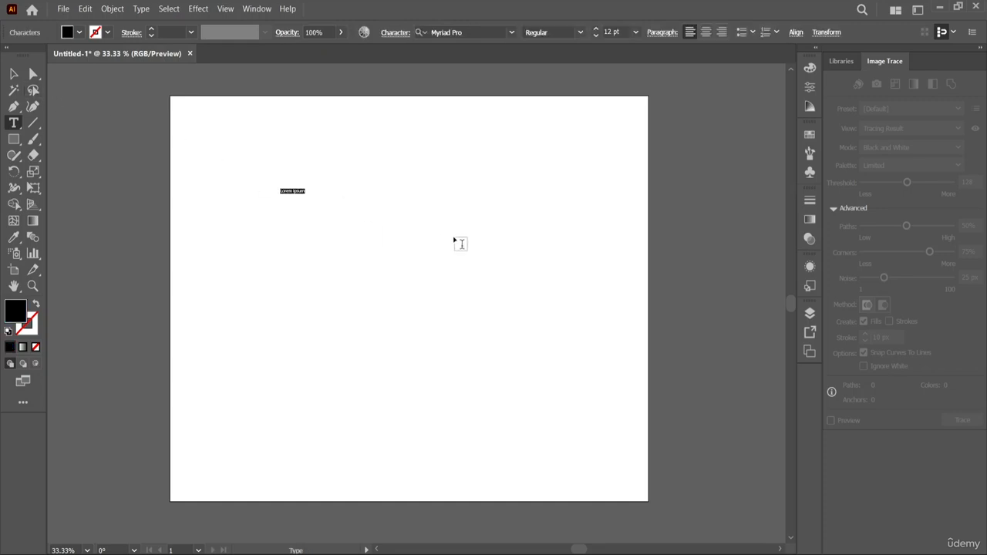
{"action": "left_click", "coordinate": [471, 214], "text": "ctrl"}
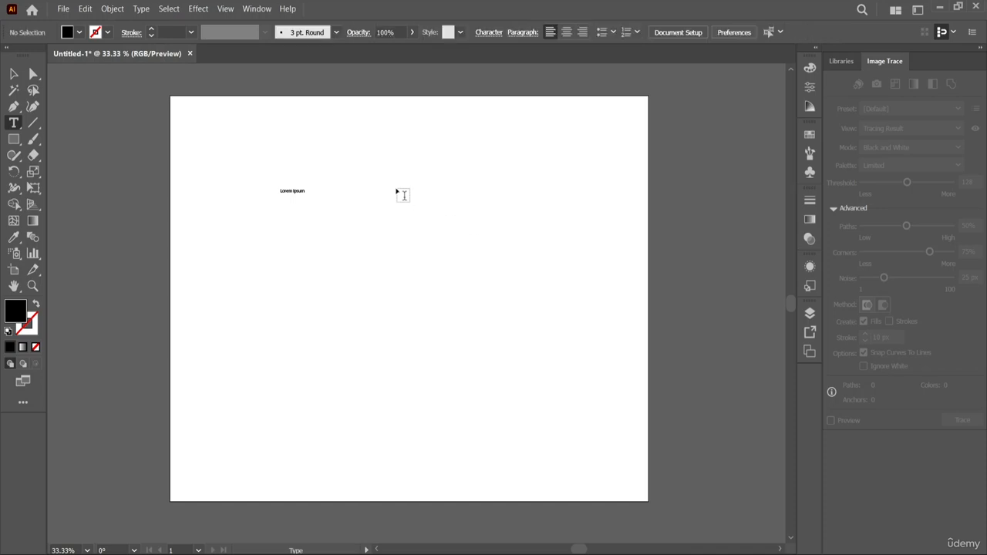
{"action": "left_click", "coordinate": [348, 196]}
{"action": "left_click", "coordinate": [406, 198], "text": "ctrl"}
{"action": "left_click", "coordinate": [401, 195]}
{"action": "left_click", "coordinate": [459, 193], "text": "ctrl"}
{"action": "left_click", "coordinate": [461, 193]}
{"action": "left_click", "coordinate": [494, 198], "text": "ctrl"}
{"action": "left_click", "coordinate": [519, 192]}
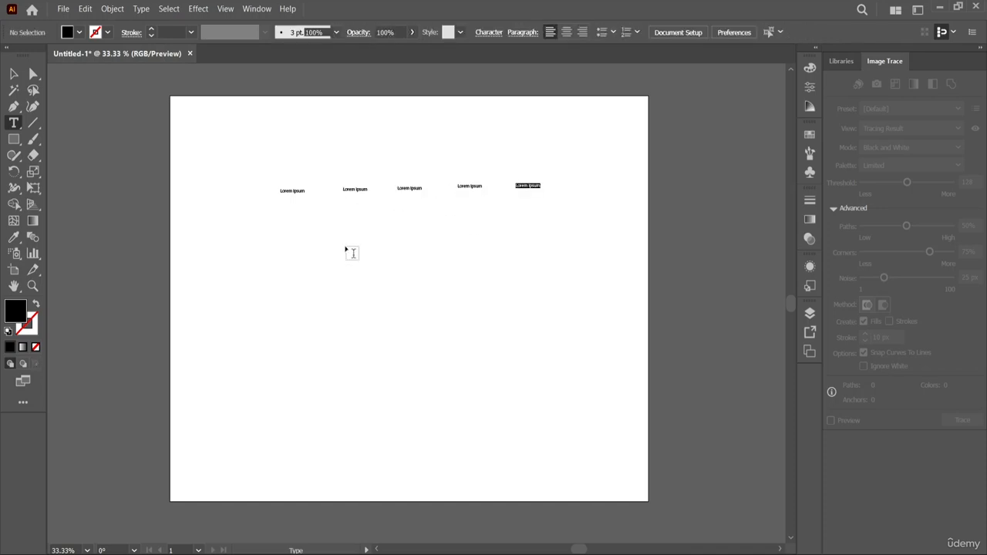
Step: Add a second row of four "Lorem ipsum" placeholder texts below the first row
{"action": "left_click", "coordinate": [254, 242], "text": "ctrl"}
{"action": "left_click", "coordinate": [253, 242]}
{"action": "left_click", "coordinate": [338, 238]}
{"action": "left_click", "coordinate": [382, 247]}
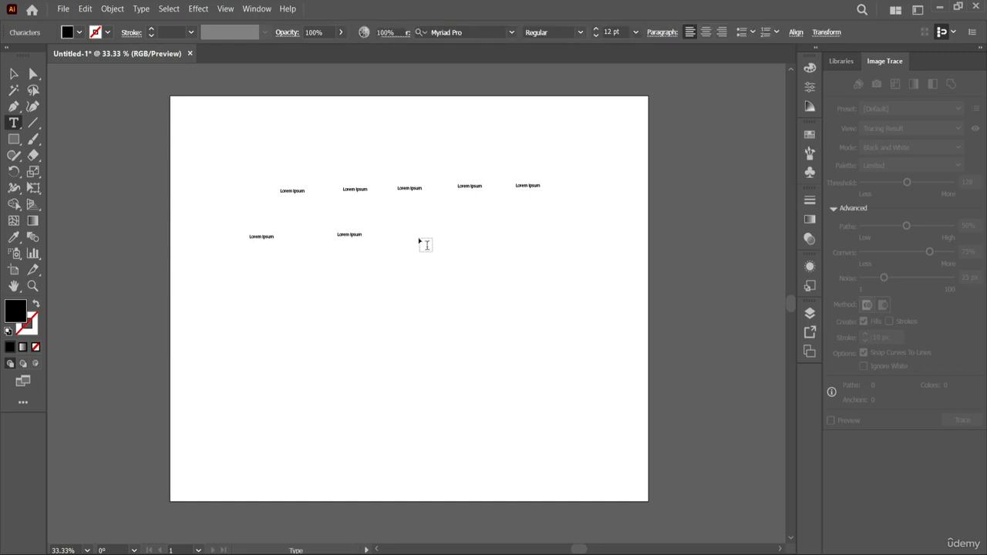
{"action": "left_click", "coordinate": [418, 237]}
{"action": "left_click", "coordinate": [469, 238]}
{"action": "left_click", "coordinate": [508, 236]}
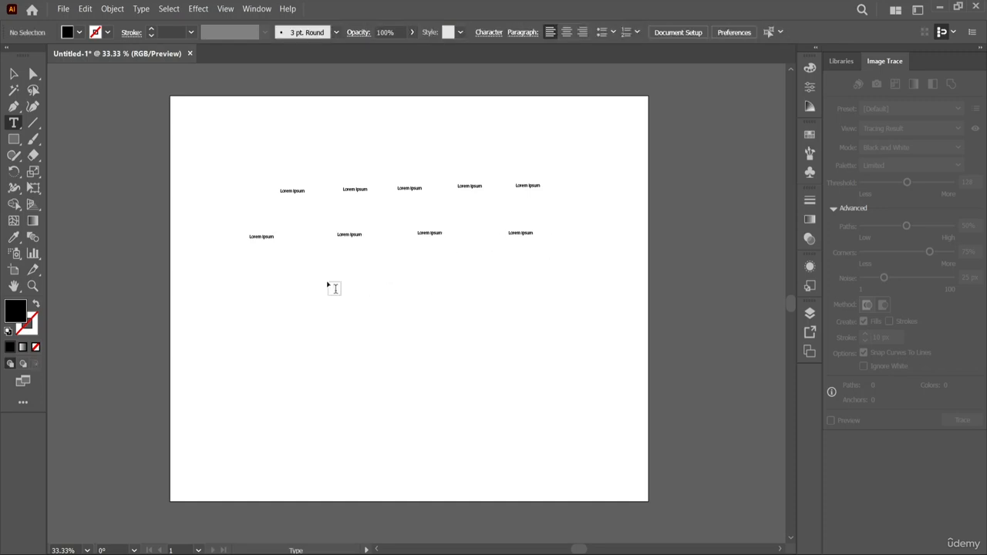
Step: Add a third row of three "Lorem ipsum" placeholder texts below the second row
{"action": "left_click", "coordinate": [281, 283]}
{"action": "left_click", "coordinate": [409, 288]}
{"action": "left_click", "coordinate": [470, 289]}
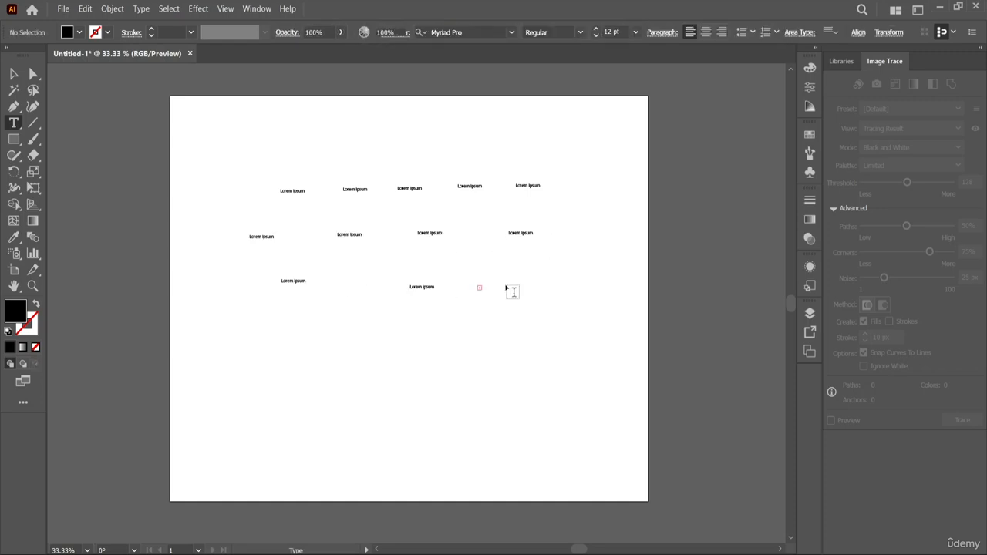
{"action": "left_click", "coordinate": [506, 286]}
Step: Delete the stray small text frame between the last two placeholder texts of the third row
{"action": "left_click", "coordinate": [14, 74]}
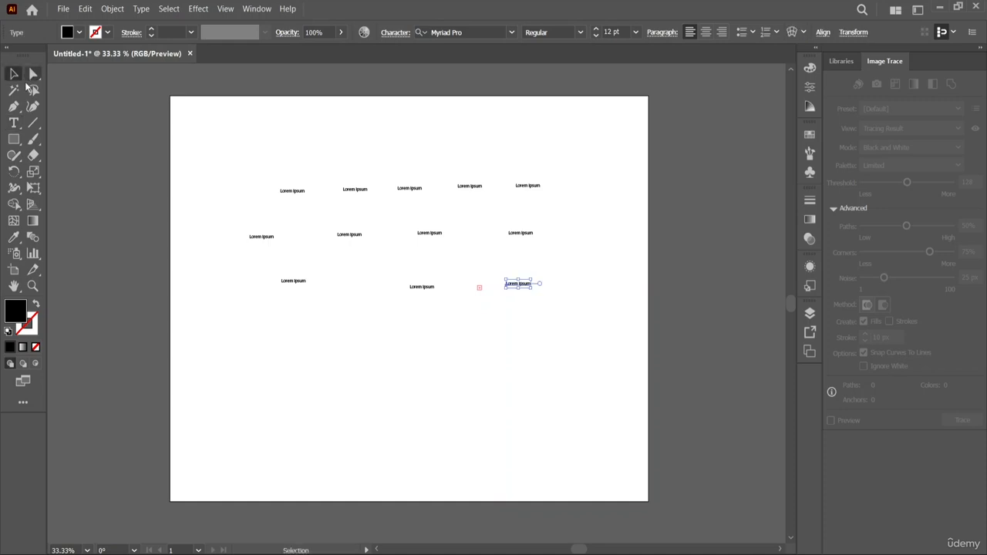
{"action": "left_click", "coordinate": [463, 310]}
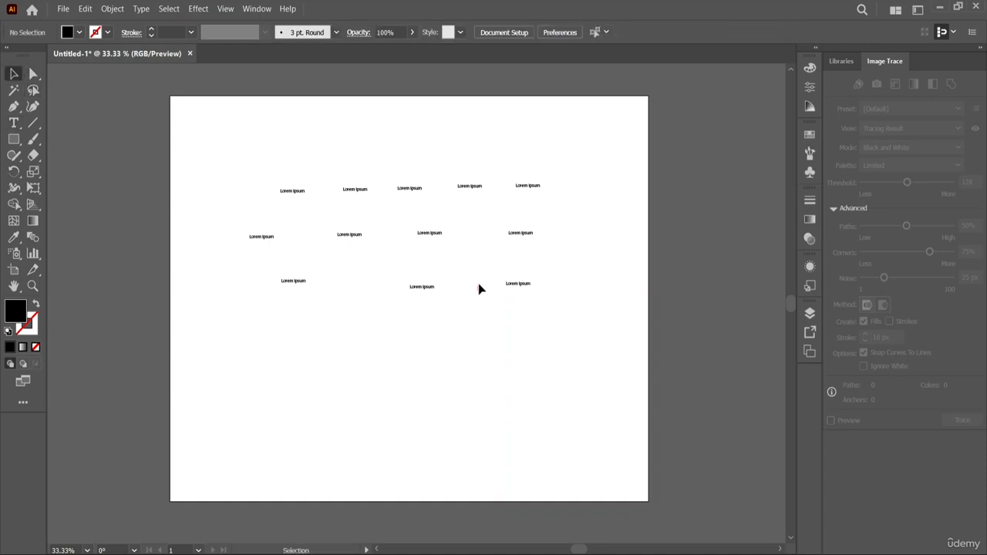
{"action": "left_click", "coordinate": [478, 288]}
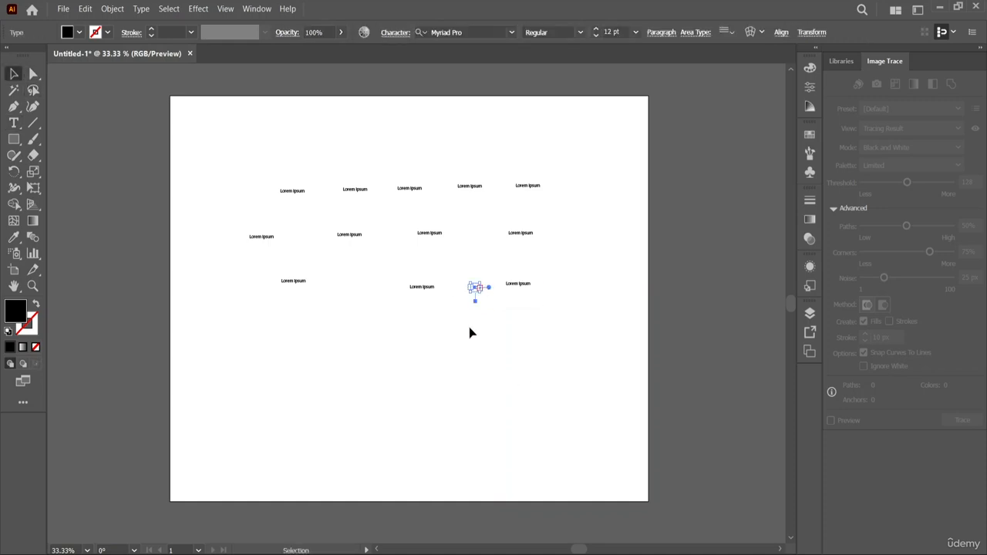
{"action": "key", "text": "Delete"}
Step: Try to select all matching placeholder texts with the Magic Wand from the first "Lorem ipsum" in the top row
{"action": "scroll", "coordinate": [410, 357], "scroll_direction": "up", "scroll_amount": 1}
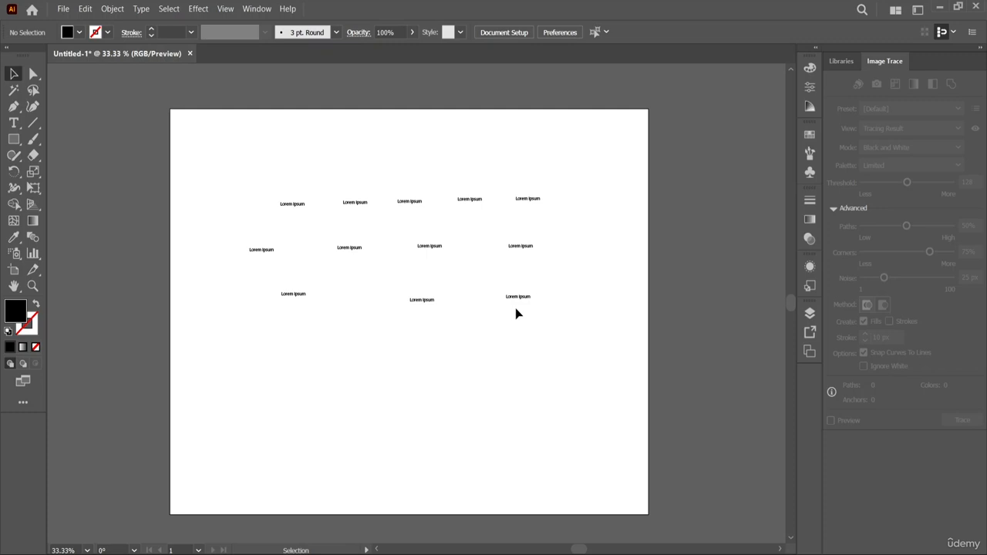
{"action": "key", "text": "z"}
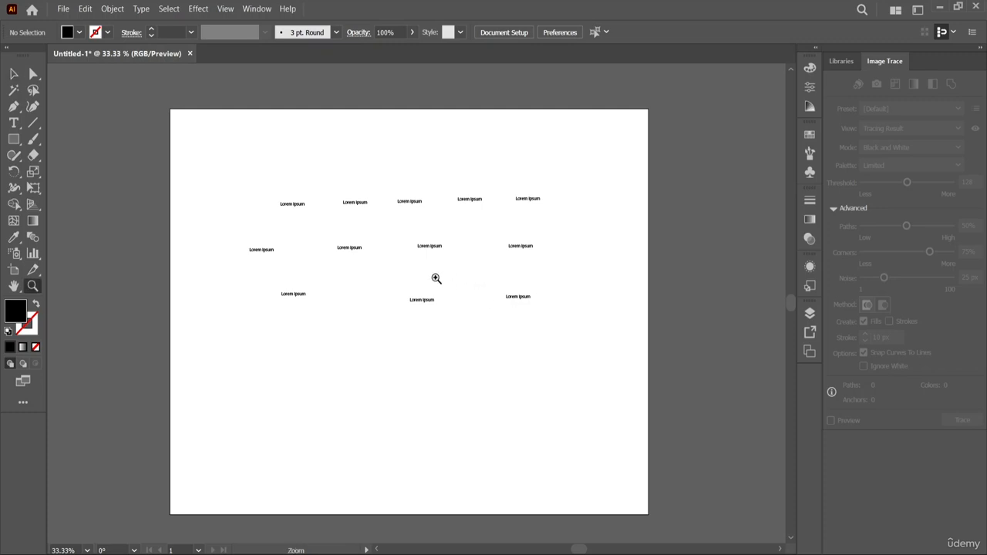
{"action": "left_click", "coordinate": [437, 279]}
{"action": "key", "text": "space"}
{"action": "left_click_drag", "start_coordinate": [378, 285], "coordinate": [469, 311]}
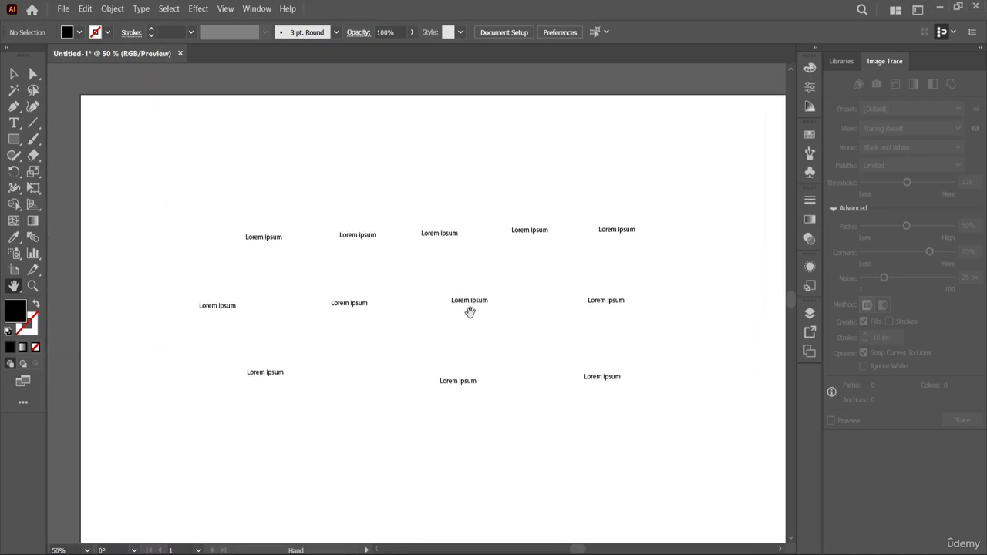
{"action": "left_click", "coordinate": [430, 307]}
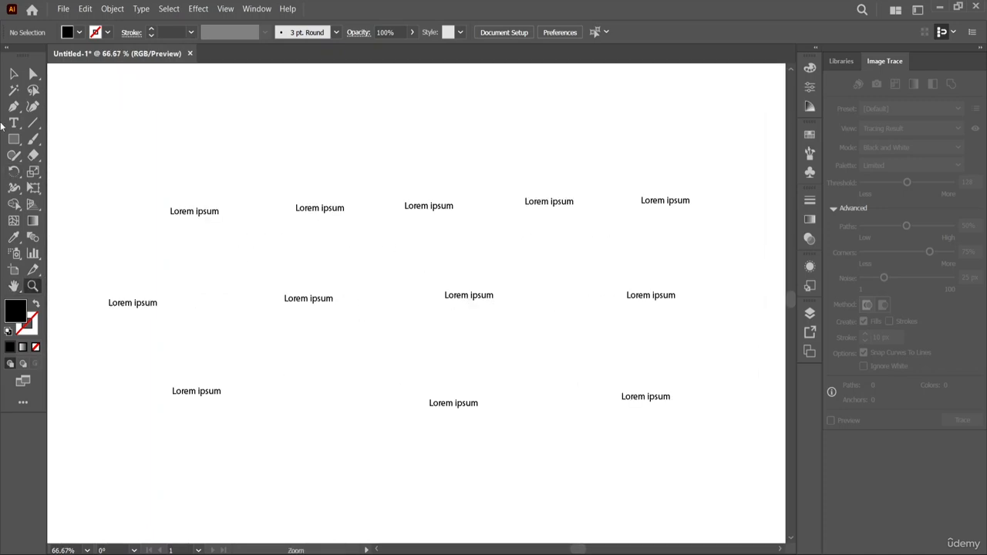
{"action": "left_click", "coordinate": [14, 73]}
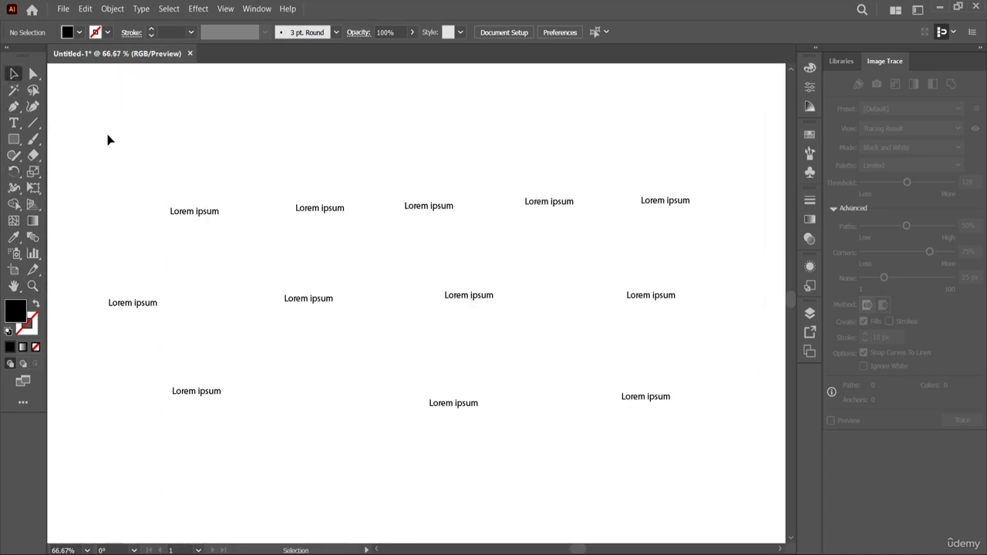
{"action": "left_click", "coordinate": [13, 89]}
{"action": "left_click", "coordinate": [214, 216]}
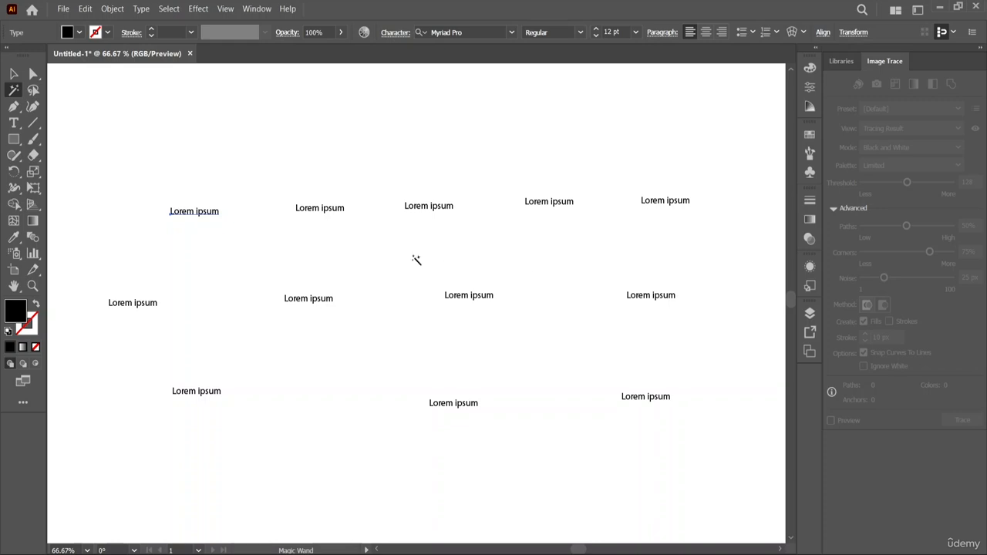
{"action": "key", "text": "v"}
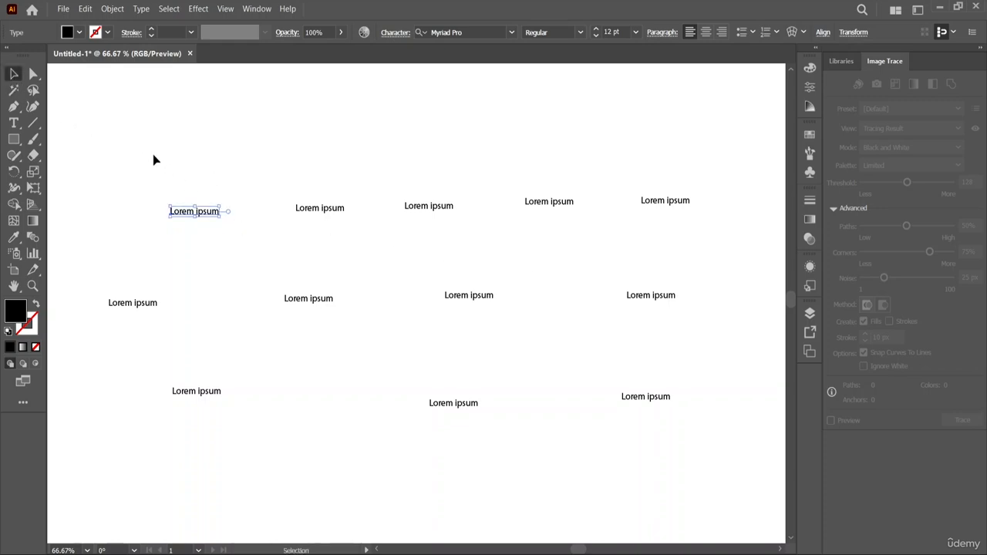
Step: Select all the placeholder texts, convert them to outlines and clear the selection
{"action": "left_click_drag", "start_coordinate": [99, 139], "coordinate": [707, 454]}
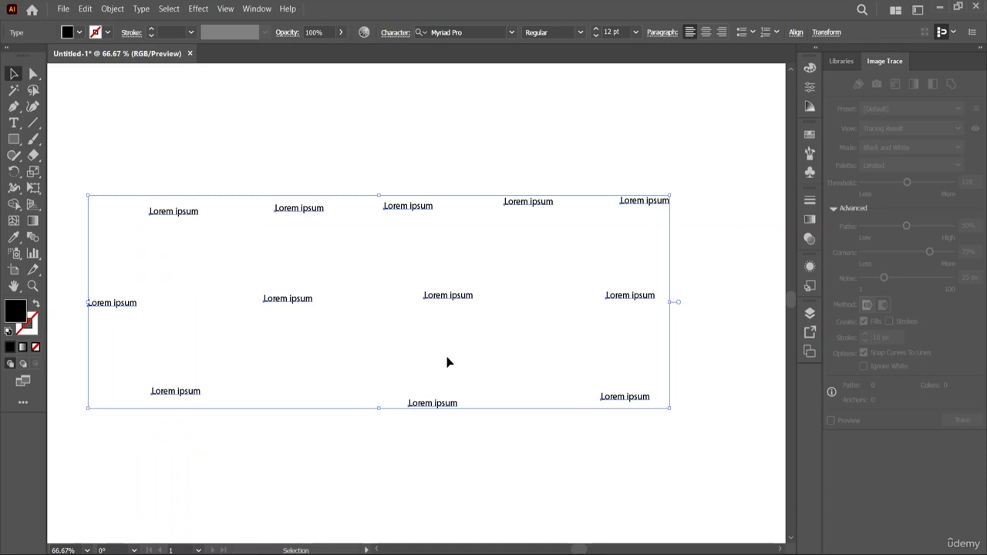
{"action": "right_click", "coordinate": [320, 300]}
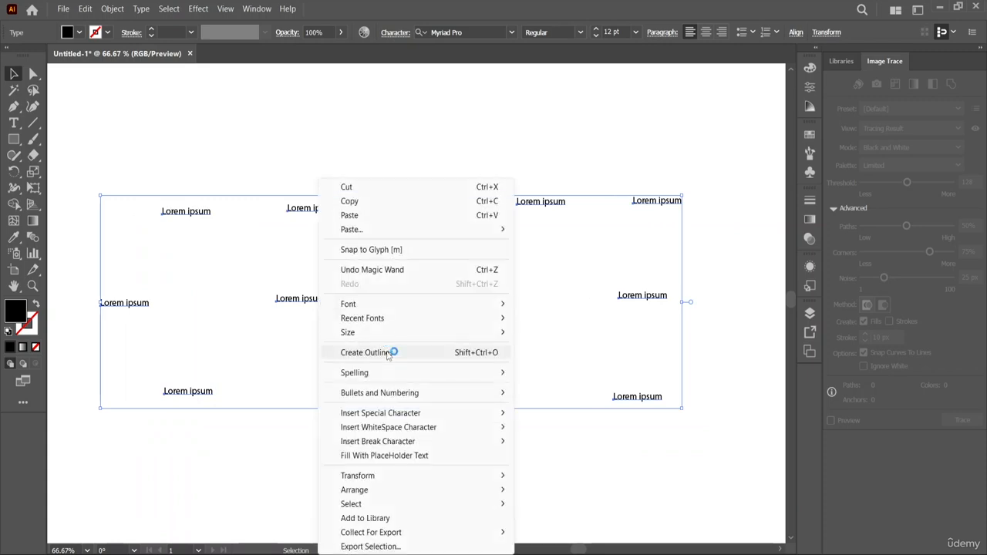
{"action": "left_click", "coordinate": [481, 355]}
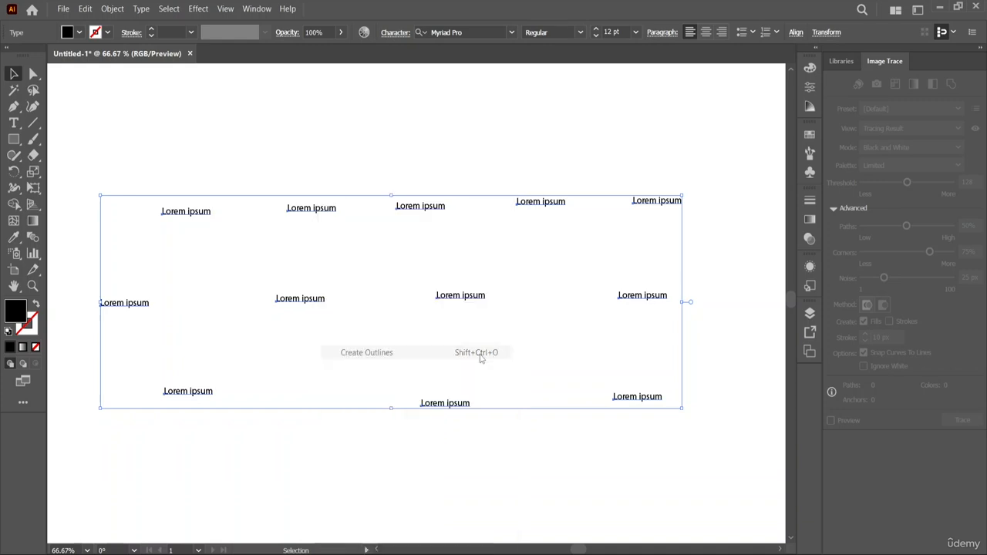
{"action": "left_click", "coordinate": [300, 156]}
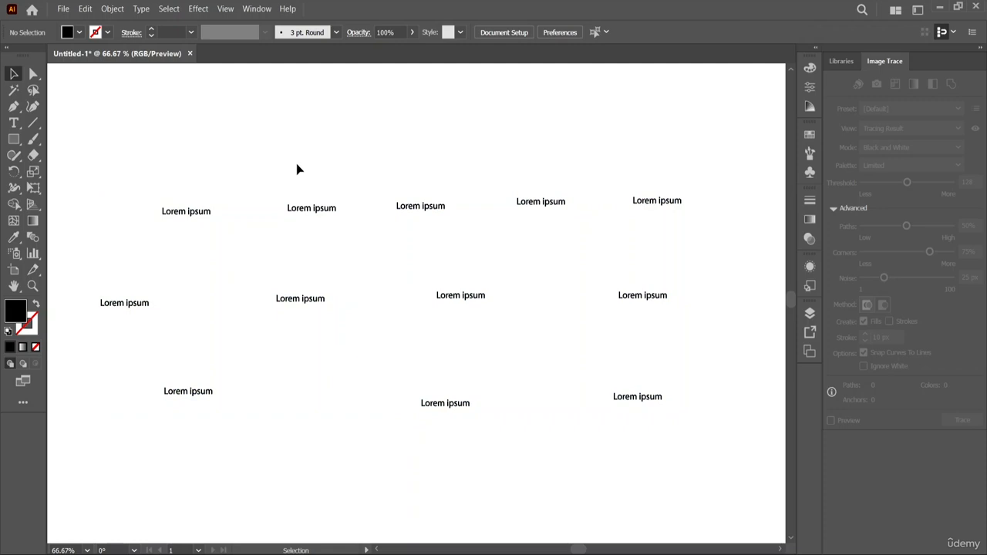
Step: Fill the first "Lorem ipsum" of the top row with green (00E94F) and deselect it
{"action": "left_click_drag", "start_coordinate": [139, 192], "coordinate": [223, 244]}
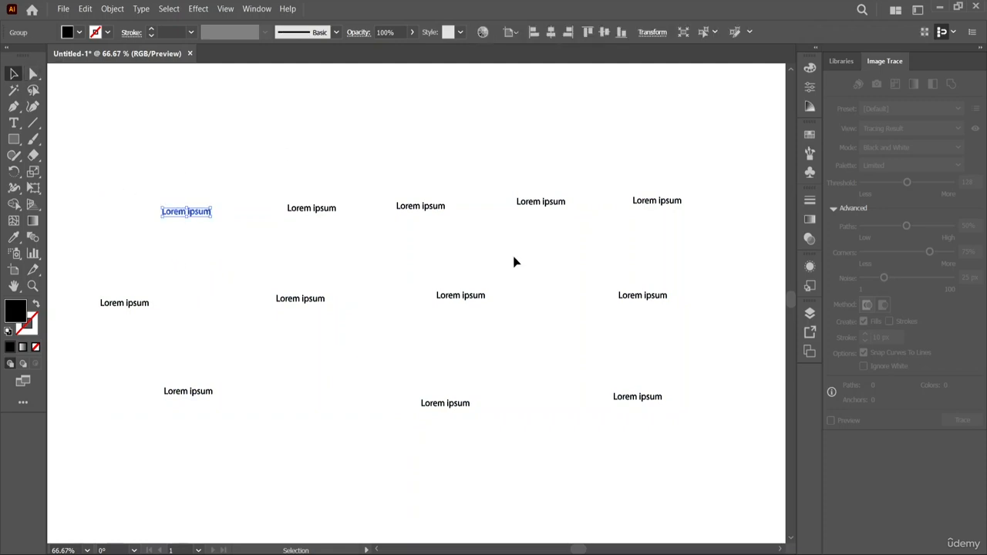
{"action": "left_click", "coordinate": [808, 68]}
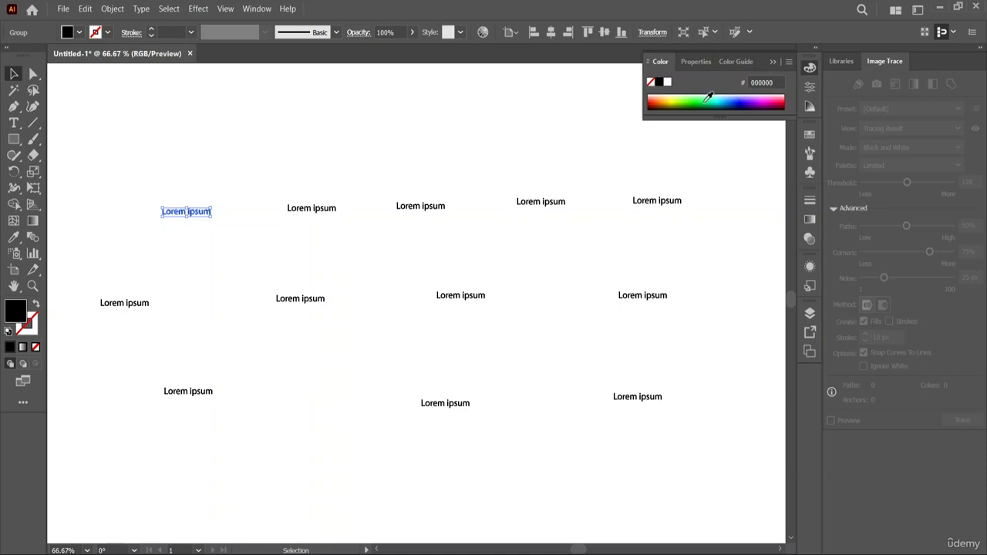
{"action": "left_click", "coordinate": [704, 94]}
{"action": "left_click", "coordinate": [308, 185]}
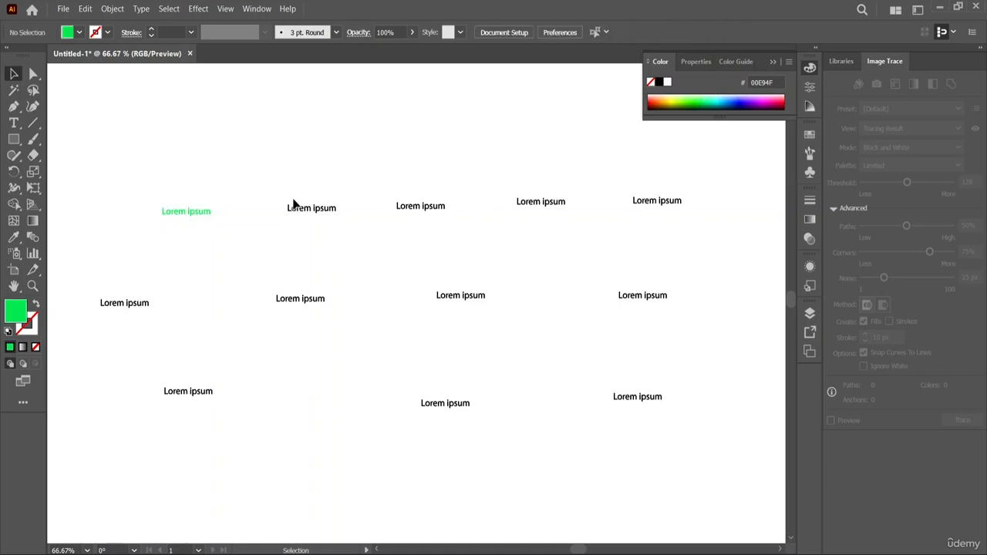
{"action": "left_click", "coordinate": [313, 218]}
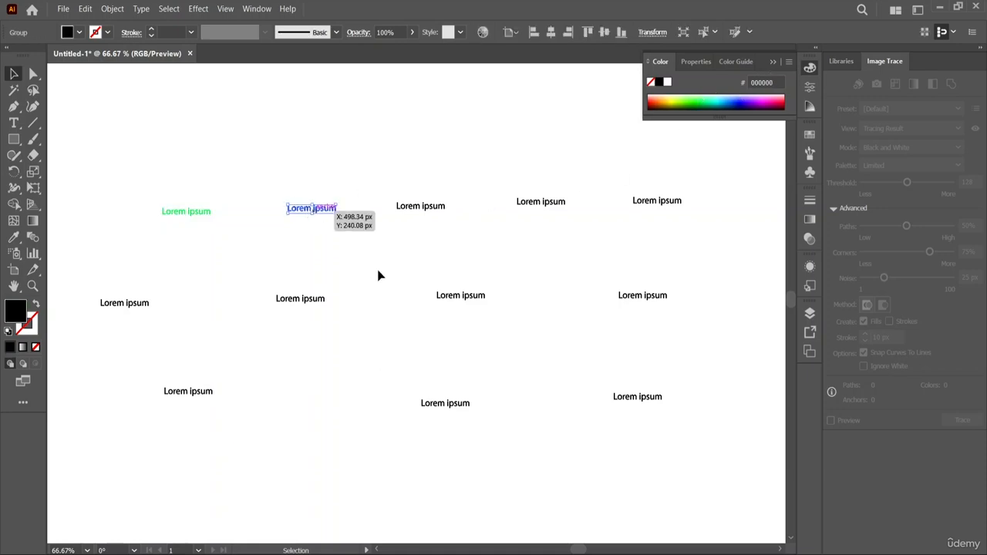
{"action": "left_click", "coordinate": [468, 300]}
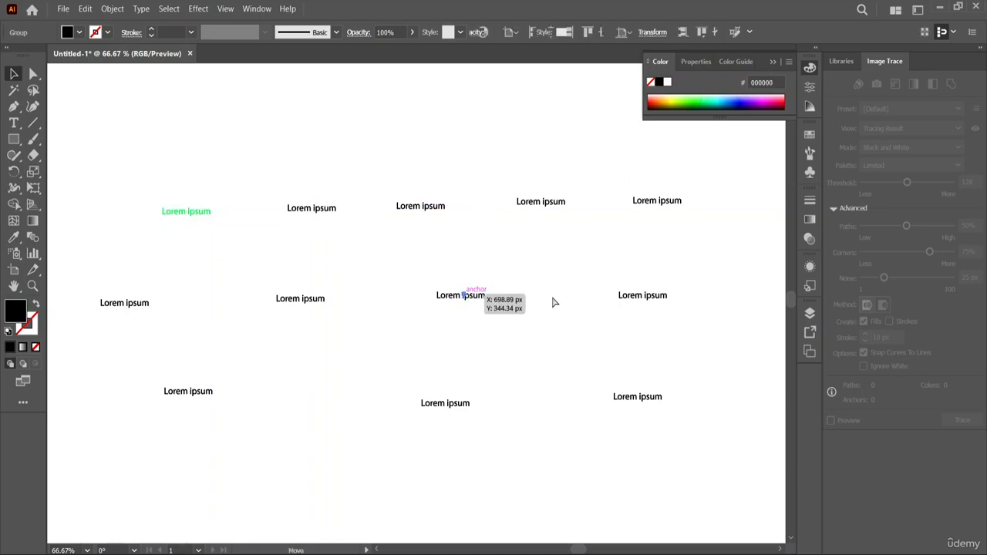
{"action": "left_click", "coordinate": [310, 213]}
{"action": "left_click", "coordinate": [455, 300]}
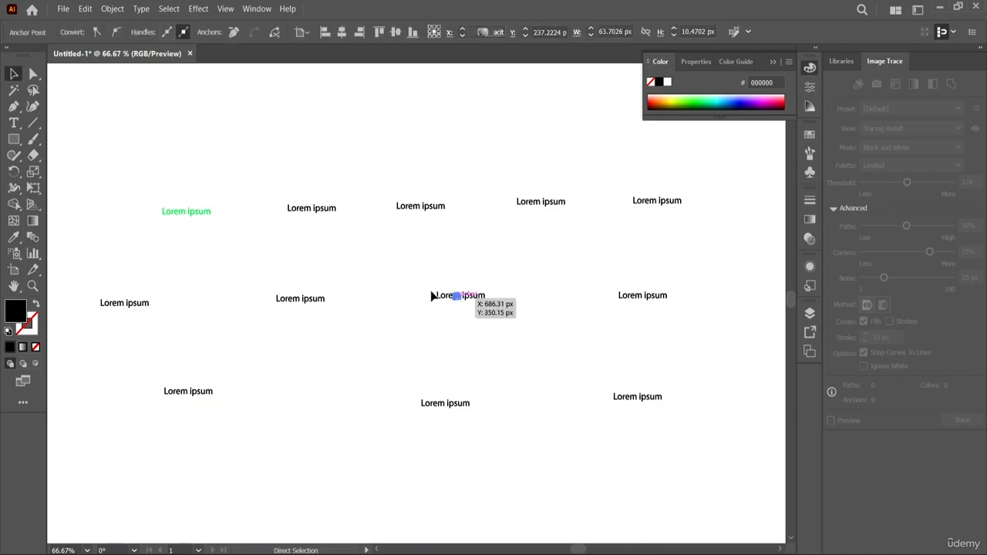
{"action": "left_click", "coordinate": [311, 210]}
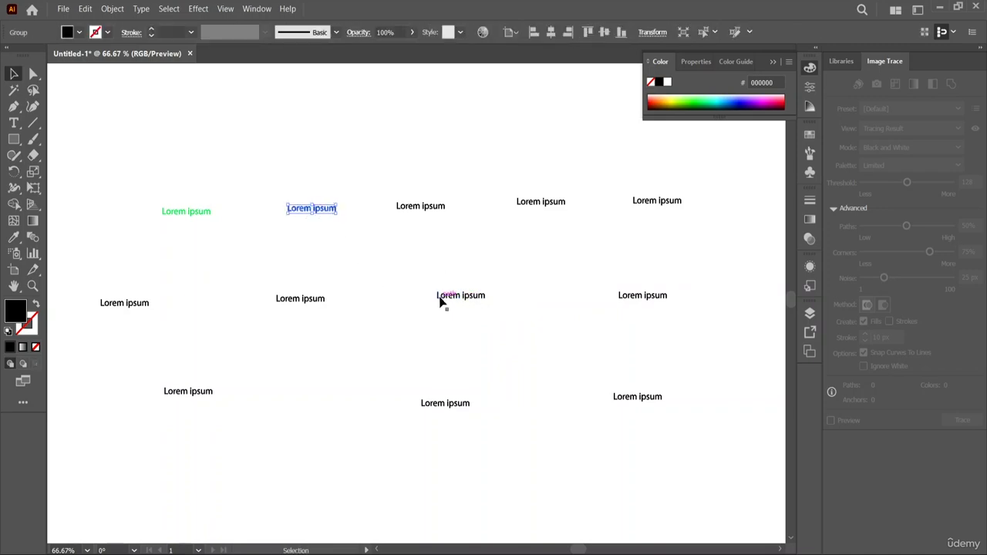
{"action": "left_click", "coordinate": [465, 301]}
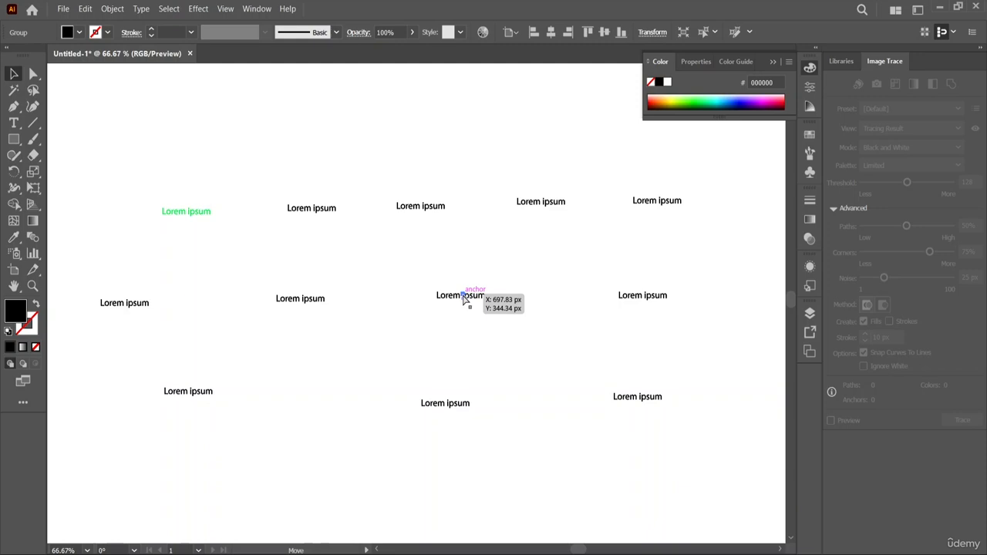
{"action": "left_click", "coordinate": [398, 269]}
Step: Fill the top row's second text with yellow-green (B3D400) and the middle row's third text with yellow (E9E600)
{"action": "left_click_drag", "start_coordinate": [271, 171], "coordinate": [355, 240]}
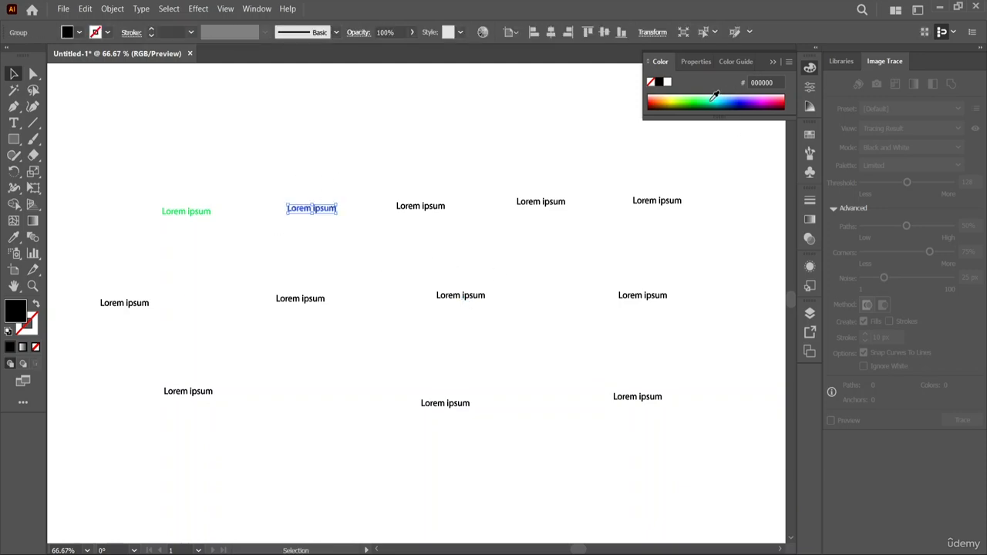
{"action": "left_click", "coordinate": [677, 96]}
{"action": "left_click_drag", "start_coordinate": [414, 270], "coordinate": [501, 336]}
{"action": "left_click", "coordinate": [673, 97]}
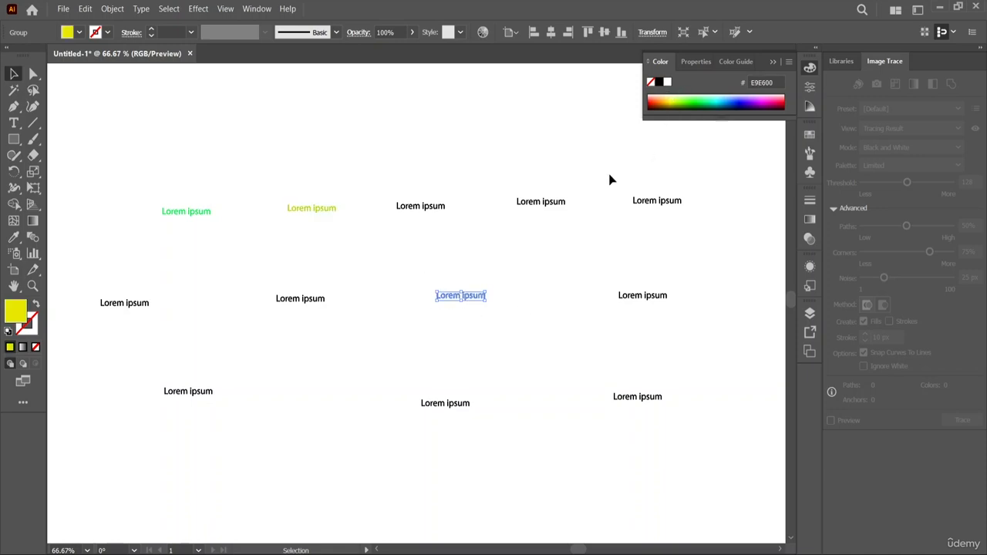
{"action": "left_click", "coordinate": [537, 275]}
Step: Fill the last text of the middle row with dark blue (0E006A) and the last text of the third row with light purple (836AFF)
{"action": "left_click_drag", "start_coordinate": [619, 278], "coordinate": [673, 326]}
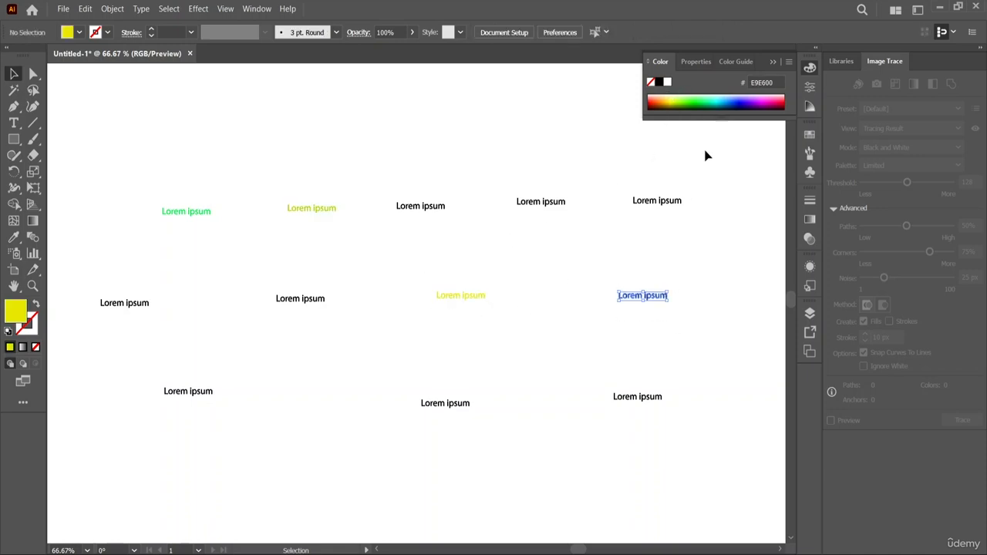
{"action": "left_click", "coordinate": [755, 106]}
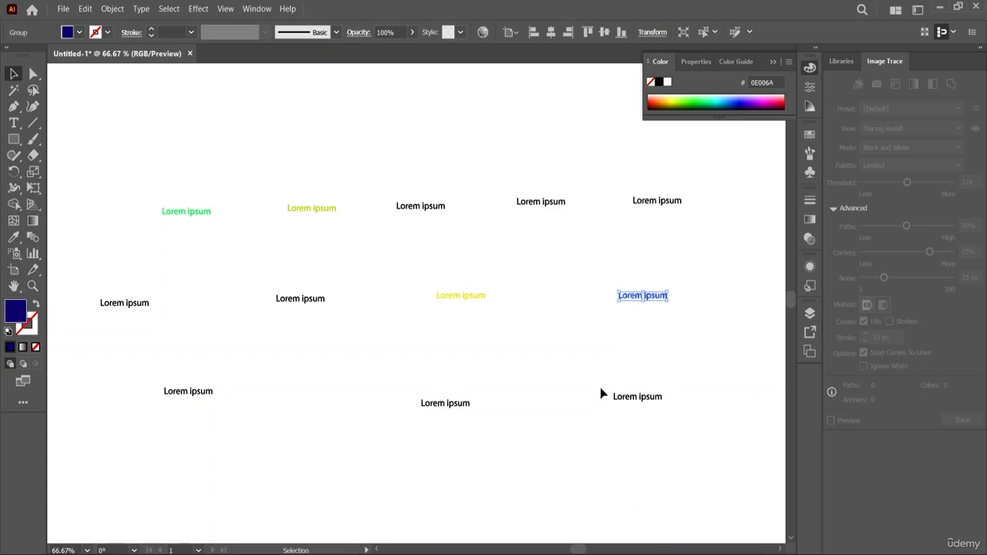
{"action": "left_click_drag", "start_coordinate": [600, 387], "coordinate": [702, 438]}
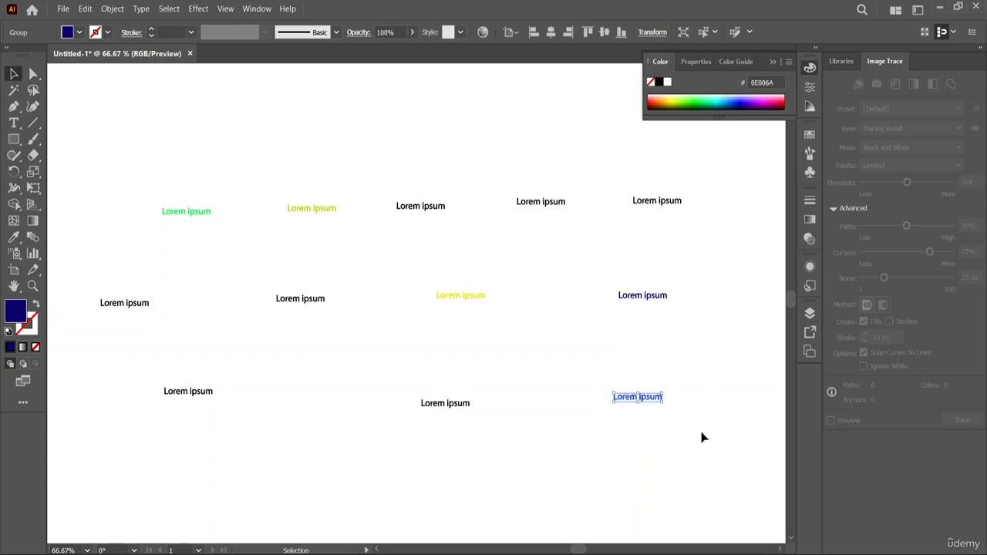
{"action": "left_click", "coordinate": [744, 102]}
{"action": "left_click", "coordinate": [691, 279]}
Step: Recolour the last text of the middle row, trying purple (4B007F) before settling on green, and deselect it
{"action": "left_click_drag", "start_coordinate": [586, 263], "coordinate": [703, 330]}
{"action": "left_click", "coordinate": [756, 100]}
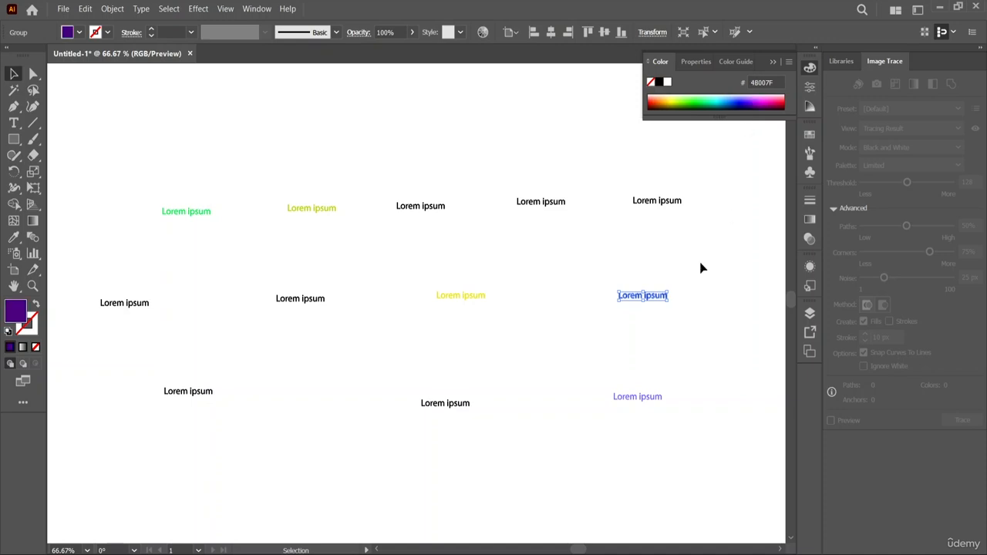
{"action": "left_click", "coordinate": [702, 331]}
{"action": "left_click_drag", "start_coordinate": [609, 273], "coordinate": [729, 354]}
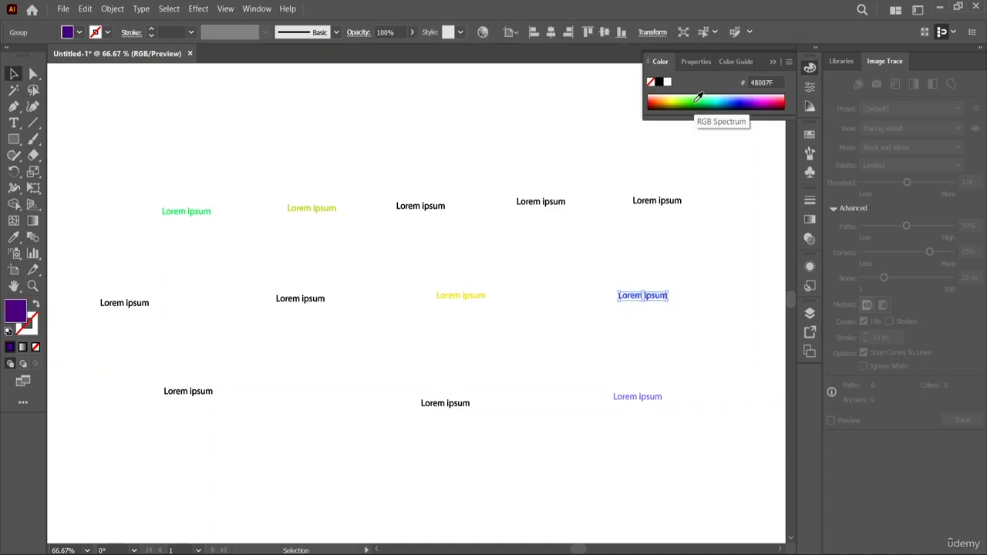
{"action": "left_click", "coordinate": [697, 102]}
{"action": "left_click", "coordinate": [705, 249]}
Step: Fill the top row's last text with pink (FF156A) and its fourth text with crimson (D4004D)
{"action": "left_click_drag", "start_coordinate": [719, 247], "coordinate": [719, 247]}
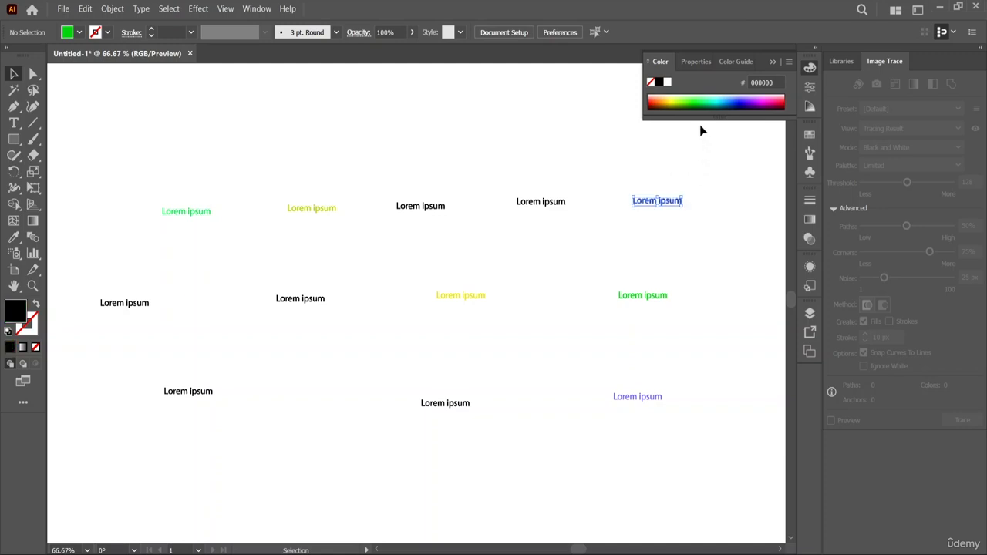
{"action": "left_click", "coordinate": [779, 95]}
{"action": "left_click", "coordinate": [709, 270]}
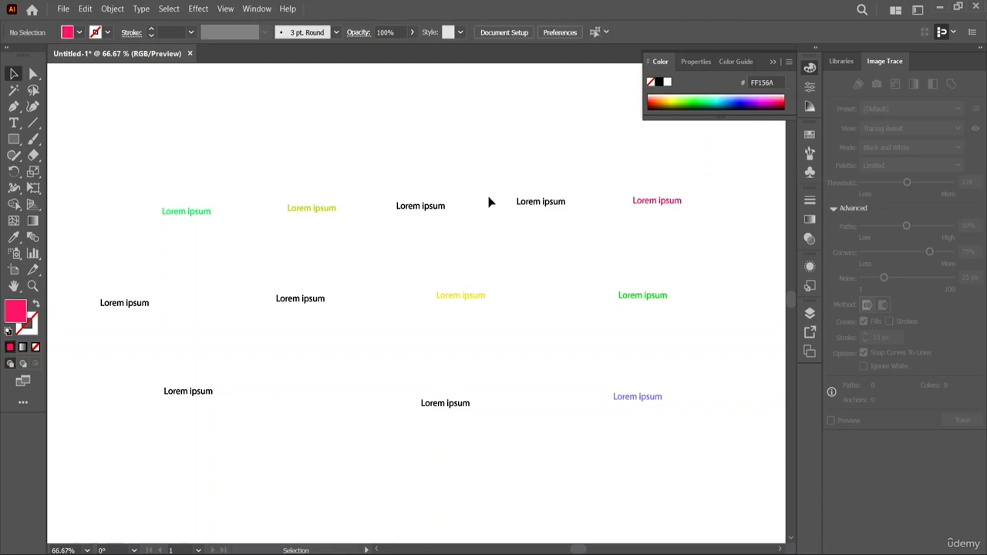
{"action": "left_click_drag", "start_coordinate": [491, 182], "coordinate": [623, 227]}
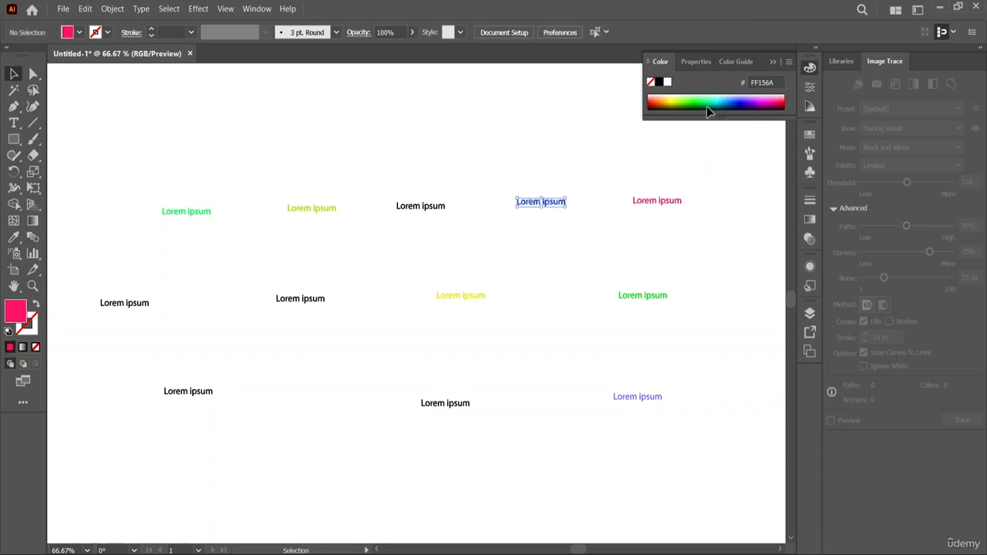
{"action": "left_click", "coordinate": [771, 104]}
{"action": "left_click", "coordinate": [628, 222]}
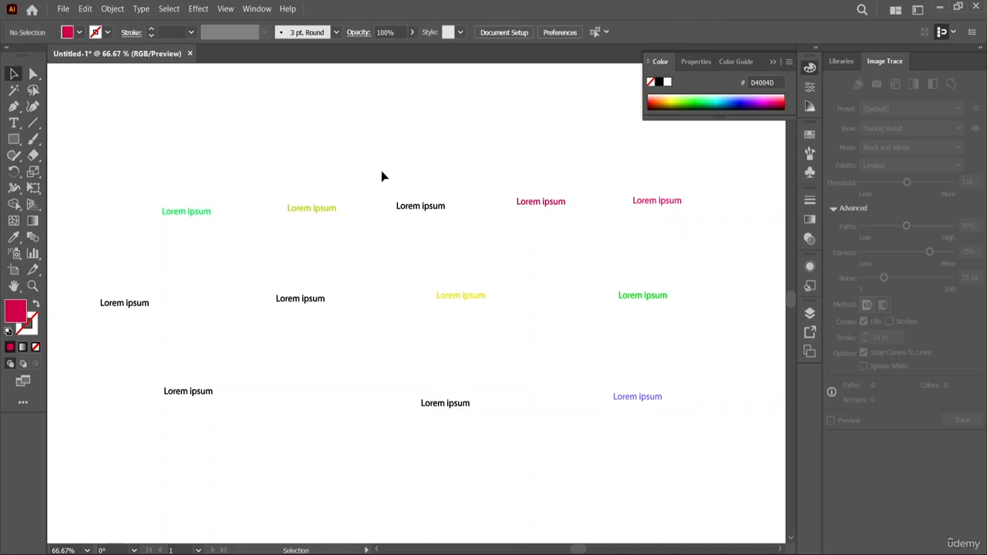
Step: Fill the third text of the top row with pale yellow (EBFF7F) and deselect it
{"action": "left_click_drag", "start_coordinate": [381, 177], "coordinate": [473, 235]}
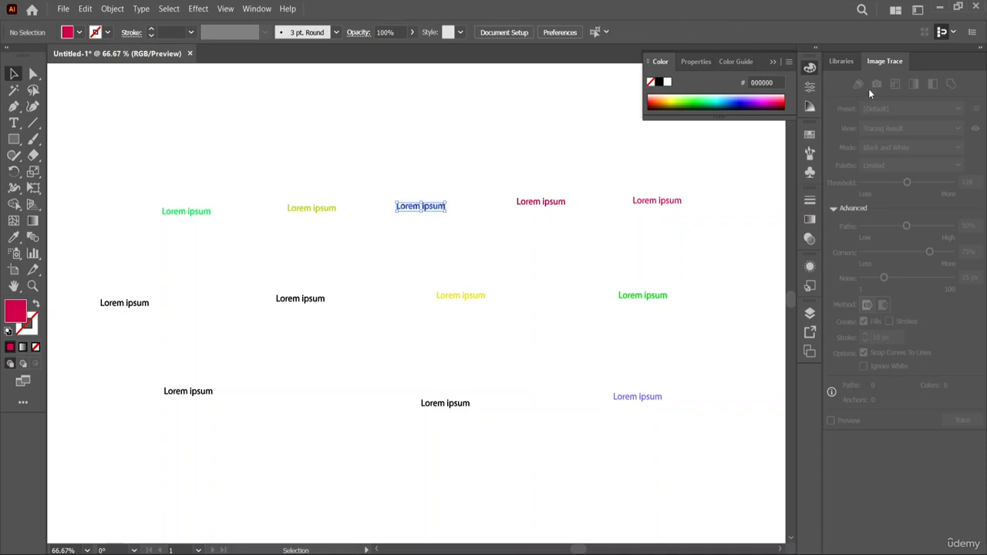
{"action": "left_click", "coordinate": [676, 86]}
{"action": "left_click", "coordinate": [574, 254]}
Step: Select all the placeholder texts, scale them up together slightly about their common centre and clear the selection
{"action": "left_click_drag", "start_coordinate": [122, 170], "coordinate": [680, 431]}
{"action": "left_click_drag", "start_coordinate": [683, 390], "coordinate": [762, 461]}
{"action": "left_click", "coordinate": [654, 484]}
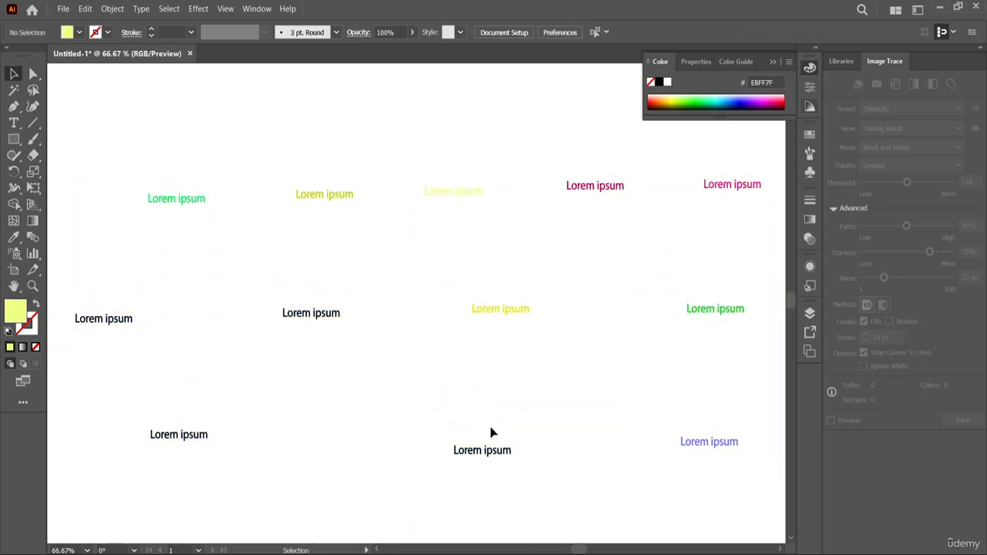
Step: Select the top row's green text with the Magic Wand, check the tool's Fill Color tolerance and clear the selection
{"action": "left_click", "coordinate": [13, 90]}
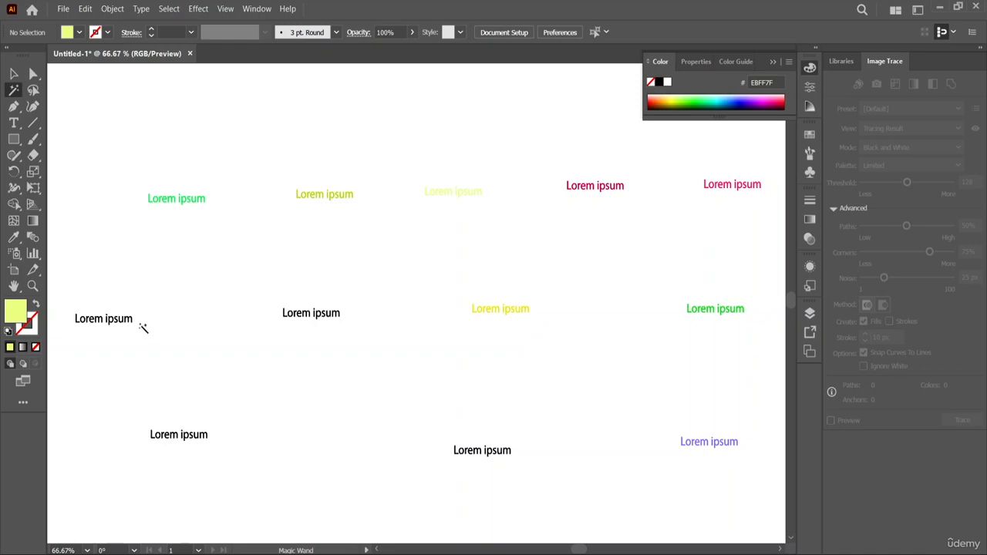
{"action": "left_click", "coordinate": [190, 201]}
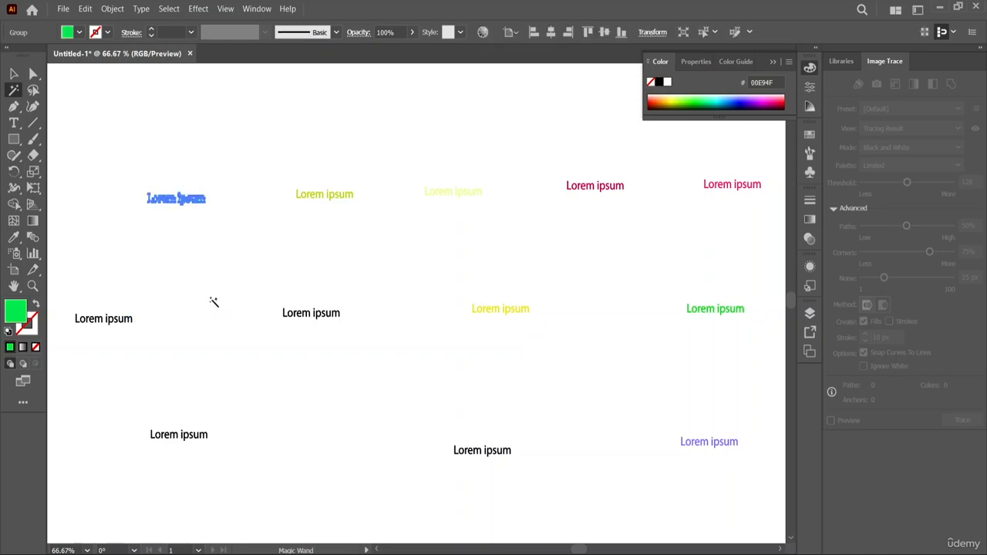
{"action": "double_click", "coordinate": [17, 93]}
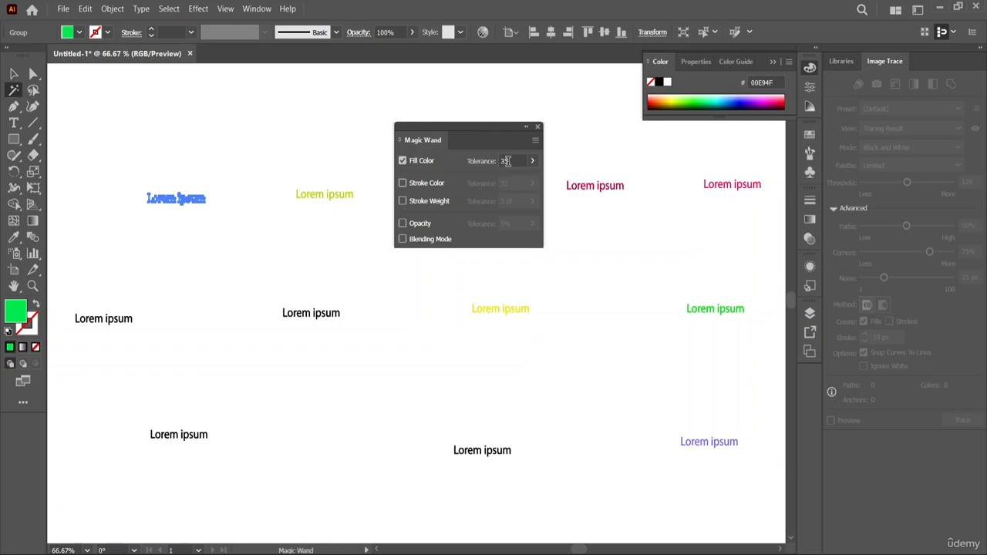
{"action": "left_click", "coordinate": [322, 249]}
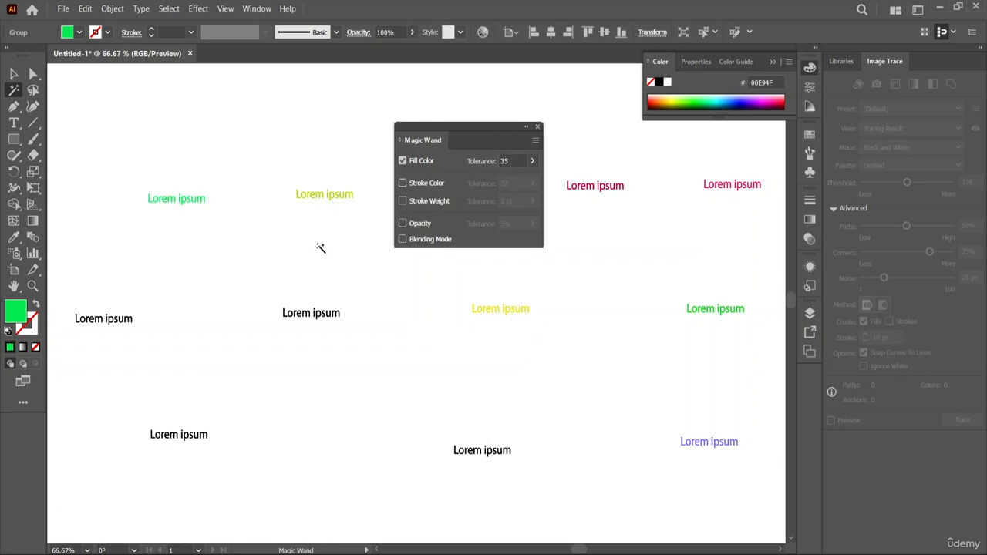
{"action": "left_click", "coordinate": [538, 127]}
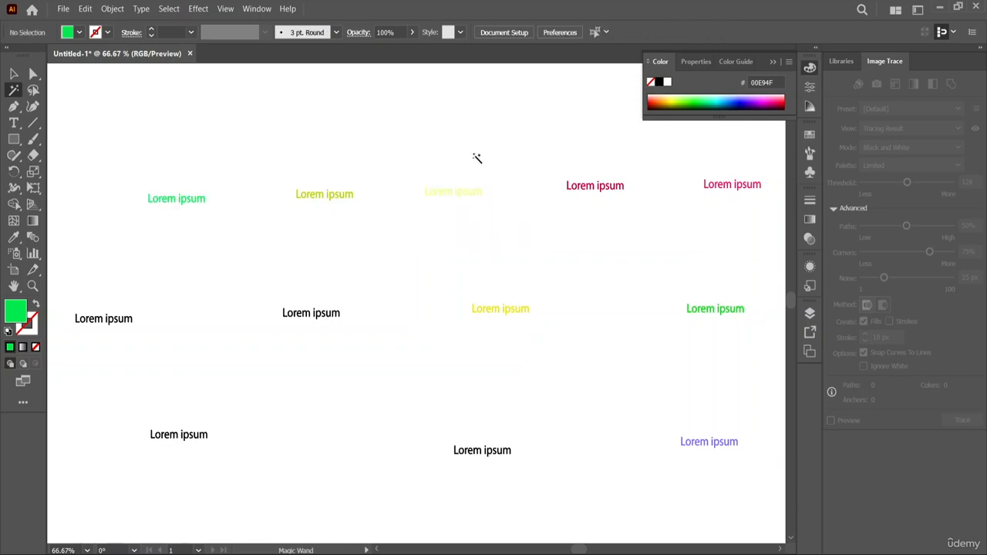
Step: Select the yellow and yellow-green texts with the Magic Wand and move them about 184 px left and 131 px up
{"action": "left_click", "coordinate": [447, 193]}
{"action": "left_click", "coordinate": [484, 312]}
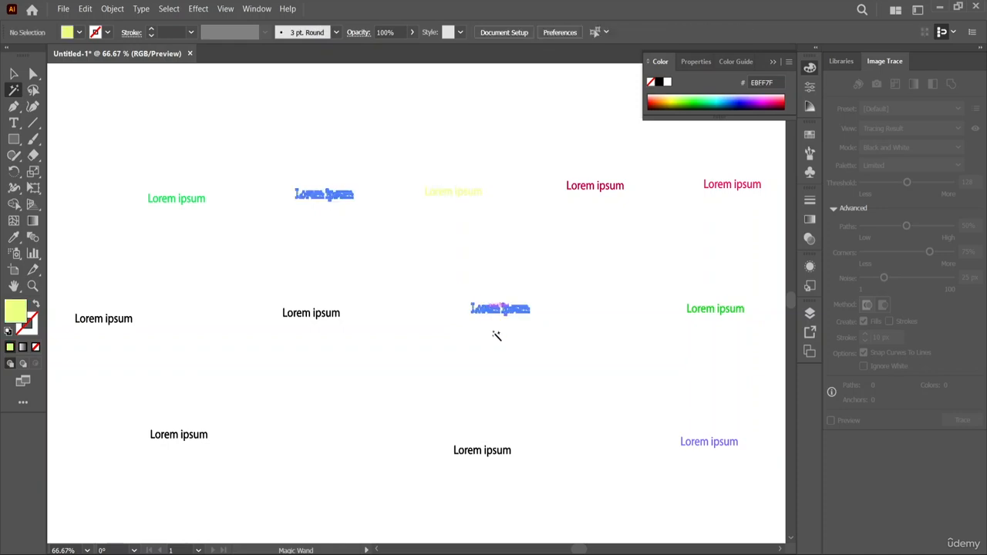
{"action": "left_click", "coordinate": [13, 73]}
{"action": "left_click_drag", "start_coordinate": [334, 197], "coordinate": [194, 95]}
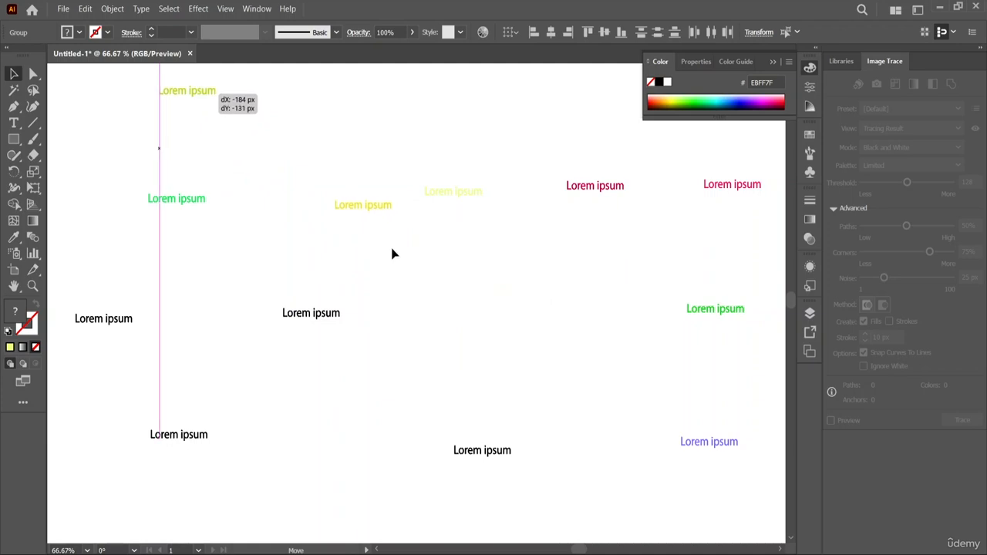
{"action": "left_click", "coordinate": [421, 261]}
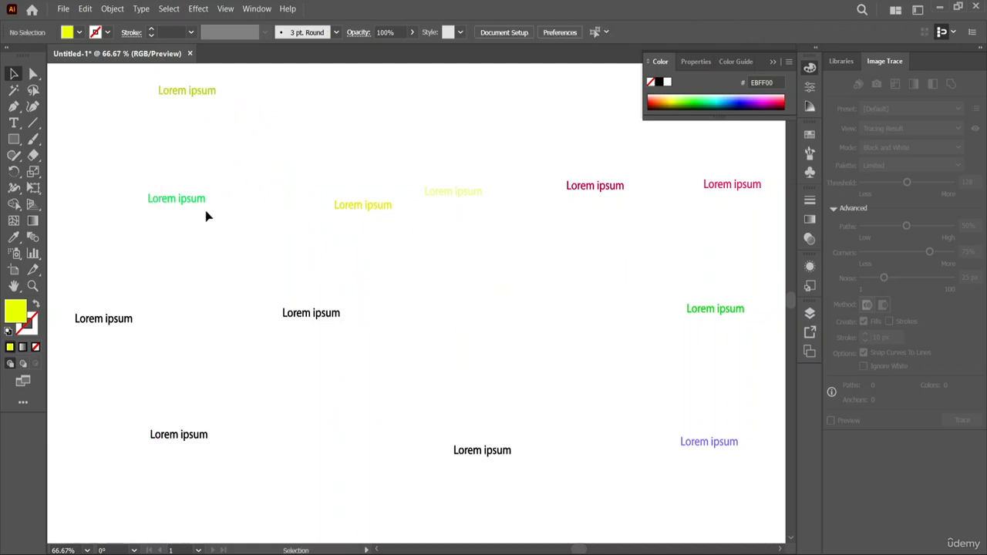
Step: Select the texts of matching fill with the Magic Wand, one colour at a time: black, crimson, green and light purple
{"action": "left_click", "coordinate": [14, 89]}
{"action": "left_click", "coordinate": [97, 323]}
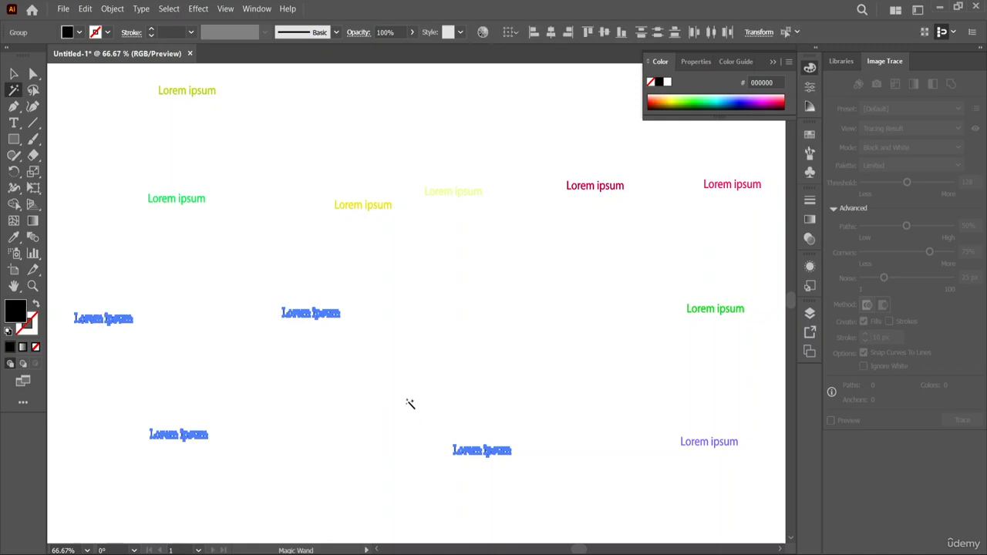
{"action": "left_click", "coordinate": [587, 187]}
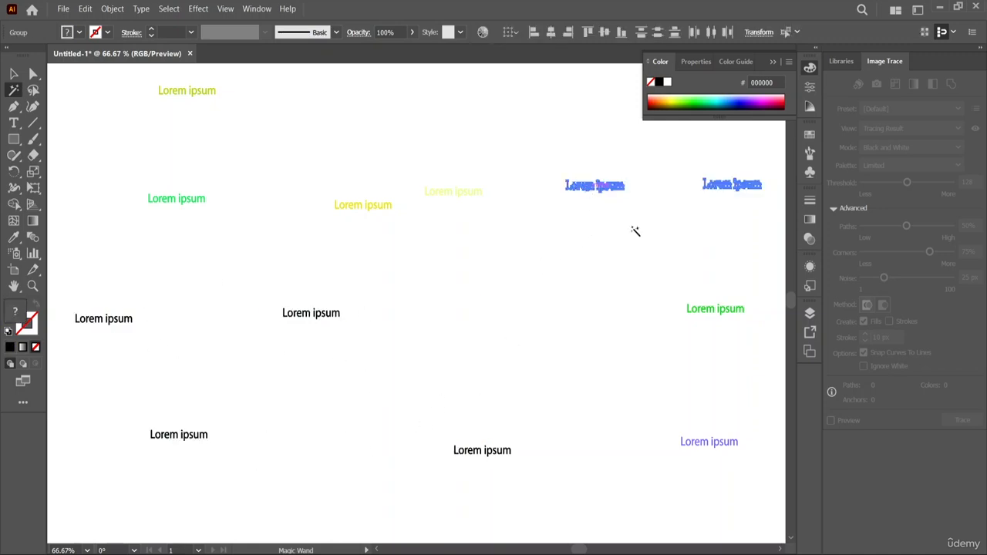
{"action": "left_click", "coordinate": [715, 308]}
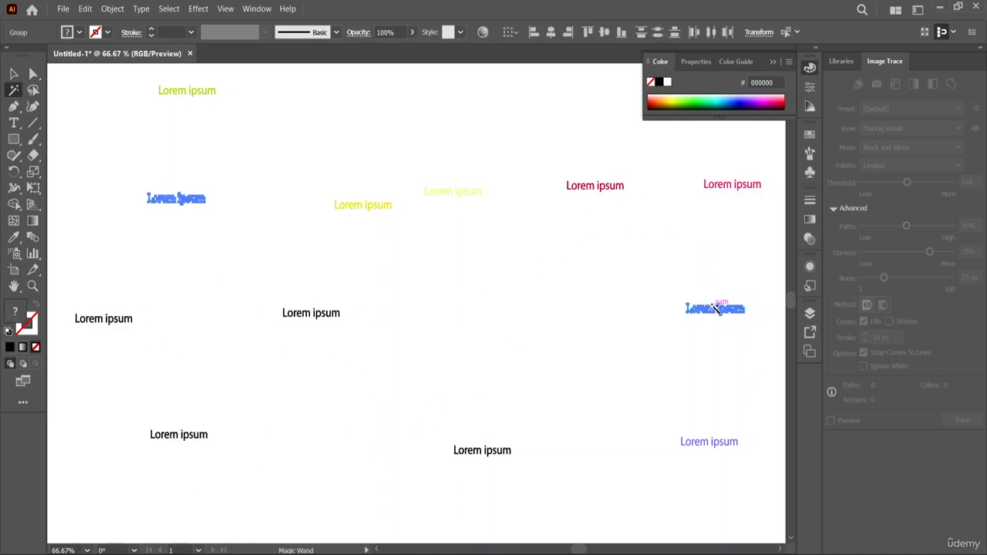
{"action": "left_click", "coordinate": [725, 444]}
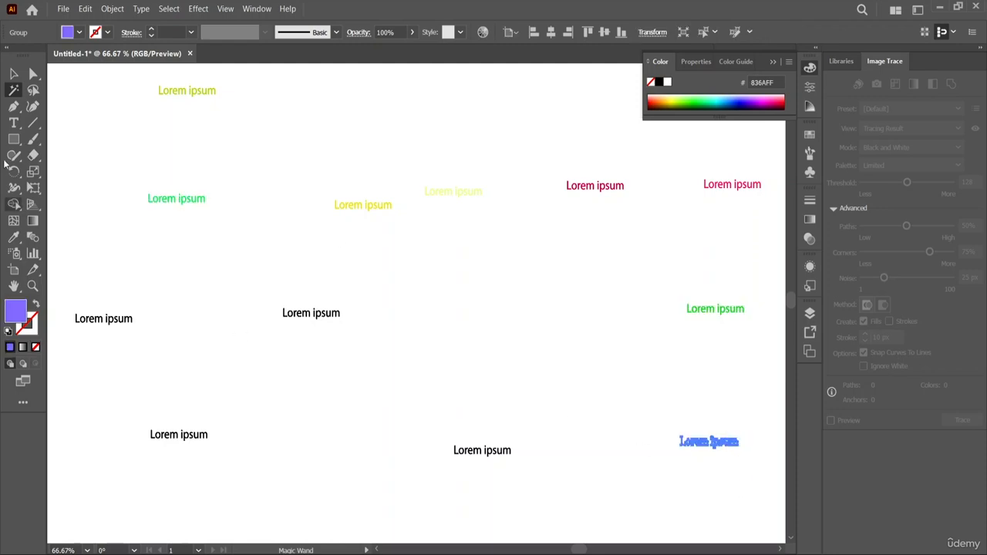
Step: Select the first green text with the Lasso tool and move the whole text slightly right and up
{"action": "left_click", "coordinate": [13, 74]}
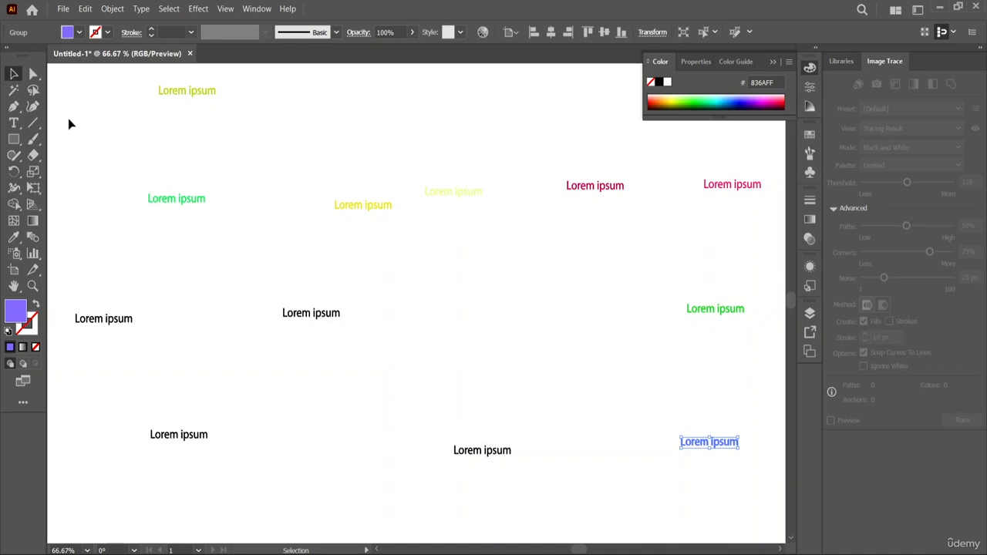
{"action": "key", "text": "q"}
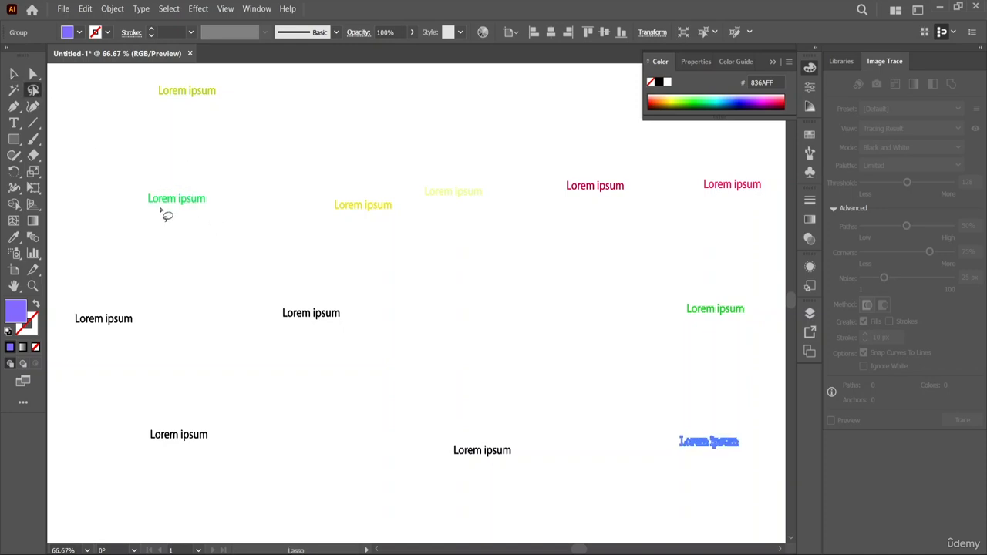
{"action": "mouse_move", "coordinate": [146, 187]}
{"action": "left_mouse_down"}
{"action": "mouse_move", "coordinate": [208, 217]}
{"action": "mouse_move", "coordinate": [121, 173]}
{"action": "mouse_move", "coordinate": [183, 218]}
{"action": "left_mouse_up"}
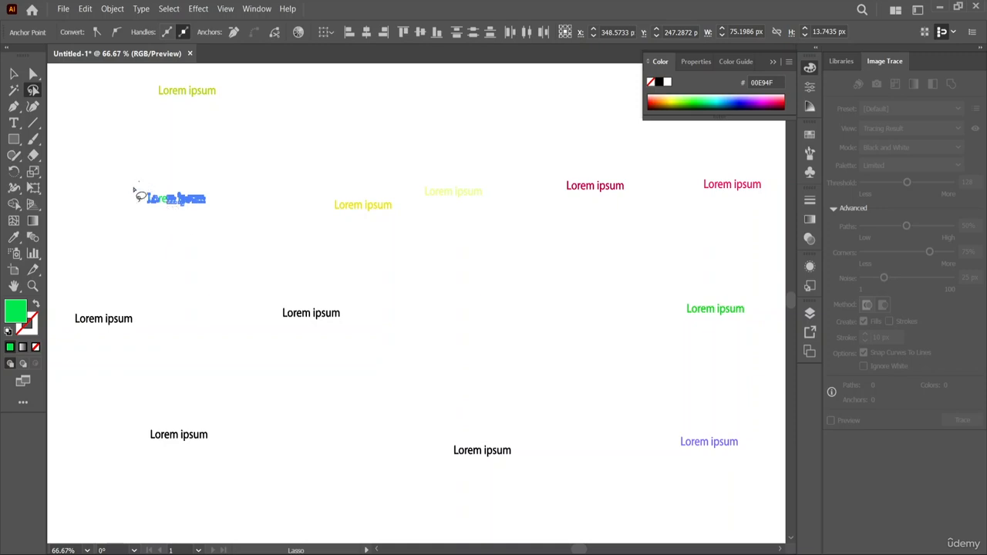
{"action": "mouse_move", "coordinate": [134, 190]}
{"action": "left_mouse_down"}
{"action": "mouse_move", "coordinate": [239, 226]}
{"action": "mouse_move", "coordinate": [213, 190]}
{"action": "mouse_move", "coordinate": [135, 191]}
{"action": "mouse_move", "coordinate": [176, 200]}
{"action": "mouse_move", "coordinate": [241, 245]}
{"action": "left_mouse_up"}
{"action": "left_click", "coordinate": [190, 201]}
{"action": "key", "text": "v"}
{"action": "left_click_drag", "start_coordinate": [278, 204], "coordinate": [205, 198]}
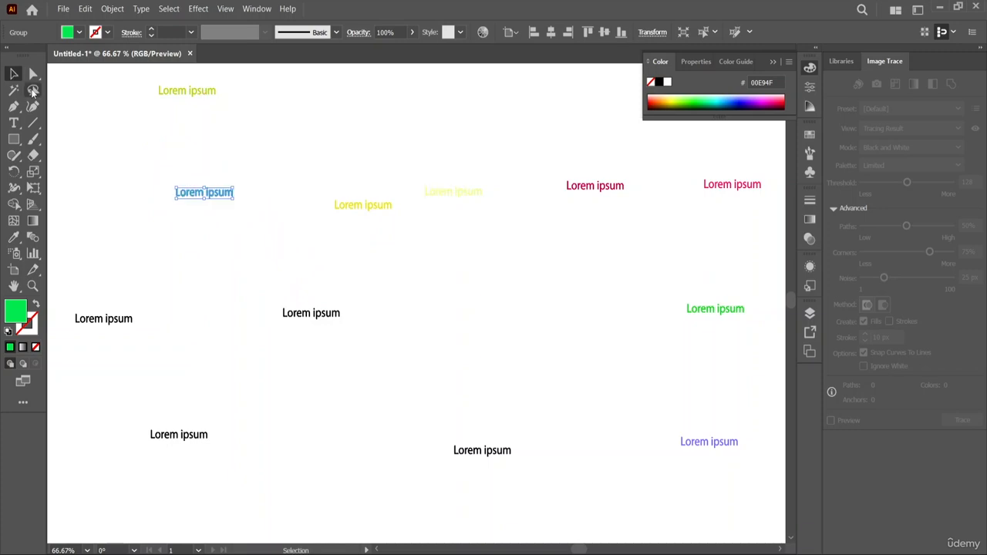
Step: Lasso the yellow-green text at the top, and make a second Lasso selection around the yellow, pale yellow and crimson texts
{"action": "key", "text": "q"}
{"action": "mouse_move", "coordinate": [154, 67]}
{"action": "left_mouse_down"}
{"action": "mouse_move", "coordinate": [166, 121]}
{"action": "mouse_move", "coordinate": [185, 68]}
{"action": "mouse_move", "coordinate": [154, 138]}
{"action": "mouse_move", "coordinate": [173, 152]}
{"action": "left_mouse_up"}
{"action": "mouse_move", "coordinate": [320, 230]}
{"action": "left_mouse_down"}
{"action": "mouse_move", "coordinate": [441, 292]}
{"action": "mouse_move", "coordinate": [604, 274]}
{"action": "mouse_move", "coordinate": [477, 217]}
{"action": "mouse_move", "coordinate": [321, 231]}
{"action": "left_mouse_up"}
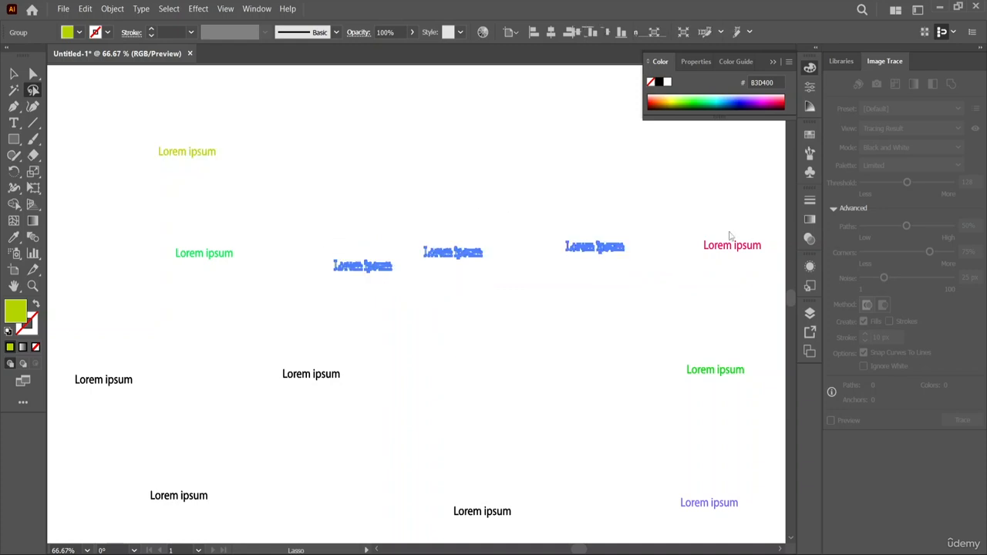
Step: Select groups of texts by area with the Lasso: the right-hand crimson, green and purple ones, three black ones, and the lower-left black one
{"action": "mouse_move", "coordinate": [709, 223]}
{"action": "left_mouse_down"}
{"action": "mouse_move", "coordinate": [657, 271]}
{"action": "mouse_move", "coordinate": [682, 393]}
{"action": "mouse_move", "coordinate": [677, 501]}
{"action": "mouse_move", "coordinate": [711, 526]}
{"action": "mouse_move", "coordinate": [778, 465]}
{"action": "mouse_move", "coordinate": [731, 226]}
{"action": "mouse_move", "coordinate": [686, 235]}
{"action": "left_mouse_up"}
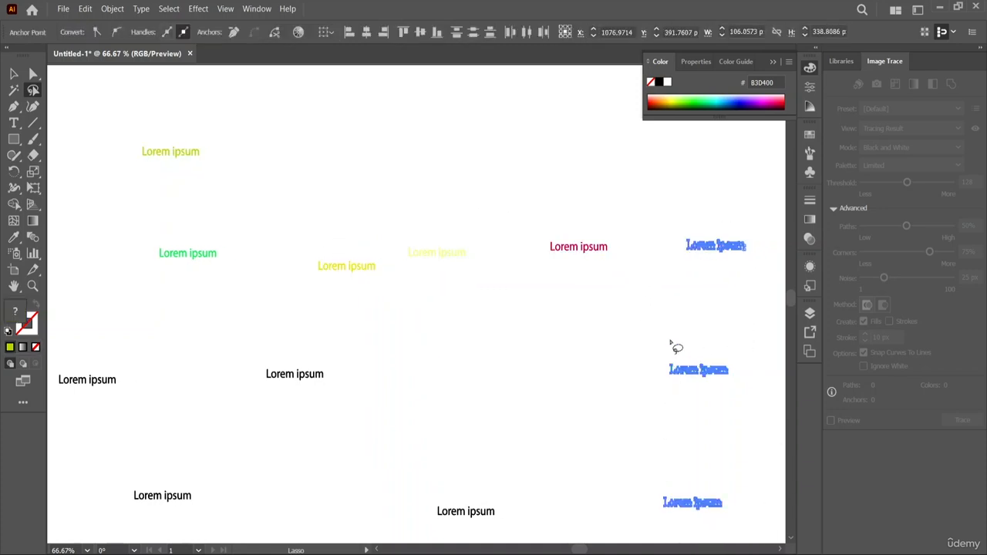
{"action": "left_click", "coordinate": [670, 344]}
{"action": "mouse_move", "coordinate": [252, 355]}
{"action": "left_mouse_down"}
{"action": "mouse_move", "coordinate": [315, 459]}
{"action": "mouse_move", "coordinate": [479, 538]}
{"action": "mouse_move", "coordinate": [502, 470]}
{"action": "mouse_move", "coordinate": [315, 329]}
{"action": "mouse_move", "coordinate": [252, 358]}
{"action": "mouse_move", "coordinate": [177, 331]}
{"action": "mouse_move", "coordinate": [96, 352]}
{"action": "mouse_move", "coordinate": [60, 381]}
{"action": "mouse_move", "coordinate": [87, 413]}
{"action": "mouse_move", "coordinate": [154, 385]}
{"action": "mouse_move", "coordinate": [158, 324]}
{"action": "left_mouse_up"}
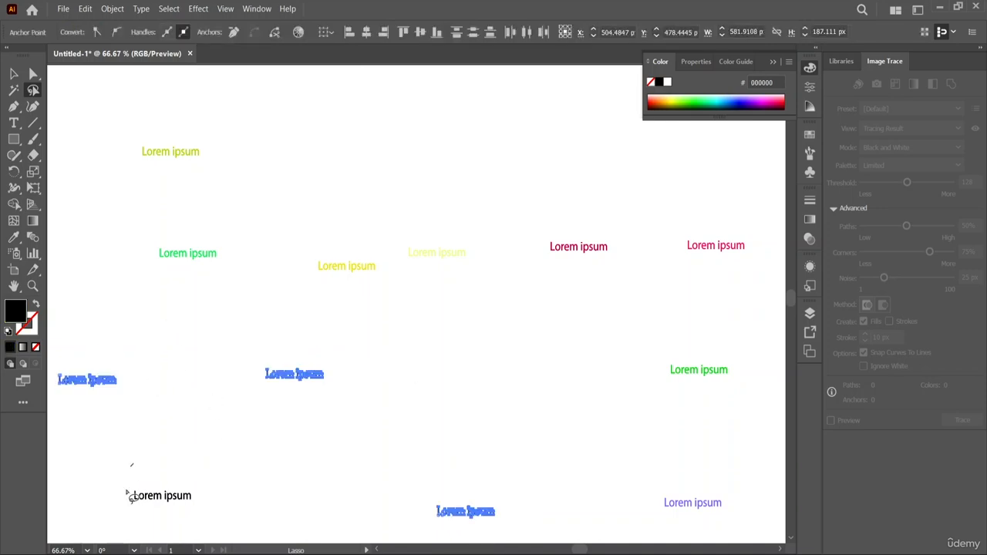
{"action": "mouse_move", "coordinate": [130, 464]}
{"action": "left_mouse_down"}
{"action": "mouse_move", "coordinate": [273, 467]}
{"action": "mouse_move", "coordinate": [324, 345]}
{"action": "mouse_move", "coordinate": [172, 506]}
{"action": "mouse_move", "coordinate": [265, 519]}
{"action": "left_mouse_up"}
{"action": "left_click", "coordinate": [366, 404]}
Step: Lasso most of the middle black text's letters, try moving the selection slightly right and down, and undo the change
{"action": "mouse_move", "coordinate": [378, 367]}
{"action": "left_mouse_down"}
{"action": "mouse_move", "coordinate": [297, 390]}
{"action": "mouse_move", "coordinate": [319, 416]}
{"action": "left_mouse_up"}
{"action": "left_click_drag", "start_coordinate": [358, 375], "coordinate": [239, 383]}
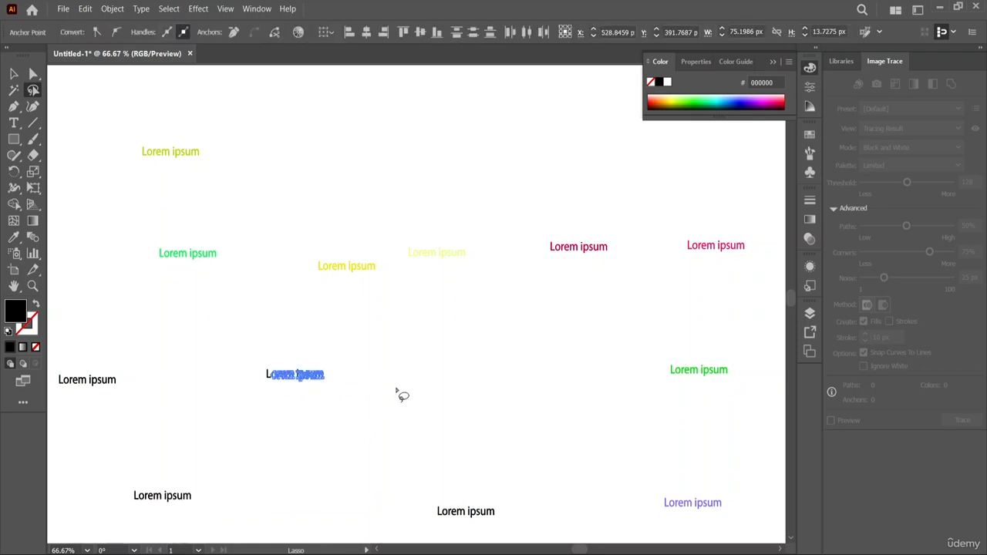
{"action": "mouse_move", "coordinate": [357, 387]}
{"action": "left_mouse_down"}
{"action": "mouse_move", "coordinate": [253, 377]}
{"action": "mouse_move", "coordinate": [351, 387]}
{"action": "mouse_move", "coordinate": [253, 385]}
{"action": "mouse_move", "coordinate": [339, 389]}
{"action": "left_mouse_up"}
{"action": "left_click", "coordinate": [13, 74]}
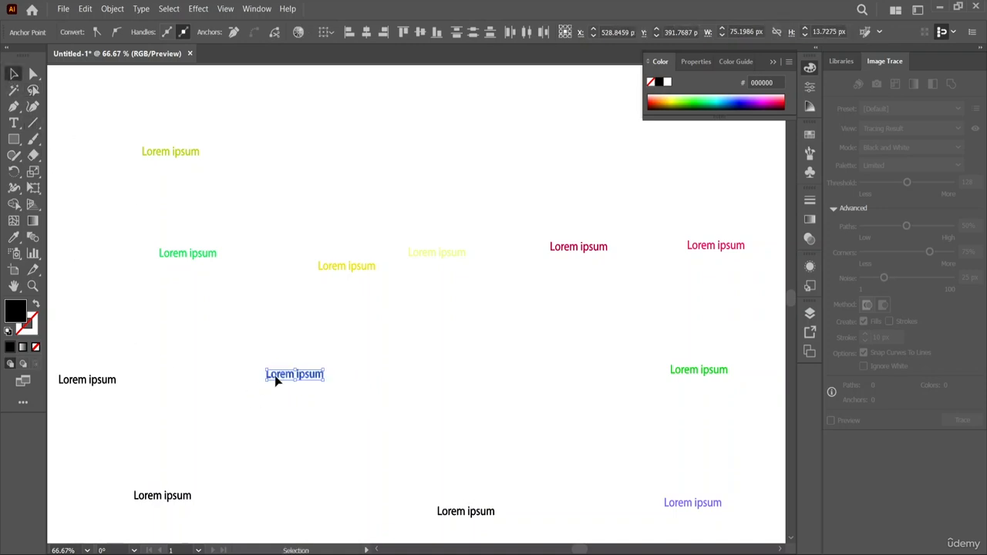
{"action": "mouse_move", "coordinate": [275, 380]}
{"action": "left_mouse_down"}
{"action": "mouse_move", "coordinate": [286, 374]}
{"action": "mouse_move", "coordinate": [323, 407]}
{"action": "mouse_move", "coordinate": [283, 388]}
{"action": "left_mouse_up"}
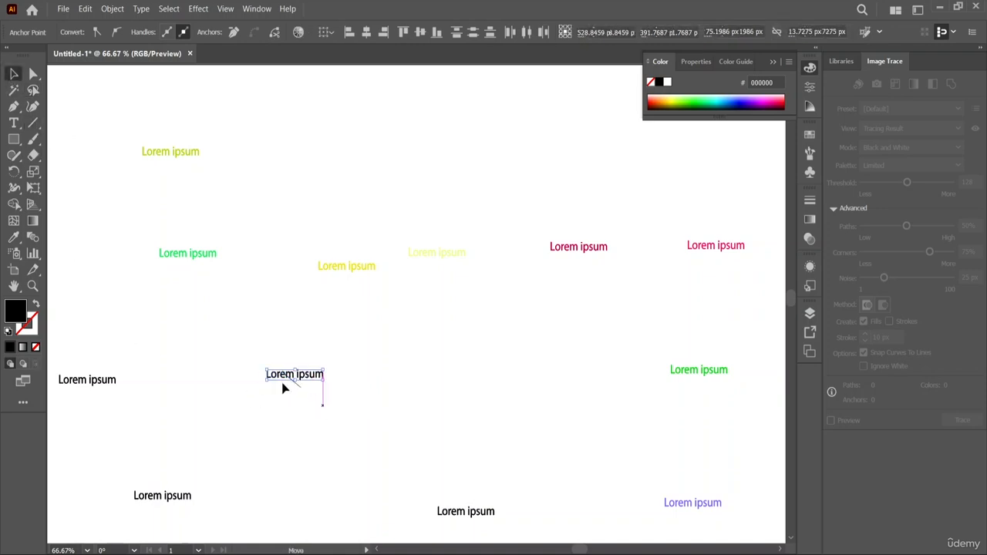
{"action": "key", "text": "ctrl+z"}
{"action": "left_click", "coordinate": [229, 349]}
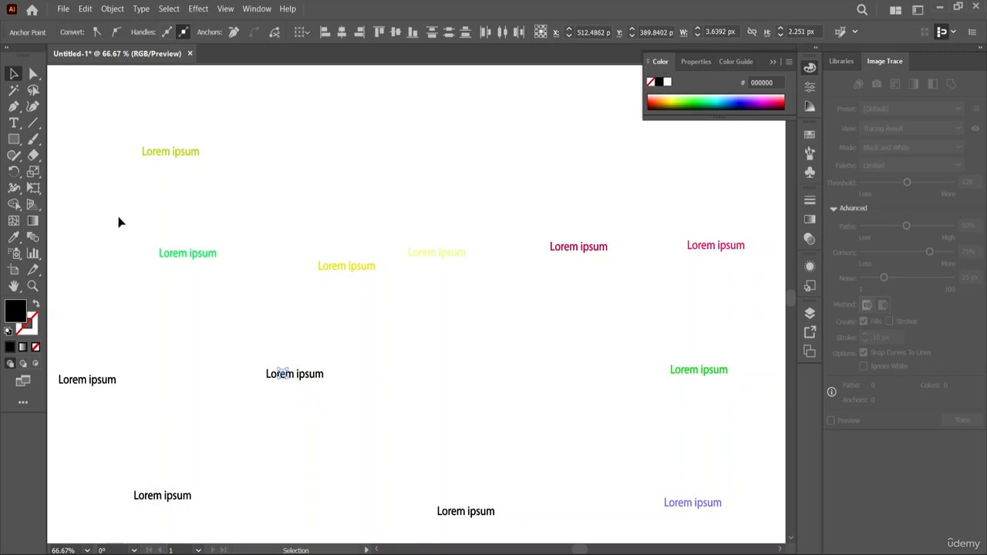
Step: Lasso the "em ipsum" part of the middle black text and move its anchors about 199 px right, stretching the letter beside it
{"action": "left_click", "coordinate": [33, 91]}
{"action": "mouse_move", "coordinate": [287, 345]}
{"action": "left_mouse_down"}
{"action": "mouse_move", "coordinate": [280, 376]}
{"action": "mouse_move", "coordinate": [342, 404]}
{"action": "mouse_move", "coordinate": [304, 348]}
{"action": "left_mouse_up"}
{"action": "key", "text": "v"}
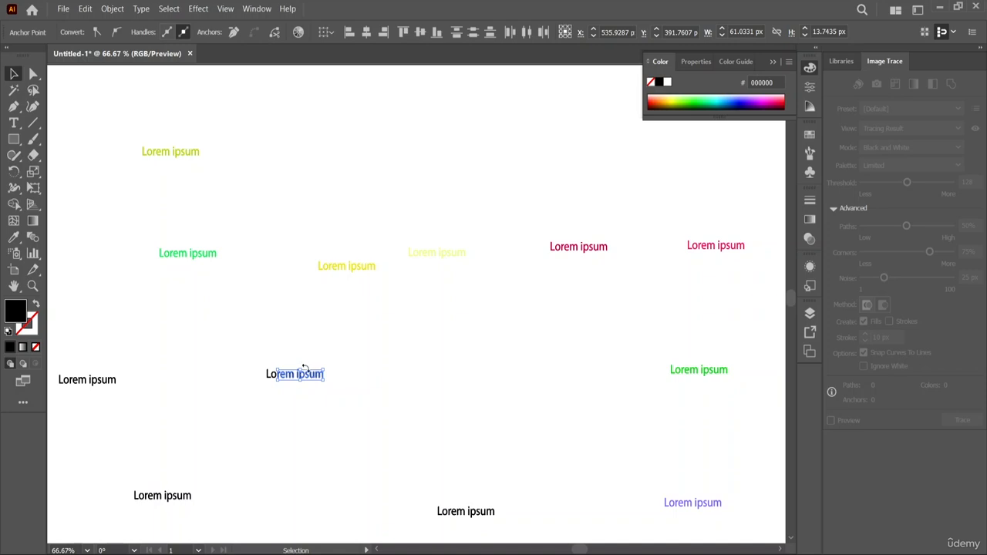
{"action": "left_click_drag", "start_coordinate": [303, 367], "coordinate": [461, 377]}
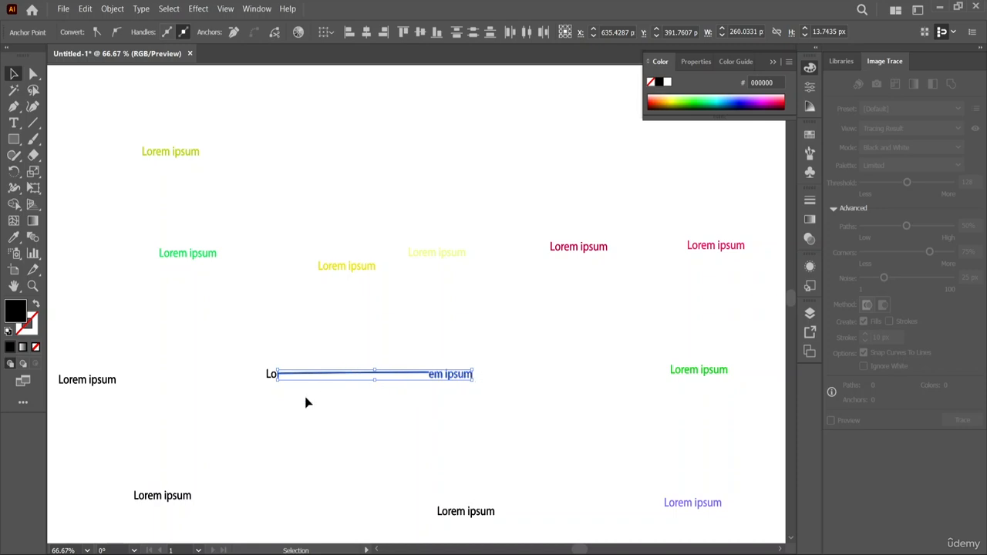
{"action": "left_click", "coordinate": [387, 432]}
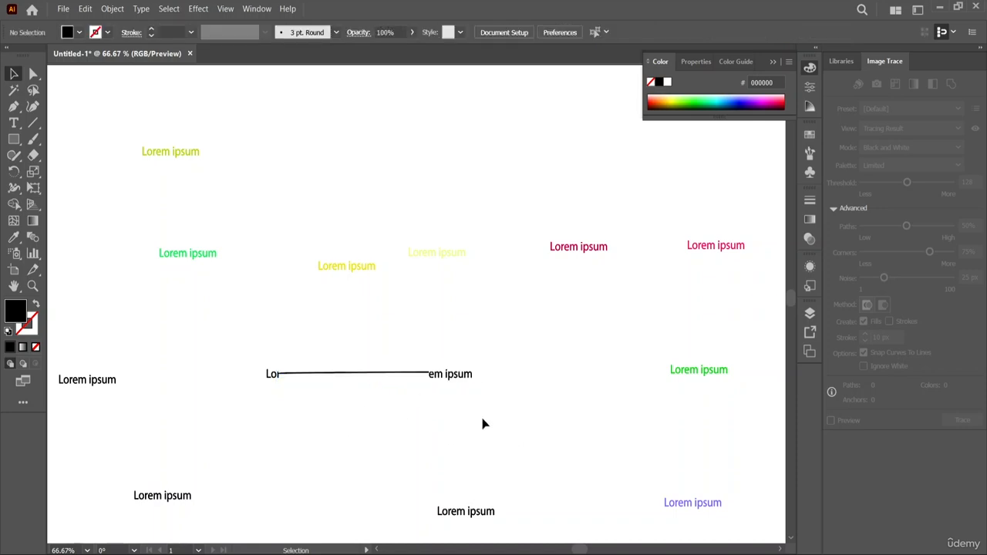
Step: Select the whole yellow text with the Lasso and move it right and down, below the left crimson text
{"action": "left_click", "coordinate": [33, 90]}
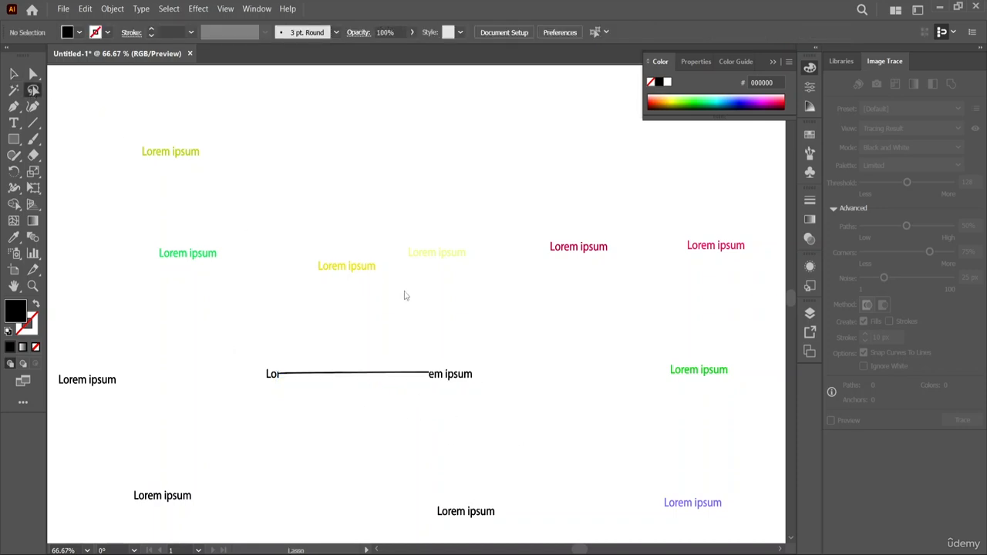
{"action": "mouse_move", "coordinate": [317, 243]}
{"action": "left_mouse_down"}
{"action": "mouse_move", "coordinate": [316, 266]}
{"action": "mouse_move", "coordinate": [354, 298]}
{"action": "mouse_move", "coordinate": [391, 273]}
{"action": "mouse_move", "coordinate": [370, 241]}
{"action": "mouse_move", "coordinate": [315, 247]}
{"action": "left_mouse_up"}
{"action": "left_click", "coordinate": [12, 75]}
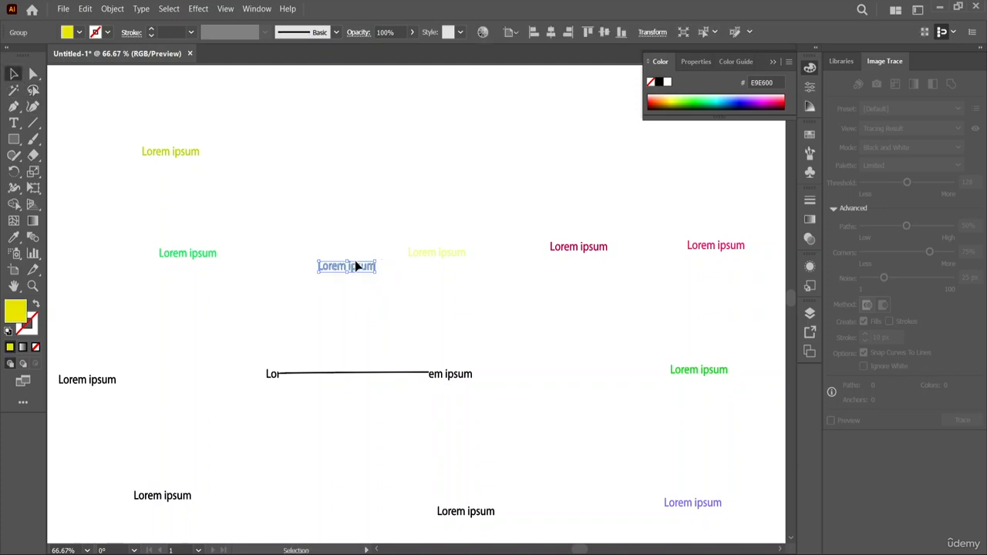
{"action": "left_click_drag", "start_coordinate": [357, 266], "coordinate": [581, 310]}
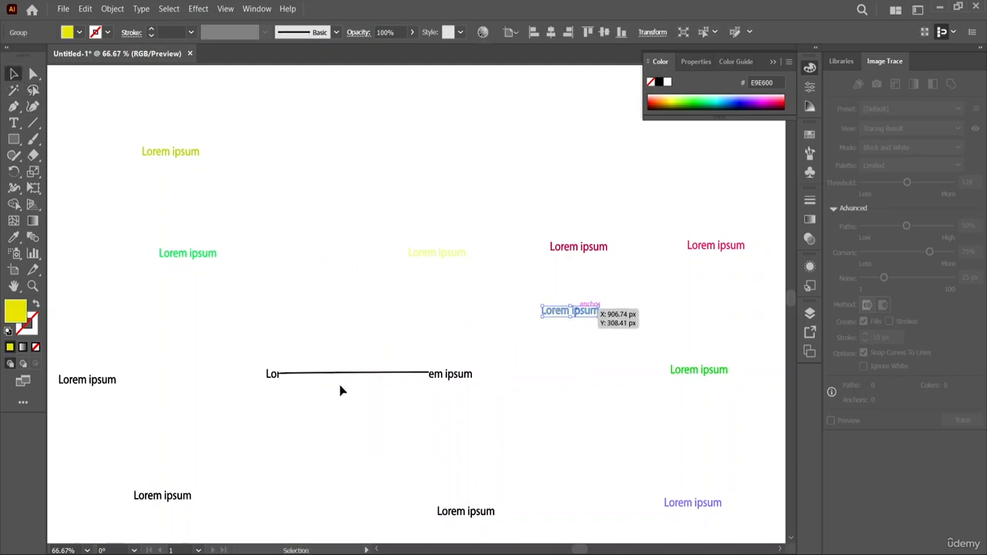
{"action": "left_click", "coordinate": [416, 385]}
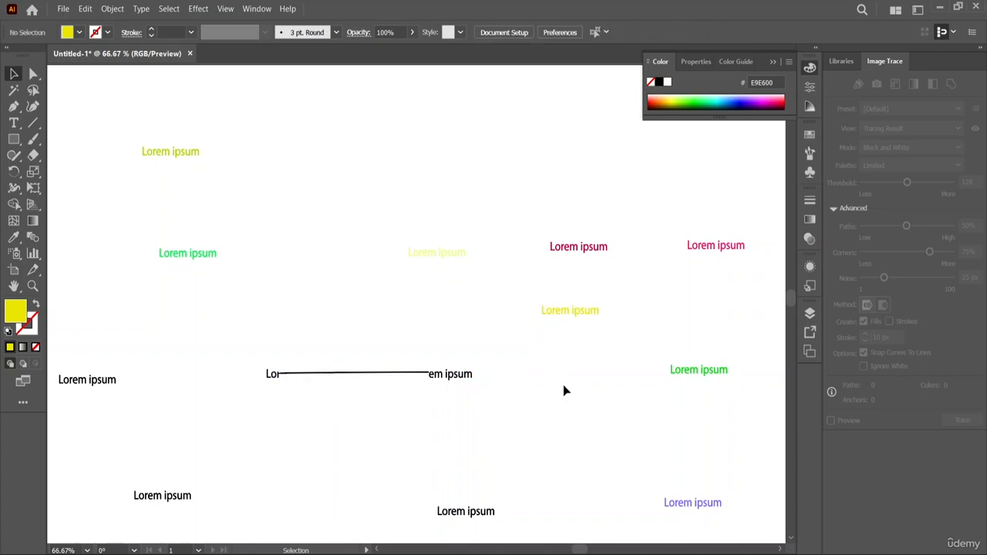
Step: Lasso the five right-hand texts, and select texts by fill with the Magic Wand: yellow-green, pale yellow, green, purple and black
{"action": "key", "text": "q"}
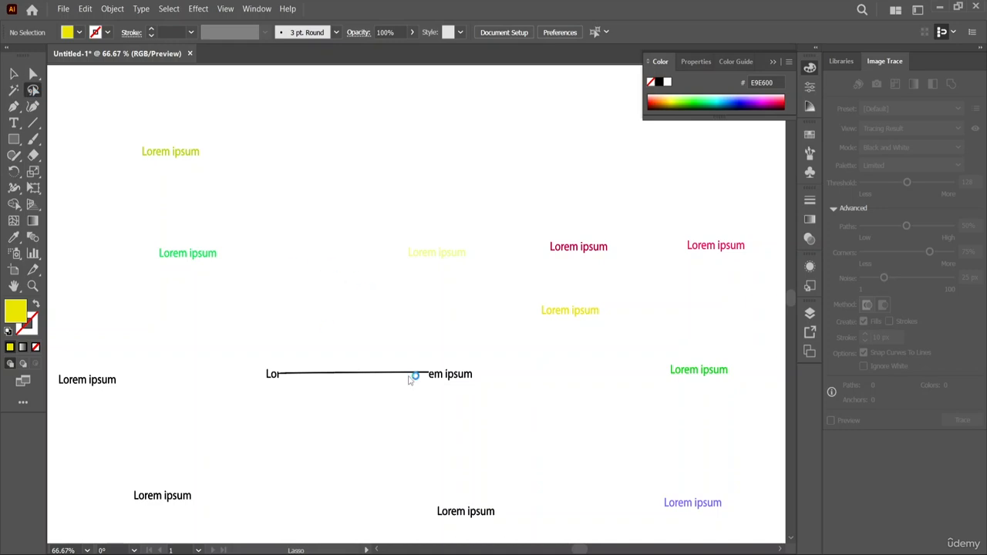
{"action": "mouse_move", "coordinate": [512, 223]}
{"action": "left_mouse_down"}
{"action": "mouse_move", "coordinate": [536, 377]}
{"action": "mouse_move", "coordinate": [596, 474]}
{"action": "mouse_move", "coordinate": [645, 512]}
{"action": "mouse_move", "coordinate": [755, 518]}
{"action": "mouse_move", "coordinate": [768, 355]}
{"action": "mouse_move", "coordinate": [748, 224]}
{"action": "mouse_move", "coordinate": [534, 252]}
{"action": "left_mouse_up"}
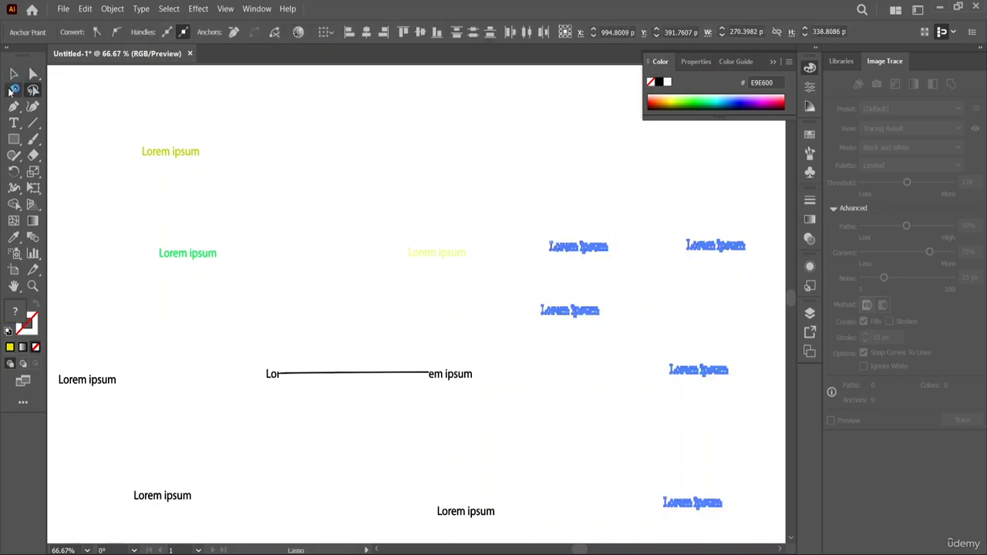
{"action": "key", "text": "y"}
{"action": "left_click", "coordinate": [162, 152]}
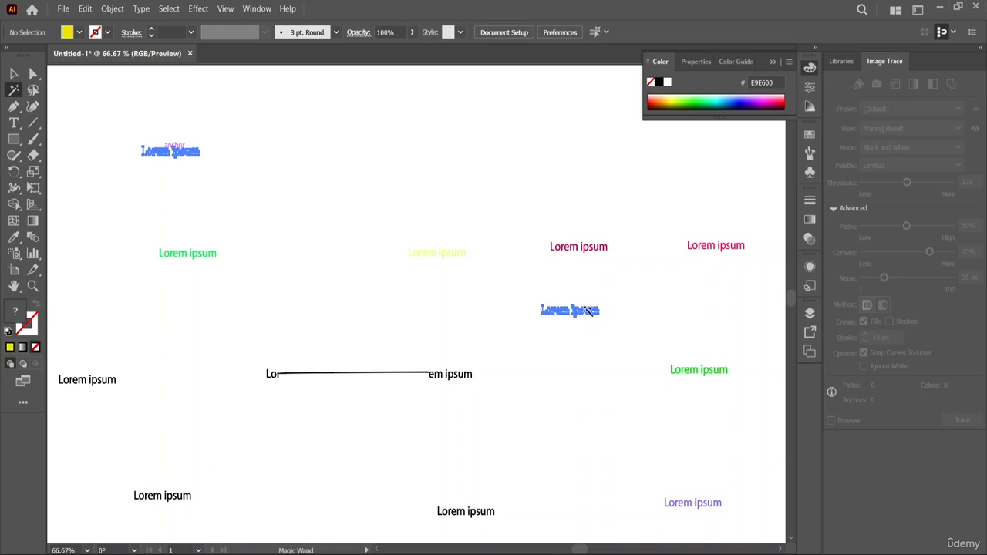
{"action": "left_click", "coordinate": [444, 255]}
{"action": "left_click", "coordinate": [721, 369]}
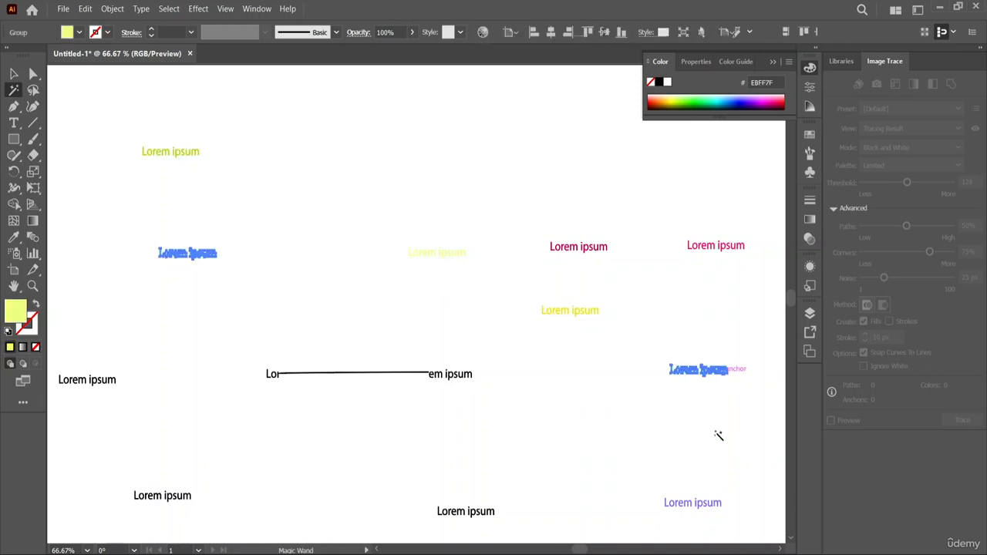
{"action": "left_click", "coordinate": [711, 502]}
{"action": "left_click", "coordinate": [465, 514]}
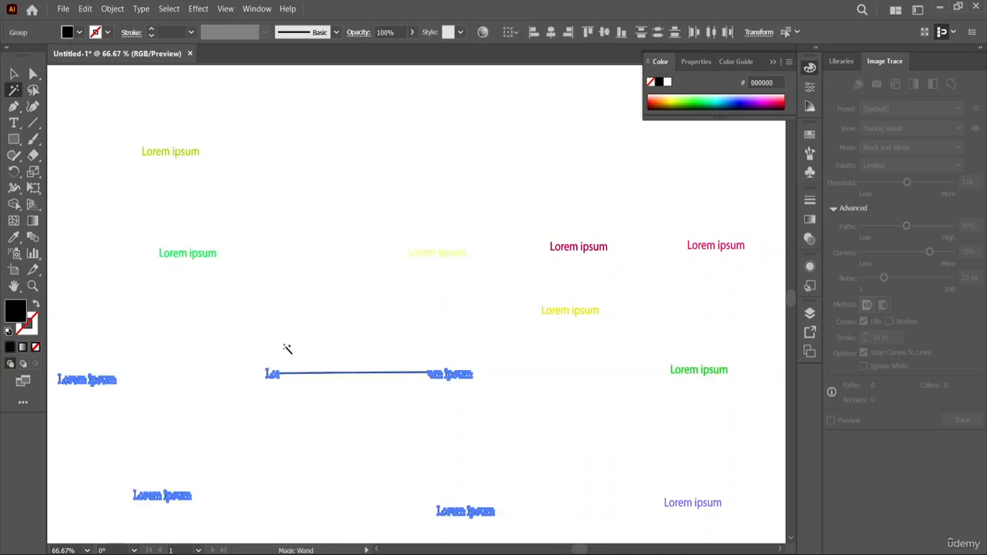